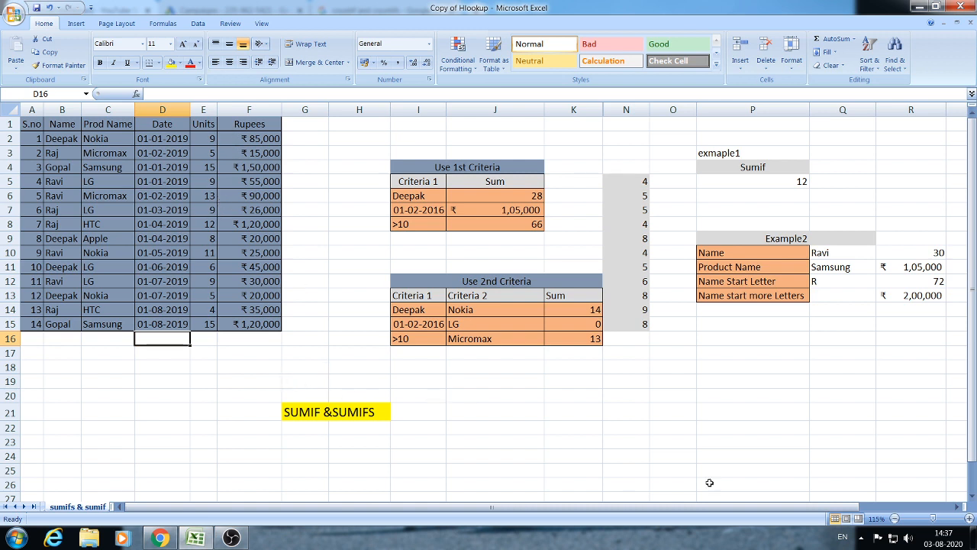
- Zoom the sheet in slightly
{"action": "left_click", "coordinate": [965, 519]}
{"action": "left_click", "coordinate": [109, 374]}
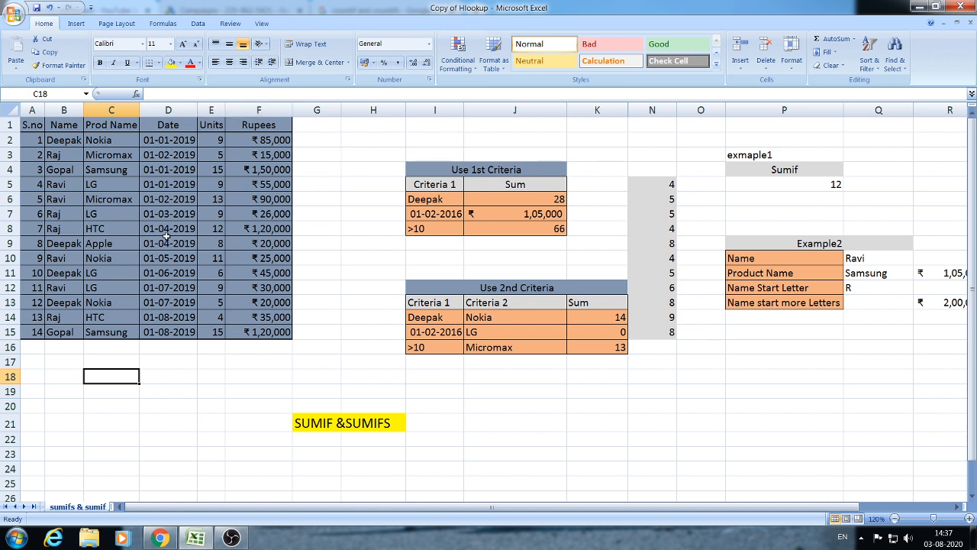
{"action": "left_click", "coordinate": [237, 368]}
{"action": "left_click", "coordinate": [191, 395]}
{"action": "left_click", "coordinate": [245, 385]}
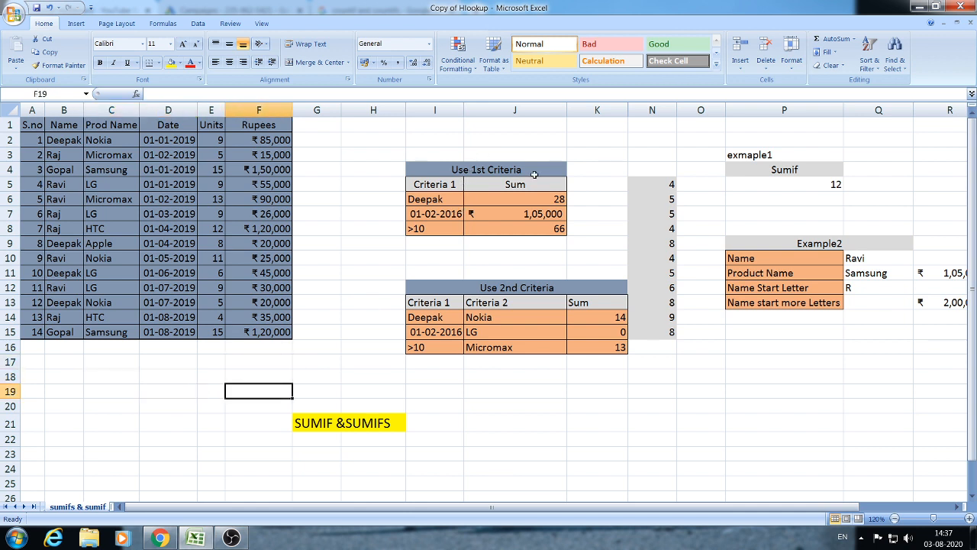
{"action": "left_click_drag", "start_coordinate": [792, 510], "coordinate": [838, 509]}
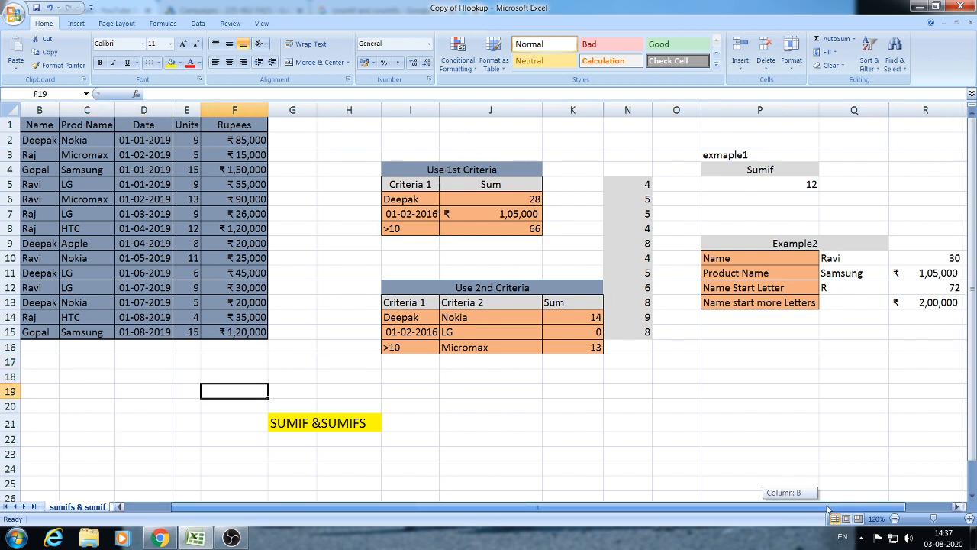
{"action": "left_click", "coordinate": [563, 425]}
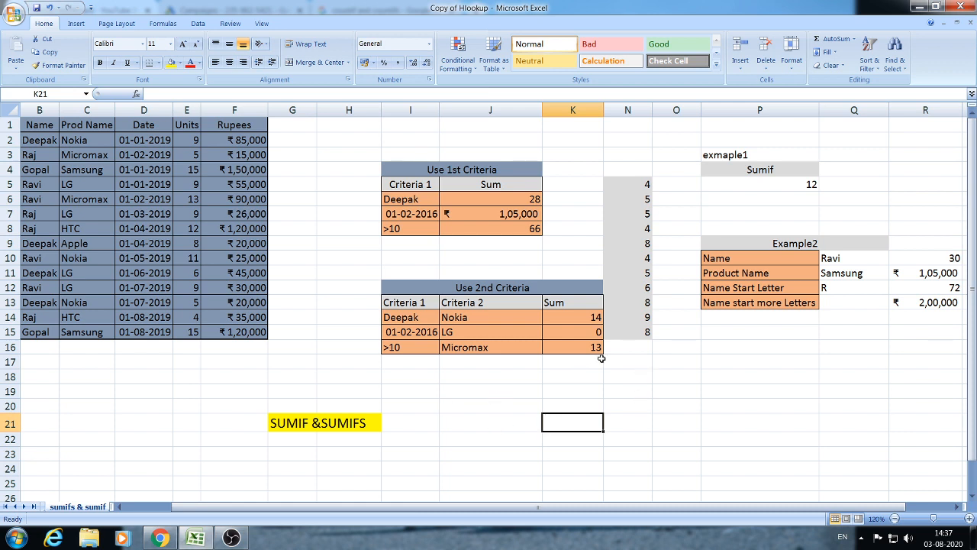
- Inspect the existing SUMIF formula in P5 and select the N5:N15 list
{"action": "left_click", "coordinate": [776, 186]}
{"action": "left_click", "coordinate": [844, 184]}
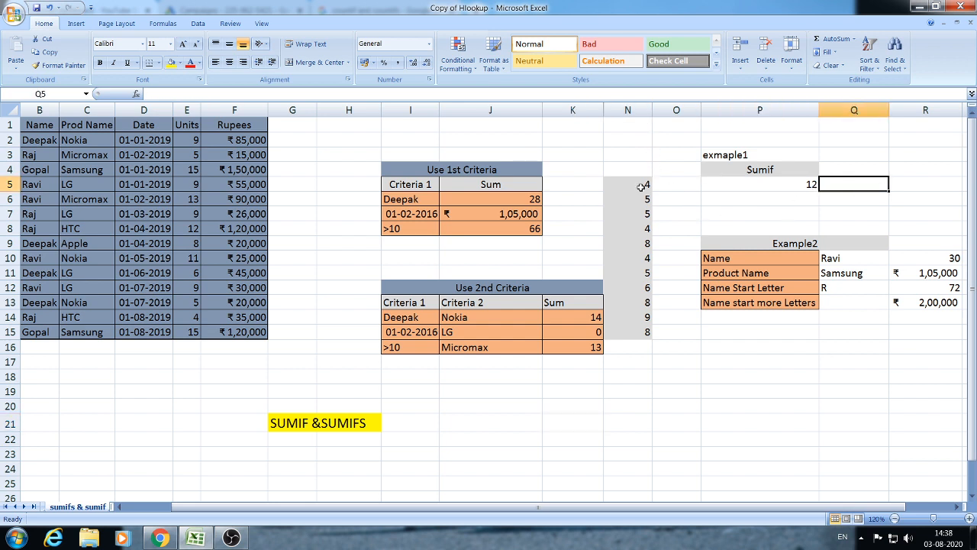
{"action": "left_click_drag", "start_coordinate": [639, 188], "coordinate": [636, 331]}
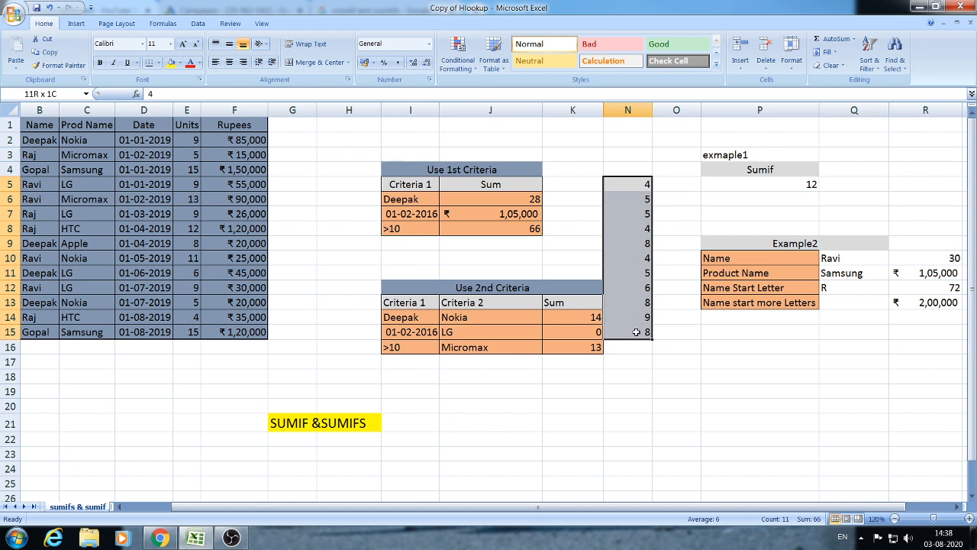
{"action": "left_click_drag", "start_coordinate": [636, 386], "coordinate": [636, 379]}
{"action": "left_click", "coordinate": [849, 175]}
{"action": "left_click", "coordinate": [857, 184]}
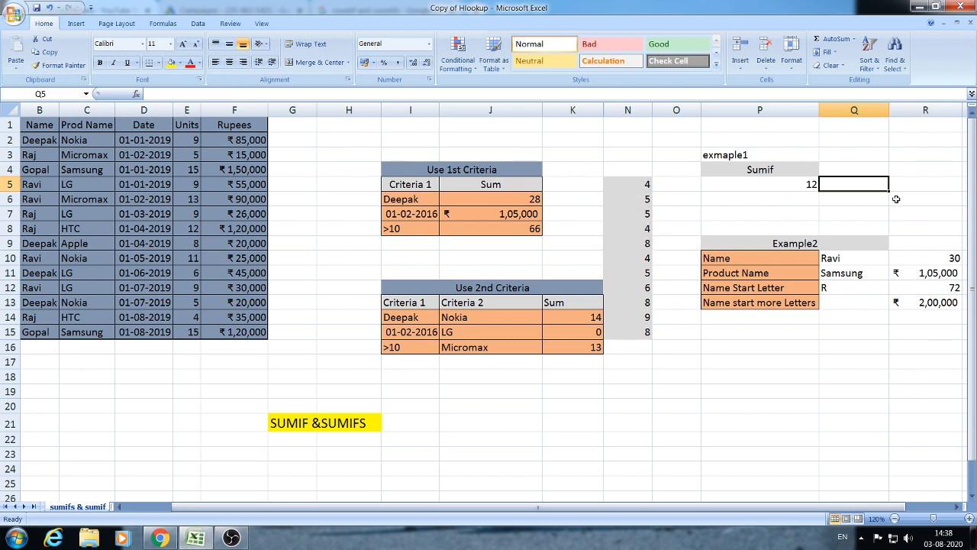
- Select the 4s in N5, N8 and N10 to confirm they total 12
{"action": "left_click", "coordinate": [645, 184]}
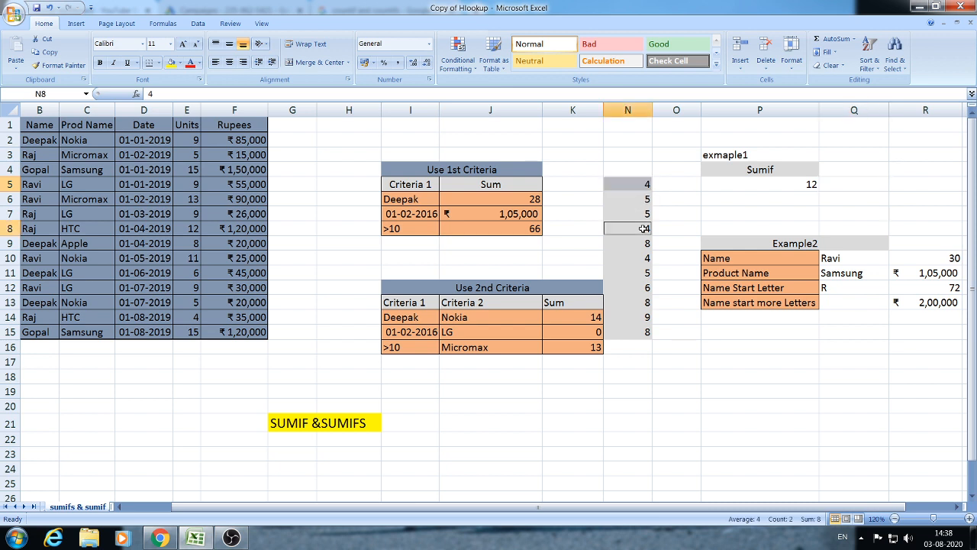
{"action": "left_click", "coordinate": [644, 227], "text": "ctrl"}
{"action": "left_click", "coordinate": [643, 261], "text": "ctrl"}
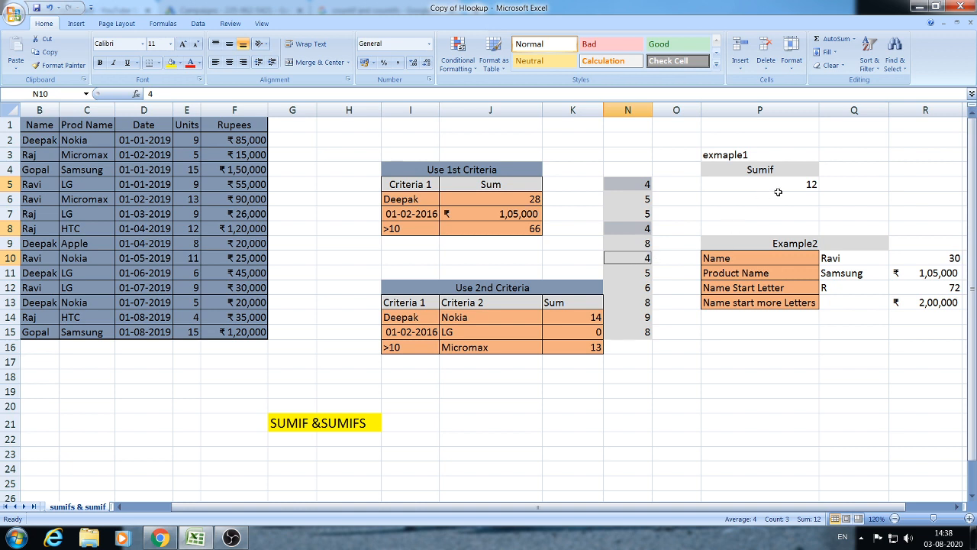
{"action": "left_click", "coordinate": [875, 184]}
{"action": "left_click", "coordinate": [920, 186]}
{"action": "left_click", "coordinate": [876, 183]}
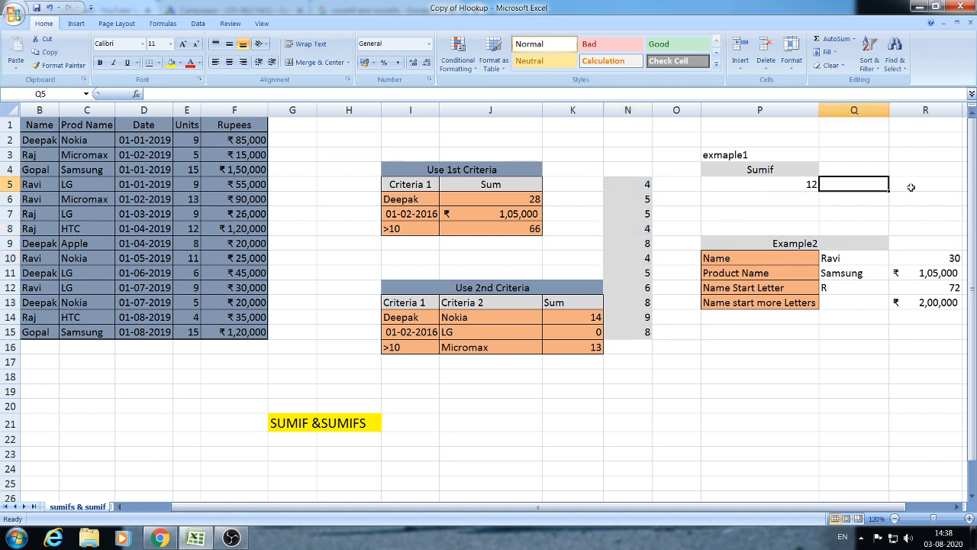
{"action": "left_click", "coordinate": [909, 187]}
{"action": "left_click", "coordinate": [872, 197]}
{"action": "left_click", "coordinate": [868, 180]}
- Enter =SUMIF(N5:N15,N5,N5:N15) in Q5, giving 12
{"action": "type", "text": "=SUM"}
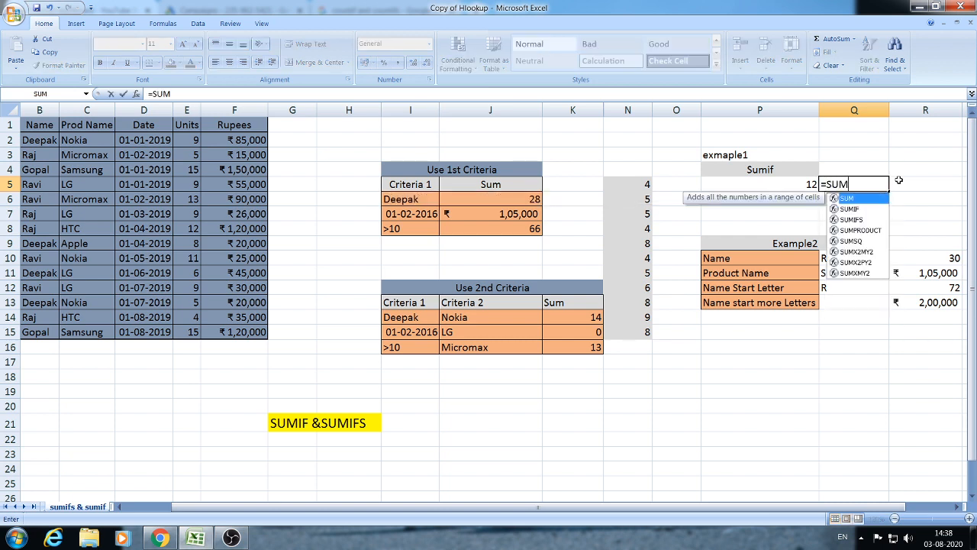
{"action": "type", "text": "IF("}
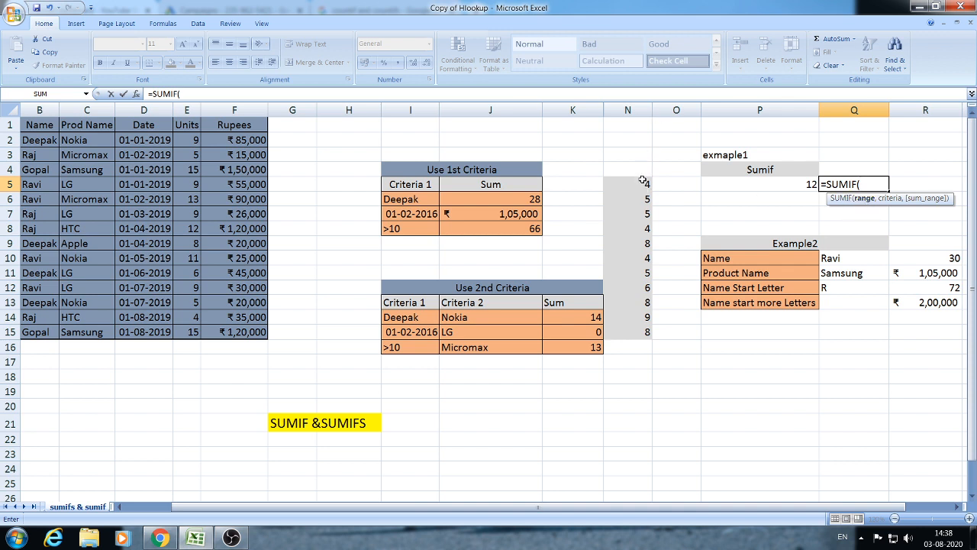
{"action": "left_click_drag", "start_coordinate": [639, 180], "coordinate": [634, 330]}
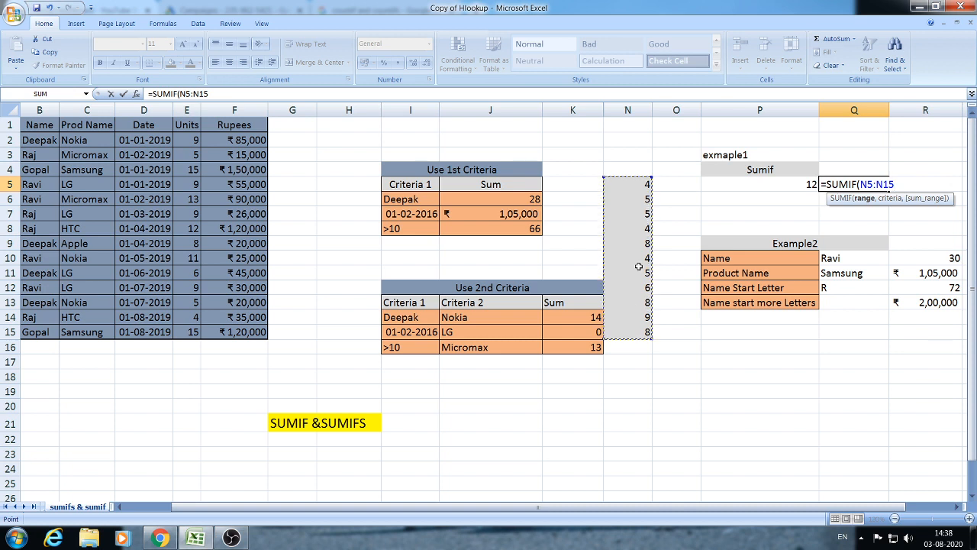
{"action": "type", "text": ","}
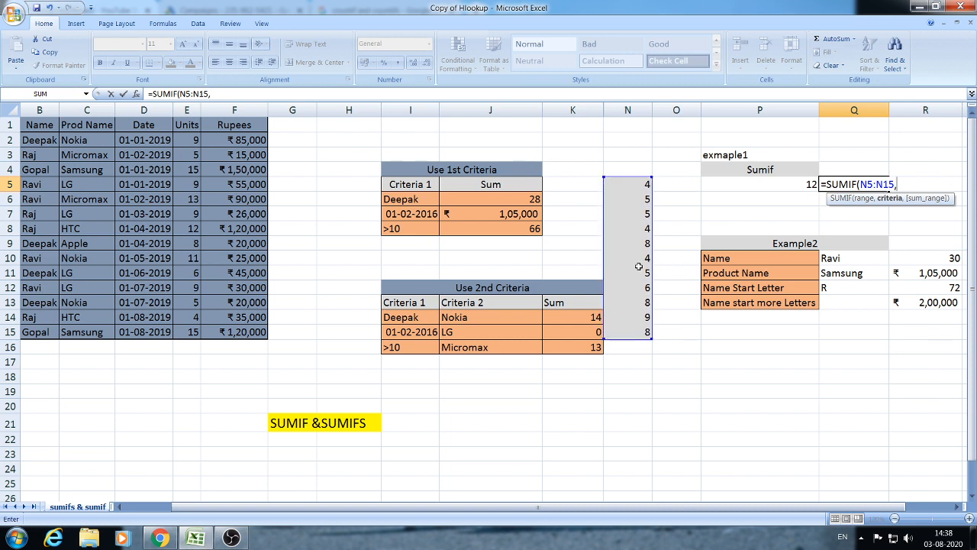
{"action": "left_click", "coordinate": [641, 185]}
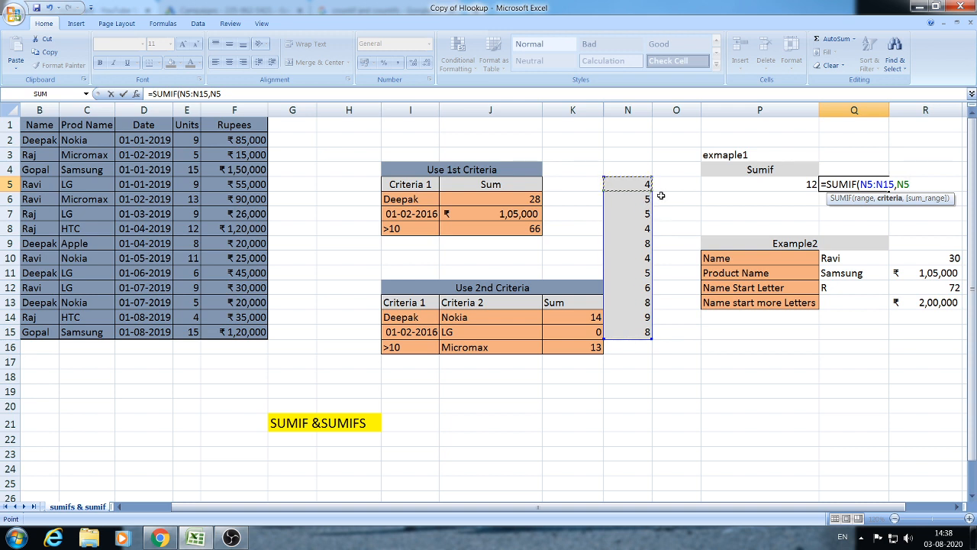
{"action": "type", "text": ","}
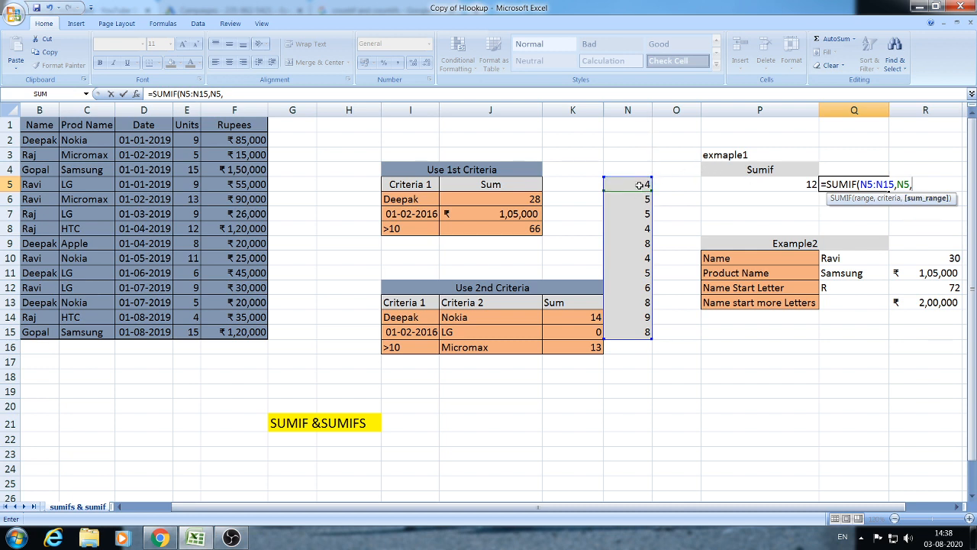
{"action": "left_click_drag", "start_coordinate": [642, 187], "coordinate": [633, 330]}
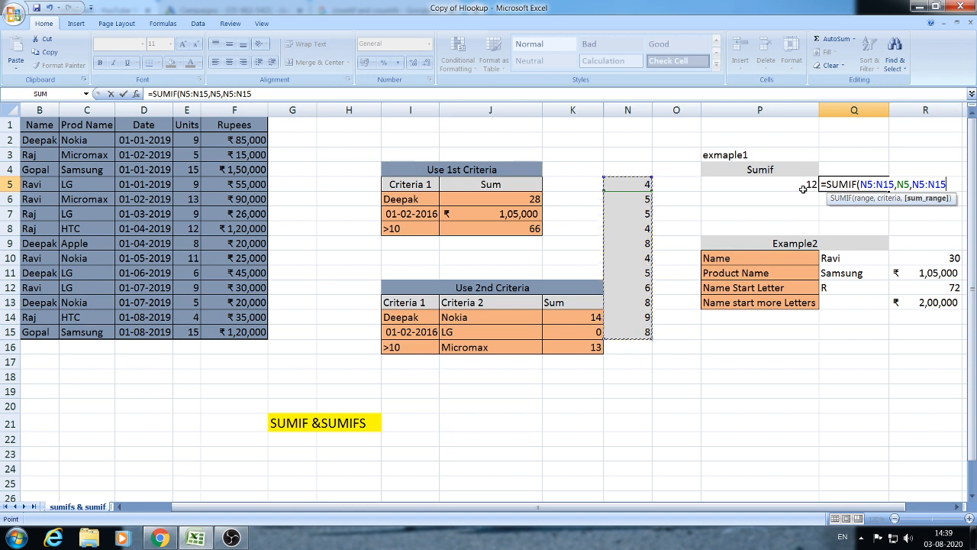
{"action": "type", "text": ")"}
{"action": "key", "text": "Return"}
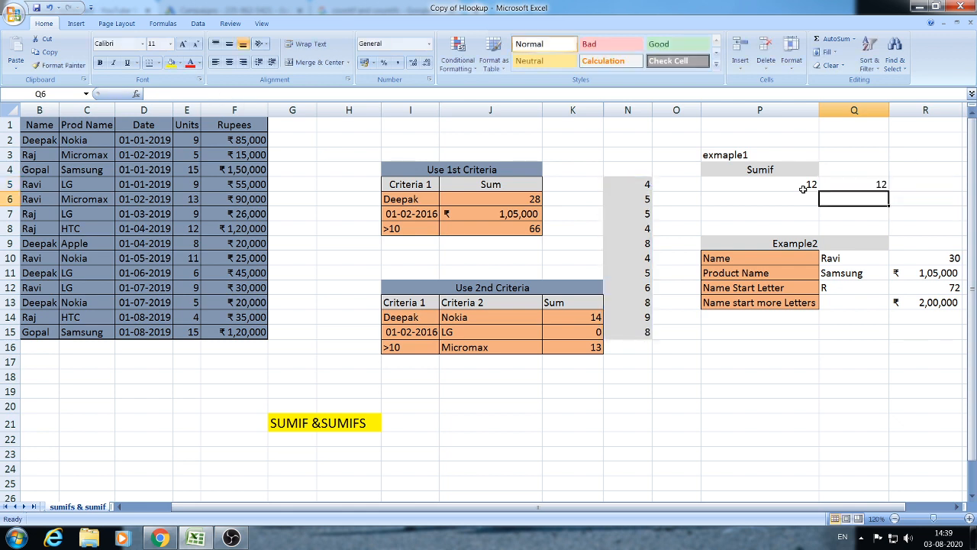
- Review the finished SUMIF formula in Q5
{"action": "key", "text": "Up"}
{"action": "key", "text": "Down"}
{"action": "key", "text": "Up"}
{"action": "key", "text": "Down"}
{"action": "key", "text": "Up"}
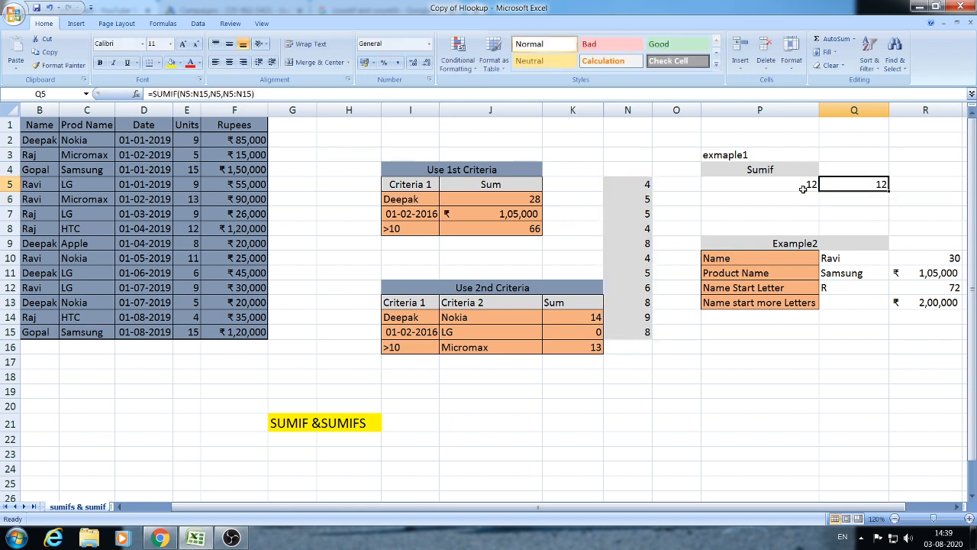
{"action": "left_click", "coordinate": [646, 186]}
{"action": "left_click", "coordinate": [639, 227], "text": "ctrl"}
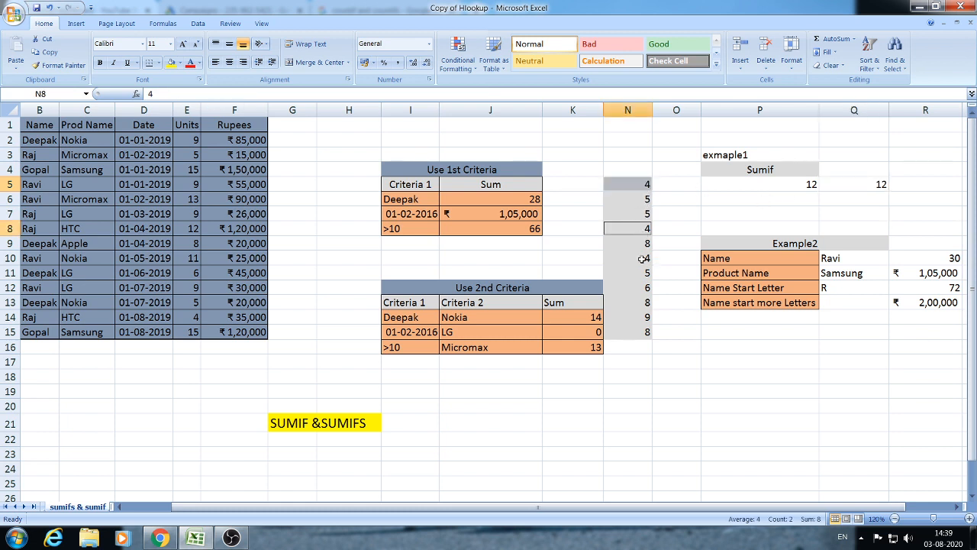
{"action": "left_click", "coordinate": [643, 260], "text": "ctrl"}
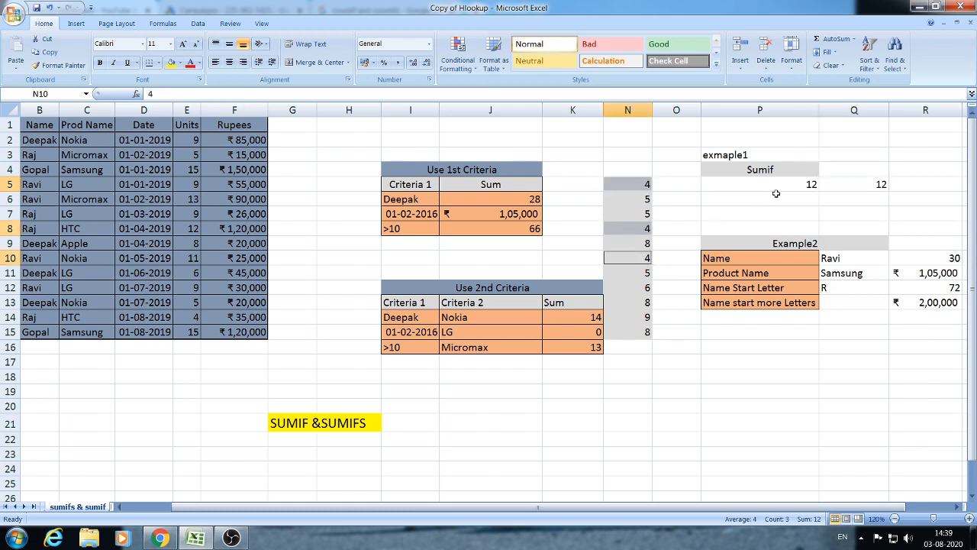
{"action": "left_click", "coordinate": [871, 196]}
{"action": "left_click", "coordinate": [871, 187]}
{"action": "left_click", "coordinate": [926, 187]}
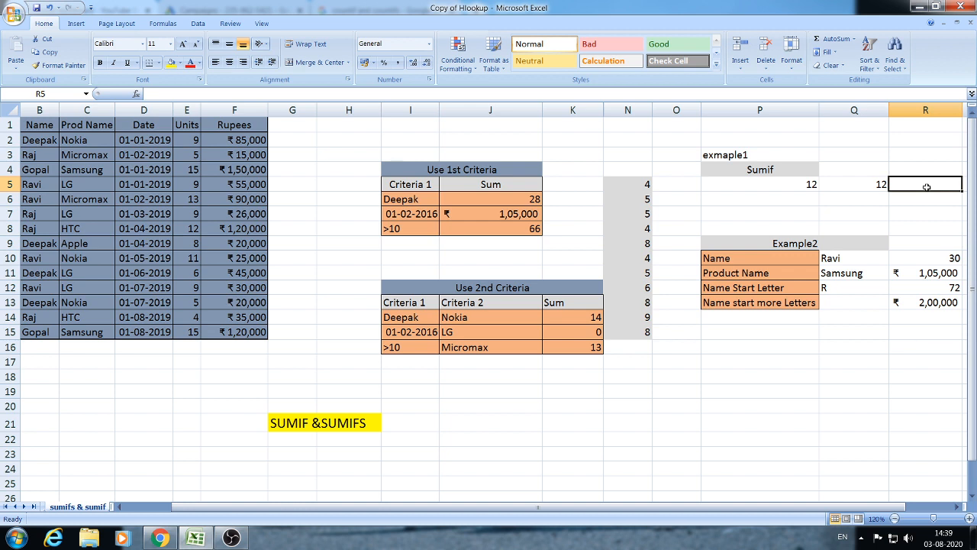
{"action": "key", "text": "Left"}
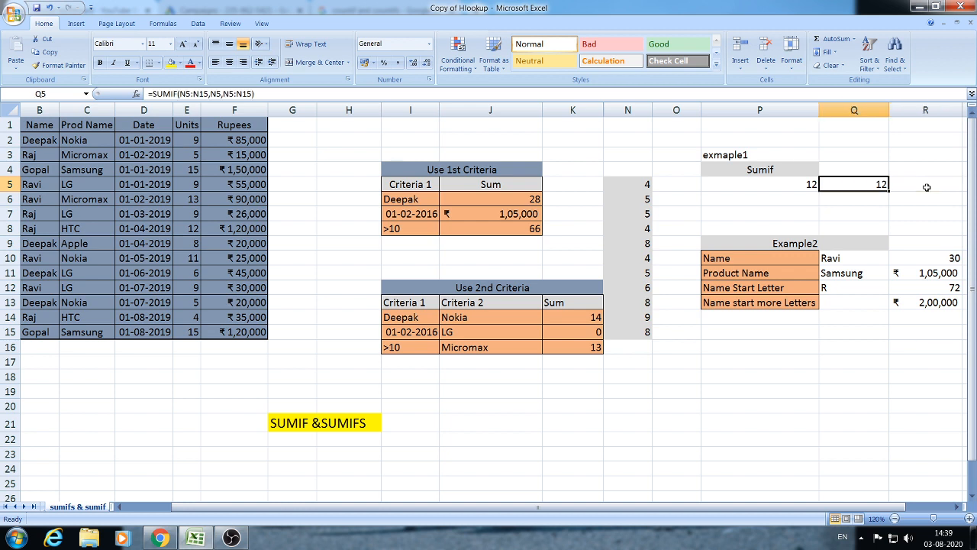
{"action": "key", "text": "Right"}
{"action": "key", "text": "Left"}
{"action": "key", "text": "Left"}
{"action": "key", "text": "Left"}
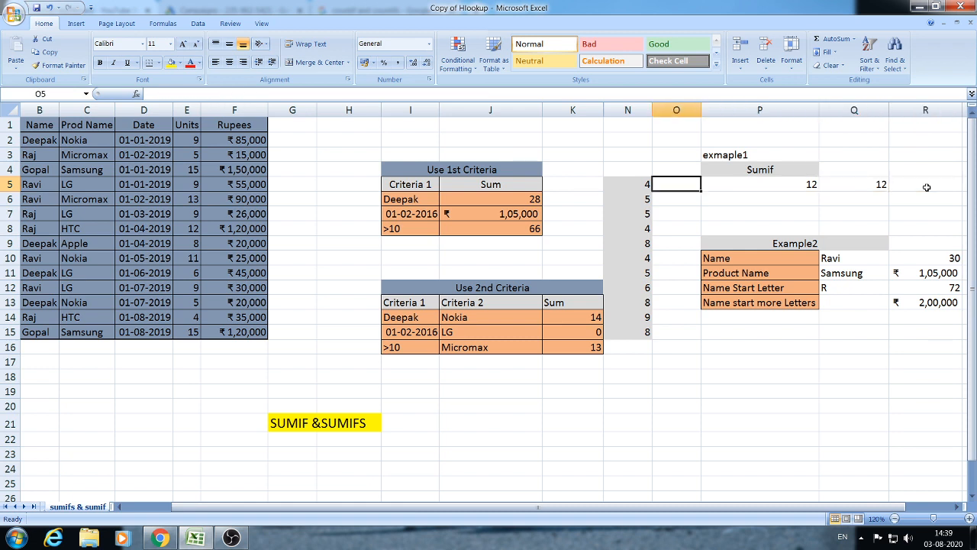
{"action": "key", "text": "Down"}
{"action": "key", "text": "Down"}
{"action": "key", "text": "Left"}
{"action": "key", "text": "Left"}
{"action": "key", "text": "Down"}
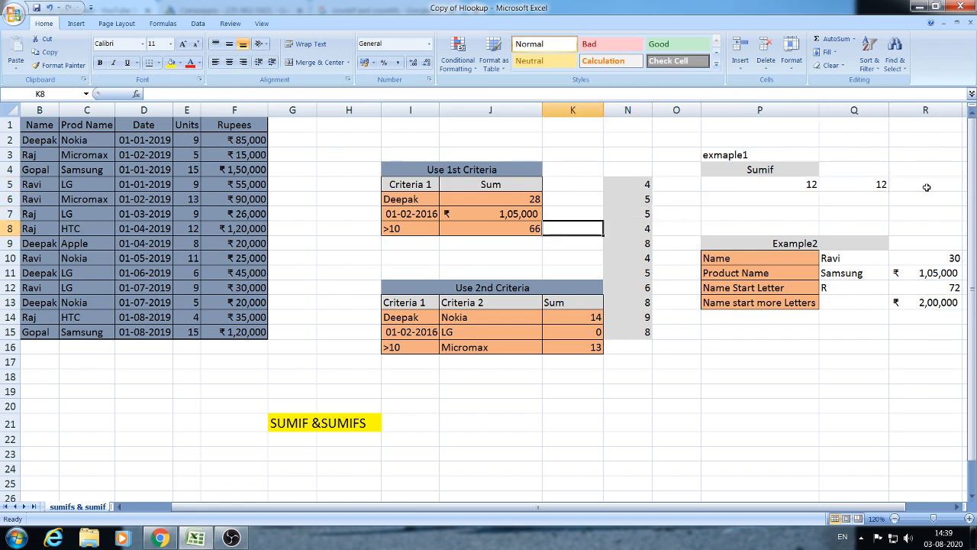
{"action": "key", "text": "Left"}
{"action": "key", "text": "Left"}
{"action": "key", "text": "Down"}
{"action": "key", "text": "Down"}
{"action": "key", "text": "Down"}
{"action": "key", "text": "Up"}
{"action": "key", "text": "Up"}
{"action": "key", "text": "Right"}
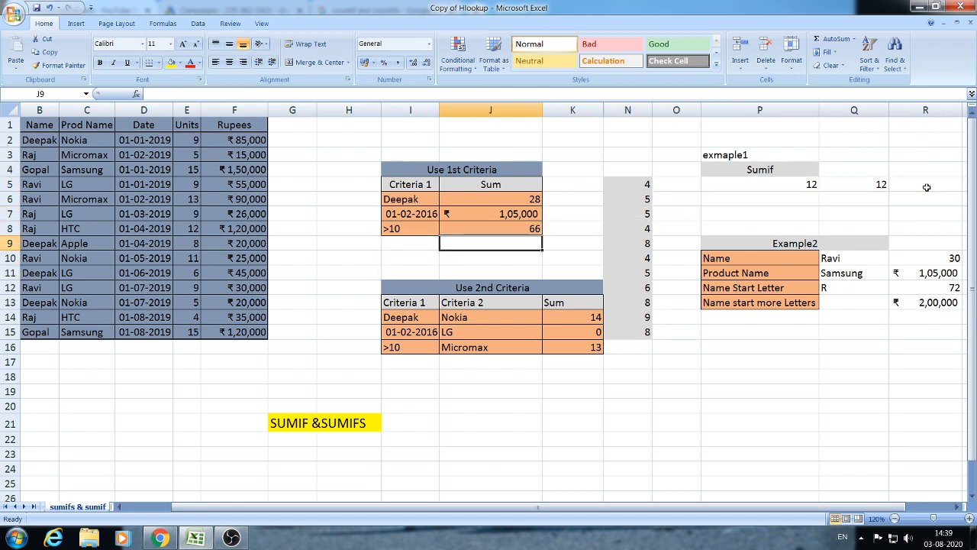
{"action": "key", "text": "Down"}
{"action": "key", "text": "Left"}
{"action": "key", "text": "Up"}
{"action": "key", "text": "Right"}
{"action": "key", "text": "Down"}
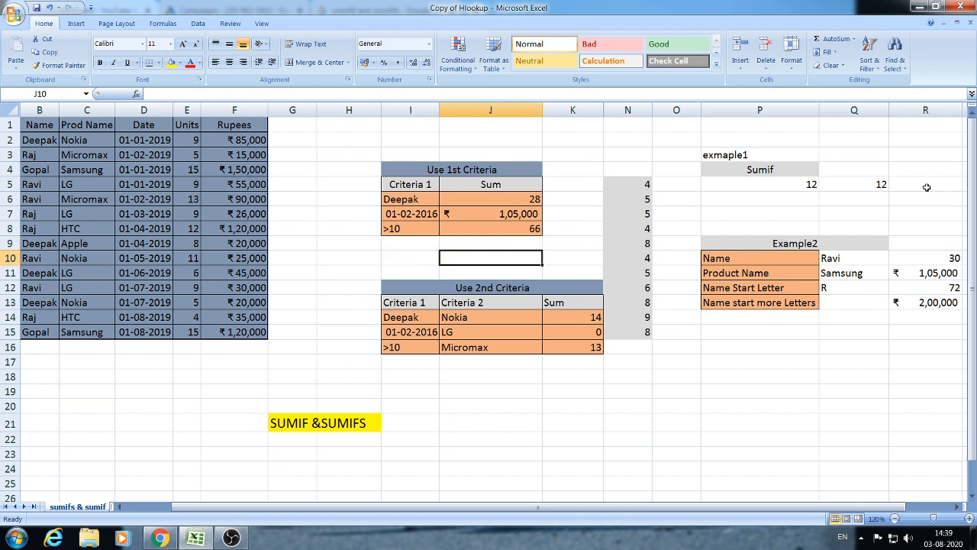
{"action": "key", "text": "Up"}
{"action": "key", "text": "Up"}
{"action": "key", "text": "Up"}
{"action": "key", "text": "Right"}
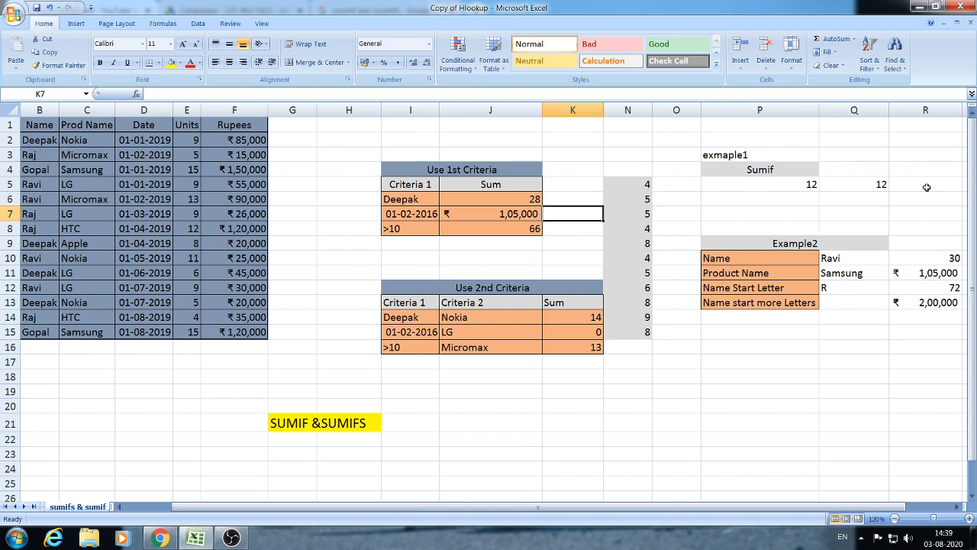
{"action": "key", "text": "Up"}
{"action": "key", "text": "Up"}
{"action": "key", "text": "Up"}
{"action": "key", "text": "Up"}
{"action": "key", "text": "Up"}
{"action": "key", "text": "Left"}
{"action": "key", "text": "Left"}
{"action": "key", "text": "Left"}
{"action": "key", "text": "Down"}
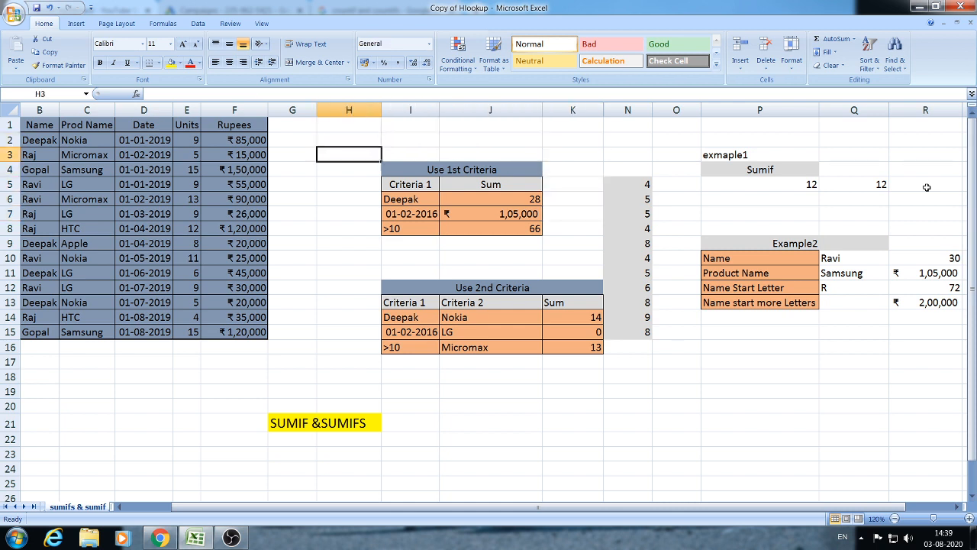
{"action": "key", "text": "Down"}
{"action": "key", "text": "Down"}
{"action": "key", "text": "Left"}
{"action": "key", "text": "Left"}
{"action": "key", "text": "Left"}
{"action": "key", "text": "Left"}
{"action": "key", "text": "Left"}
{"action": "key", "text": "Left"}
{"action": "key", "text": "Left"}
{"action": "key", "text": "Up"}
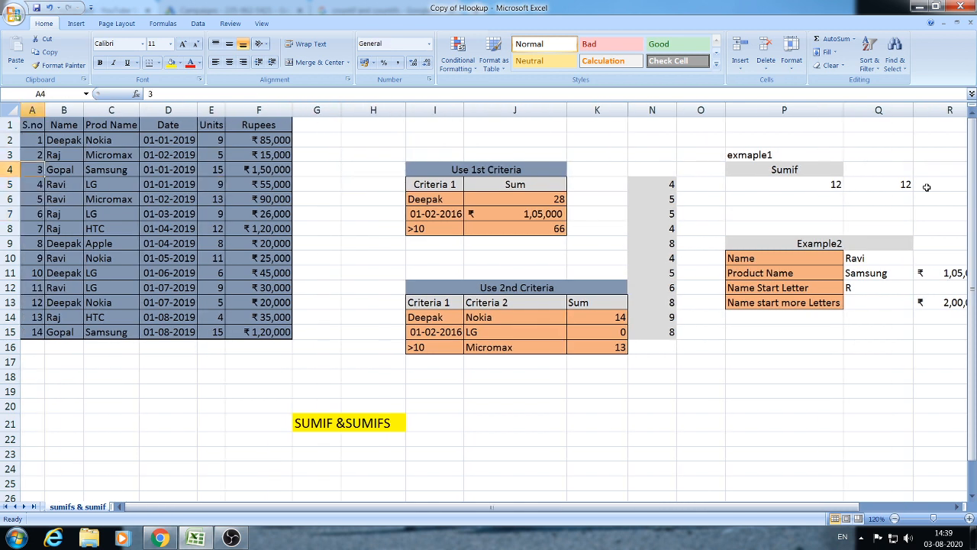
{"action": "key", "text": "Up"}
{"action": "key", "text": "Up"}
{"action": "key", "text": "Right"}
{"action": "key", "text": "Right"}
{"action": "key", "text": "Right"}
{"action": "key", "text": "Right"}
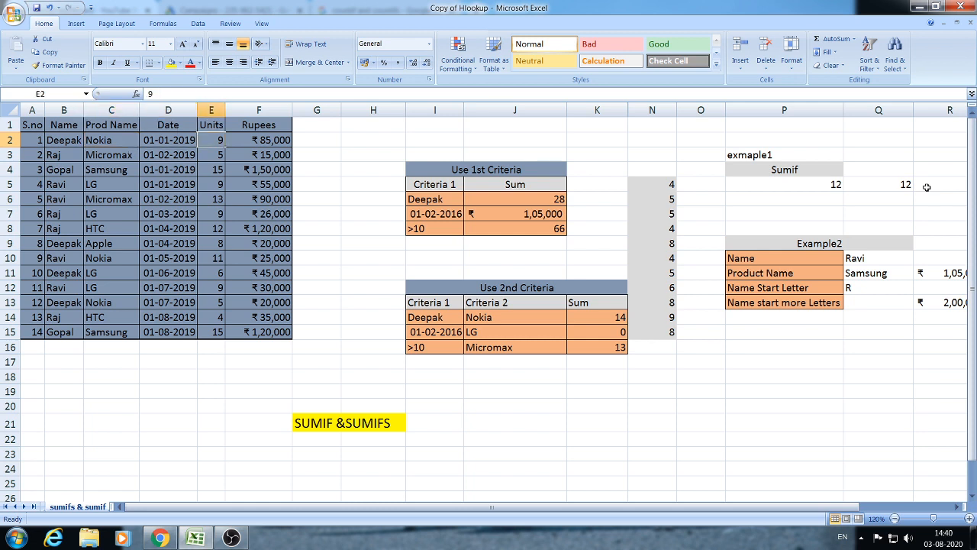
{"action": "key", "text": "ctrl+Down"}
{"action": "key", "text": "ctrl+Up"}
{"action": "key", "text": "Down"}
{"action": "key", "text": "Right"}
{"action": "key", "text": "Left"}
{"action": "key", "text": "Left"}
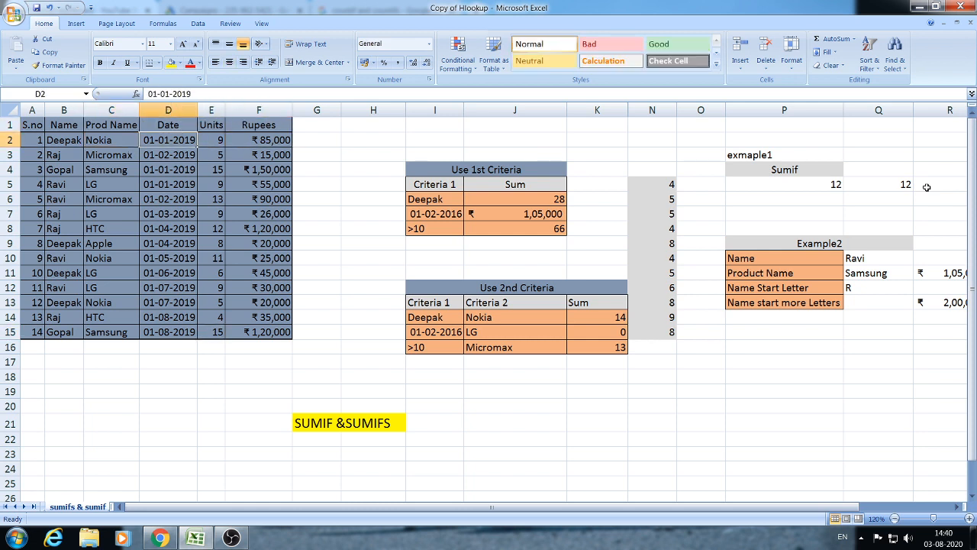
{"action": "key", "text": "Left"}
{"action": "key", "text": "Left"}
{"action": "key", "text": "Right"}
{"action": "key", "text": "Left"}
{"action": "key", "text": "Right"}
{"action": "key", "text": "Right"}
{"action": "key", "text": "Right"}
{"action": "key", "text": "Right"}
{"action": "key", "text": "Right"}
{"action": "key", "text": "Right"}
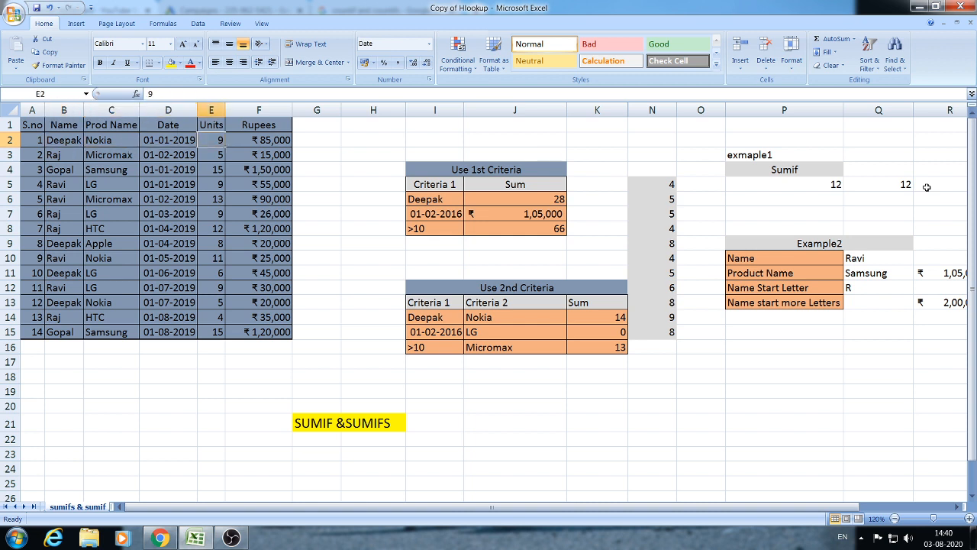
{"action": "key", "text": "Down"}
{"action": "key", "text": "Down"}
{"action": "key", "text": "Down"}
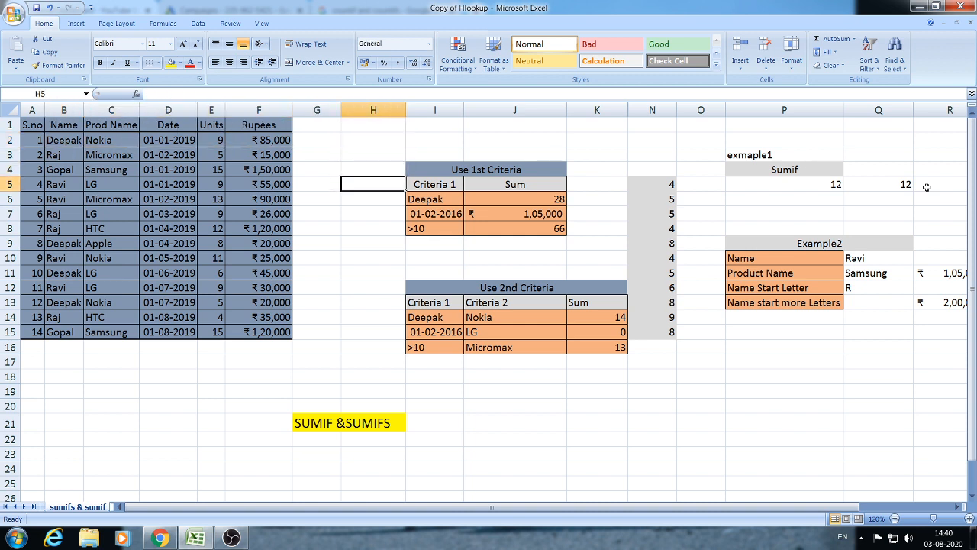
{"action": "key", "text": "Left"}
{"action": "key", "text": "Left"}
{"action": "key", "text": "Right"}
{"action": "key", "text": "Right"}
{"action": "key", "text": "Left"}
{"action": "key", "text": "Left"}
{"action": "key", "text": "Right"}
{"action": "key", "text": "Right"}
{"action": "key", "text": "Down"}
{"action": "key", "text": "Down"}
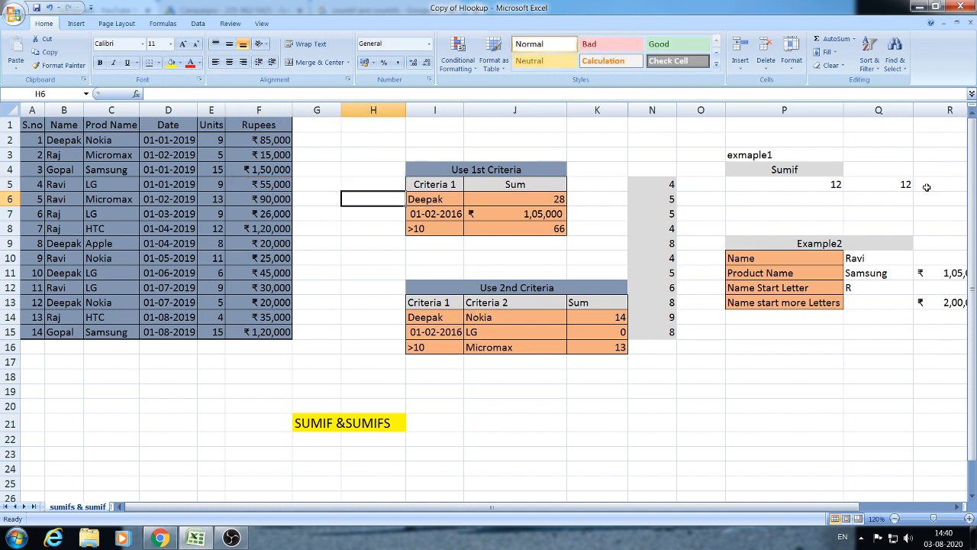
{"action": "key", "text": "Right"}
{"action": "key", "text": "Right"}
{"action": "key", "text": "Right"}
{"action": "key", "text": "Down"}
{"action": "key", "text": "Right"}
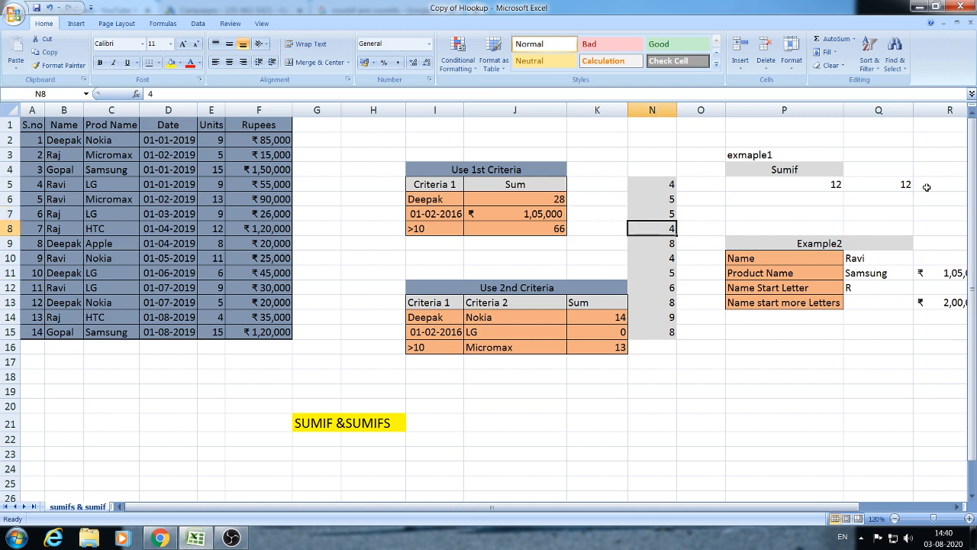
{"action": "key", "text": "Up"}
{"action": "key", "text": "Left"}
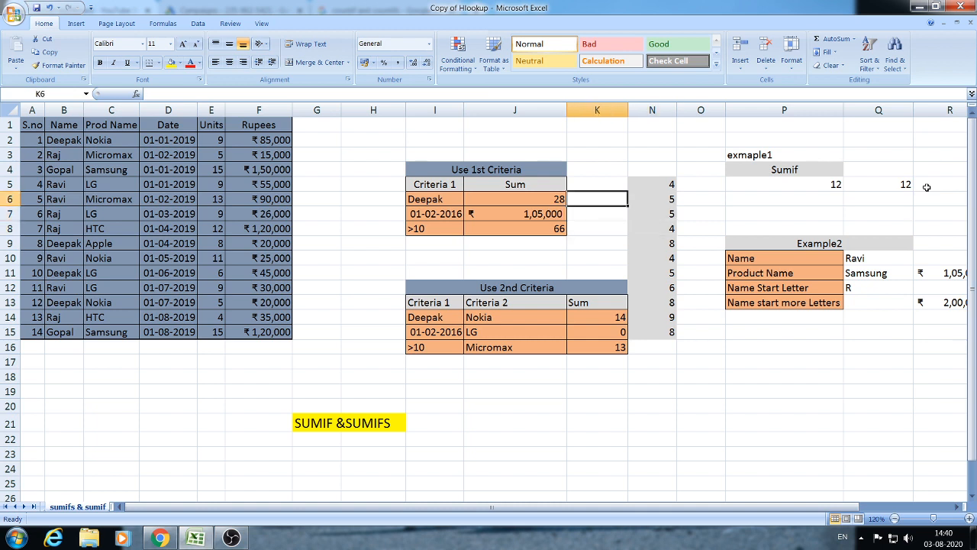
- Enter =SUMIF(B2:B15,I6,E2:E15) in K6 to total Deepak's units
{"action": "type", "text": "=SUMIF"}
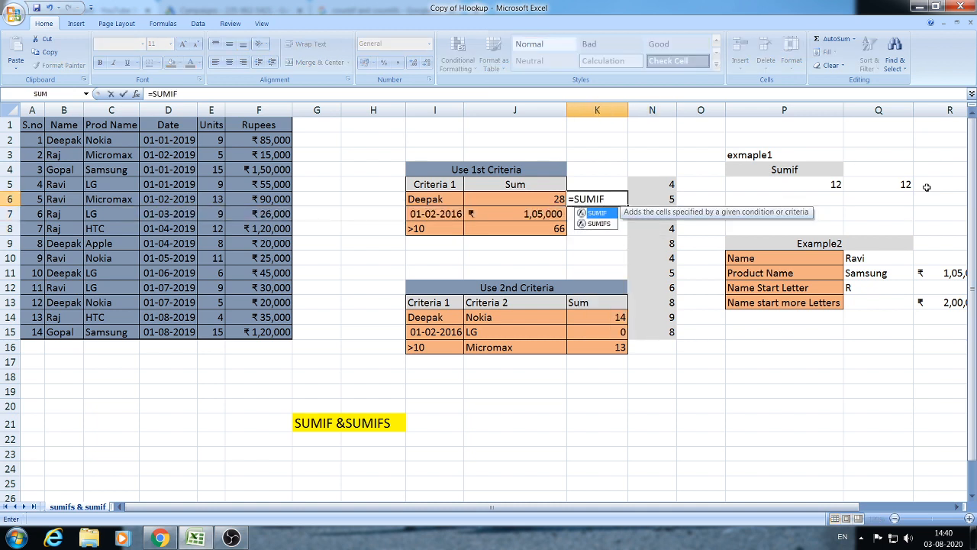
{"action": "type", "text": "("}
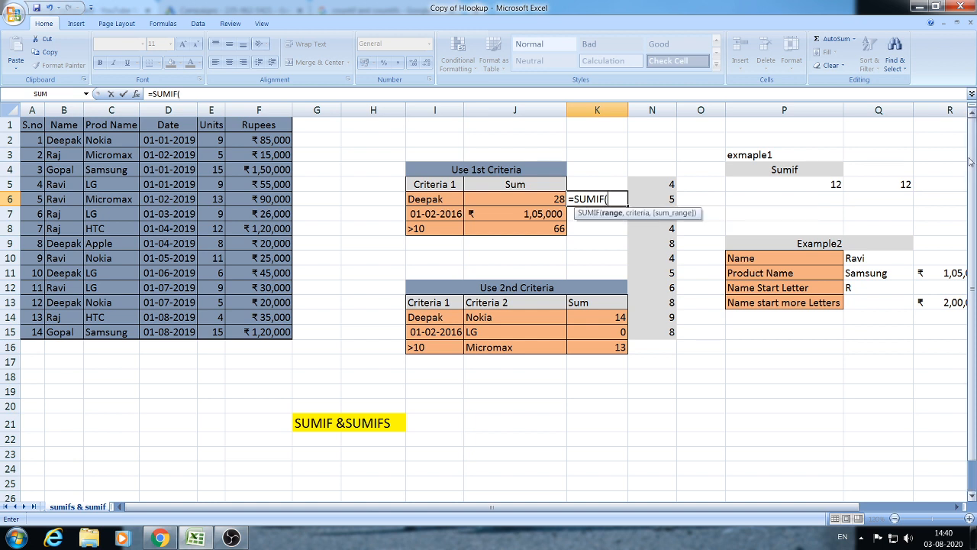
{"action": "left_click_drag", "start_coordinate": [73, 140], "coordinate": [57, 332]}
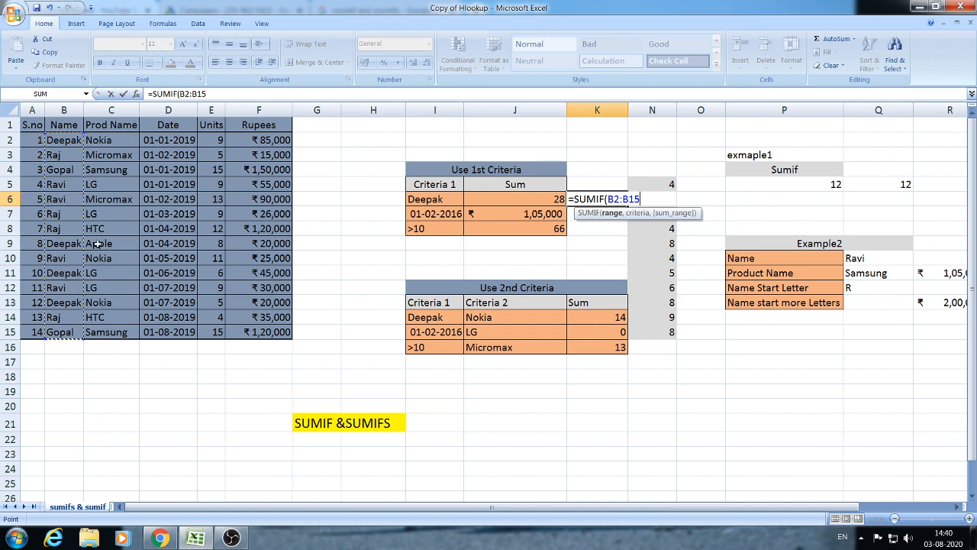
{"action": "type", "text": ","}
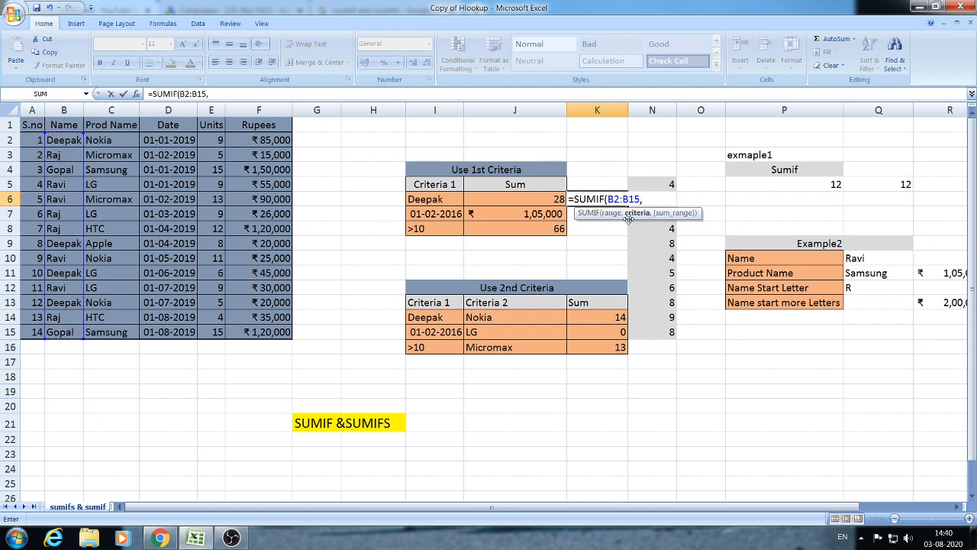
{"action": "left_click", "coordinate": [443, 200]}
{"action": "type", "text": ","}
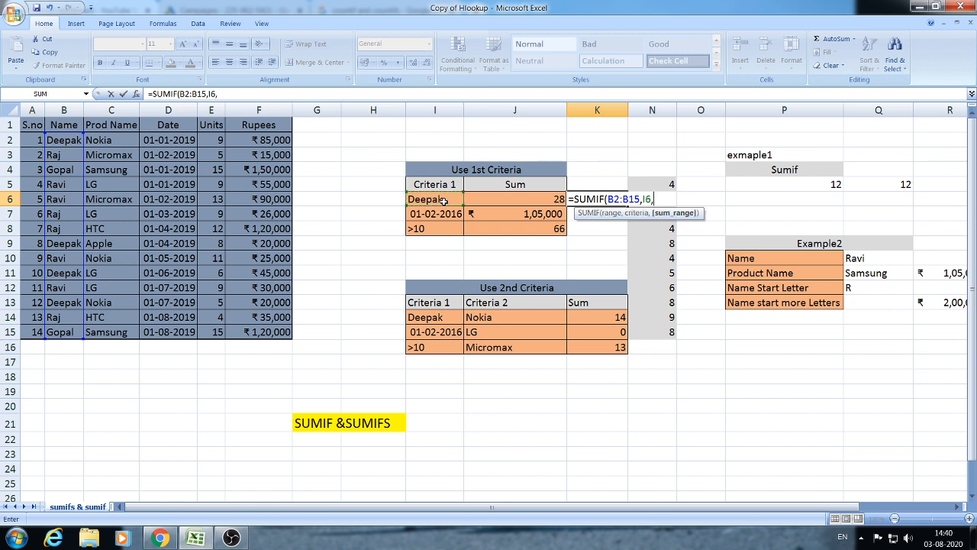
{"action": "left_click_drag", "start_coordinate": [213, 140], "coordinate": [213, 333]}
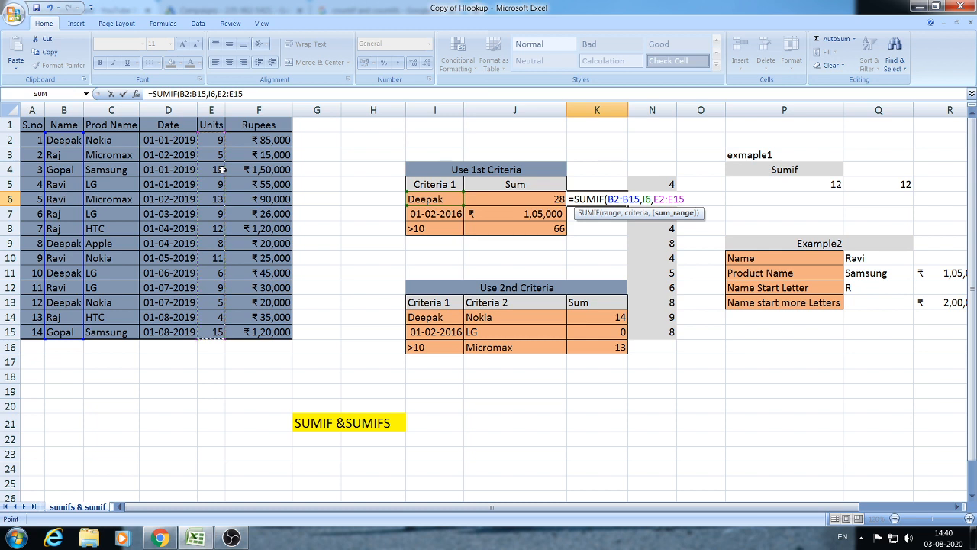
{"action": "type", "text": ")"}
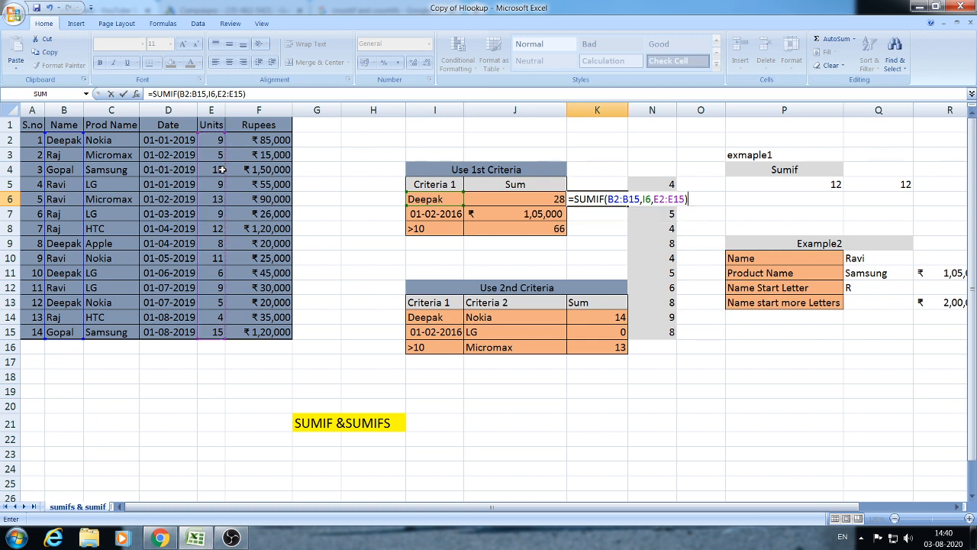
{"action": "key", "text": "Return"}
- Verify K6 by selecting Deepak's units in E2, E9, E11 and E13, totalling 28
{"action": "left_click", "coordinate": [619, 197]}
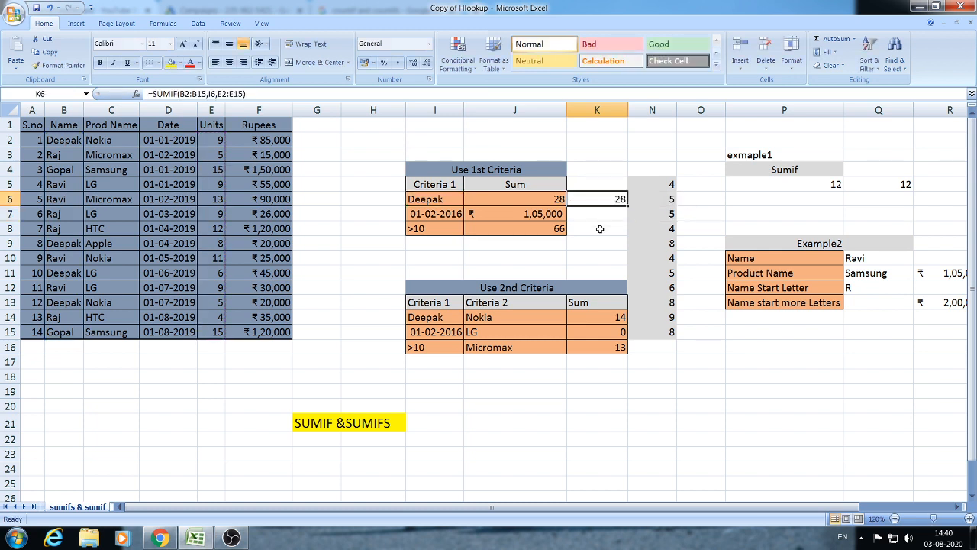
{"action": "left_click", "coordinate": [600, 229]}
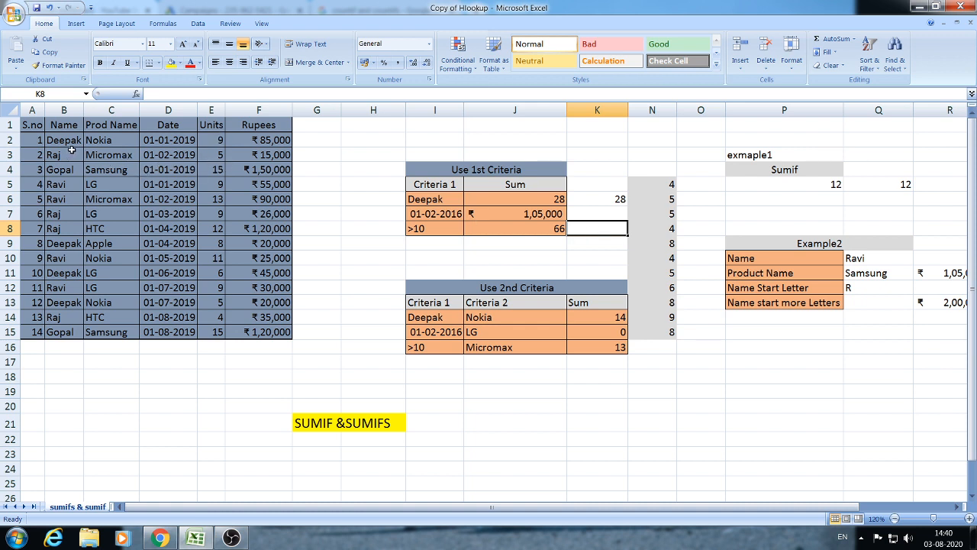
{"action": "left_click", "coordinate": [220, 140]}
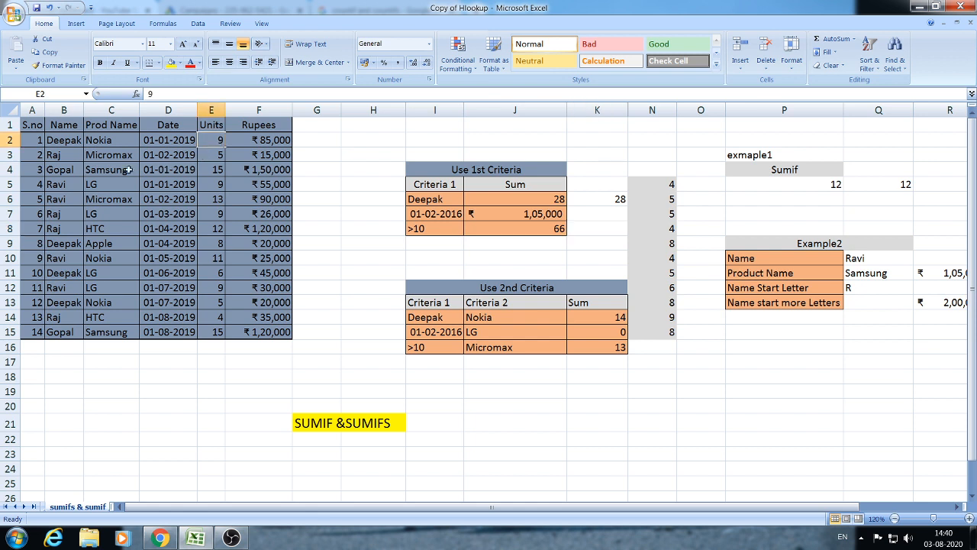
{"action": "left_click", "coordinate": [222, 243], "text": "ctrl"}
{"action": "left_click", "coordinate": [226, 273], "text": "ctrl"}
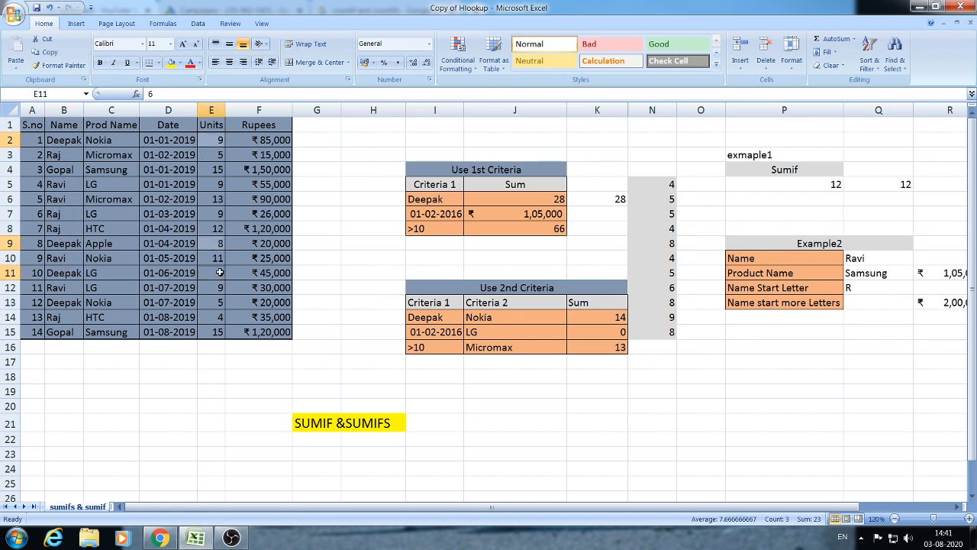
{"action": "left_click", "coordinate": [221, 302], "text": "ctrl"}
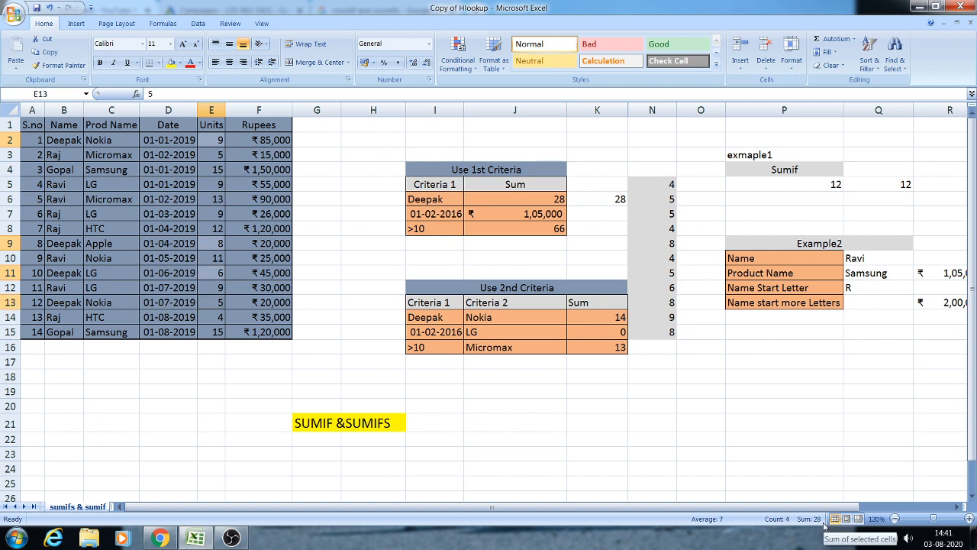
- Compare K6's formula with nearby empty cells and highlight the dates in D2:D5
{"action": "left_click", "coordinate": [617, 197]}
{"action": "left_click", "coordinate": [611, 212]}
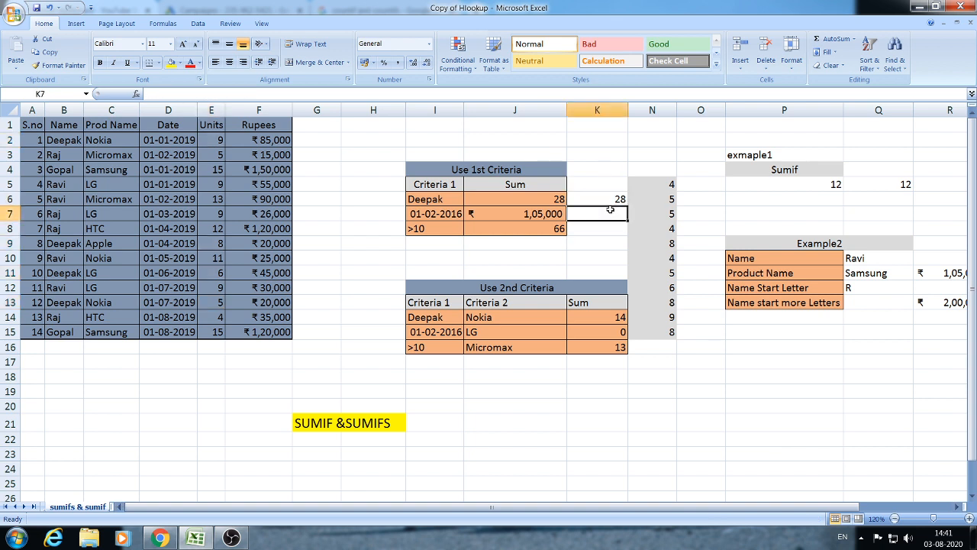
{"action": "left_click", "coordinate": [613, 198]}
{"action": "left_click", "coordinate": [607, 217]}
{"action": "left_click", "coordinate": [617, 201]}
{"action": "left_click", "coordinate": [602, 217]}
{"action": "left_click", "coordinate": [615, 199]}
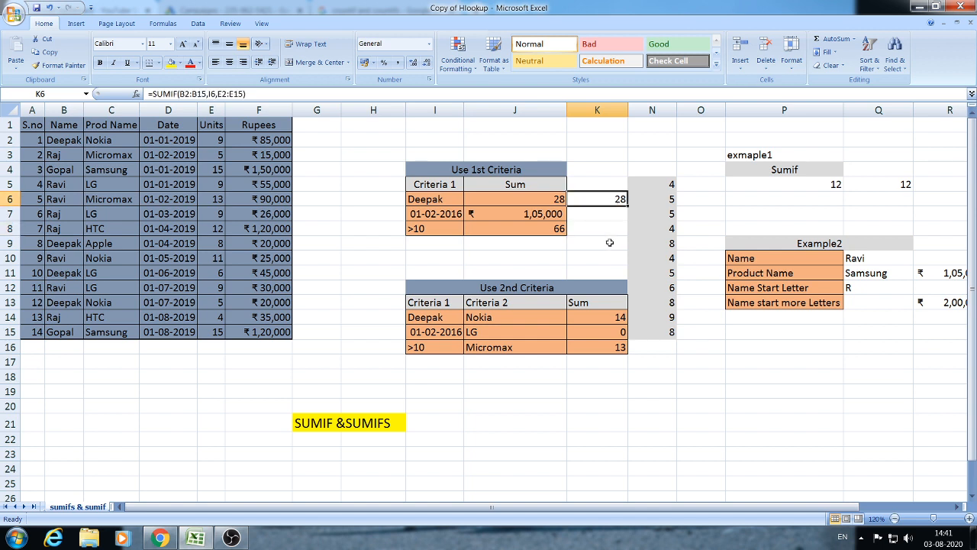
{"action": "left_click", "coordinate": [603, 230]}
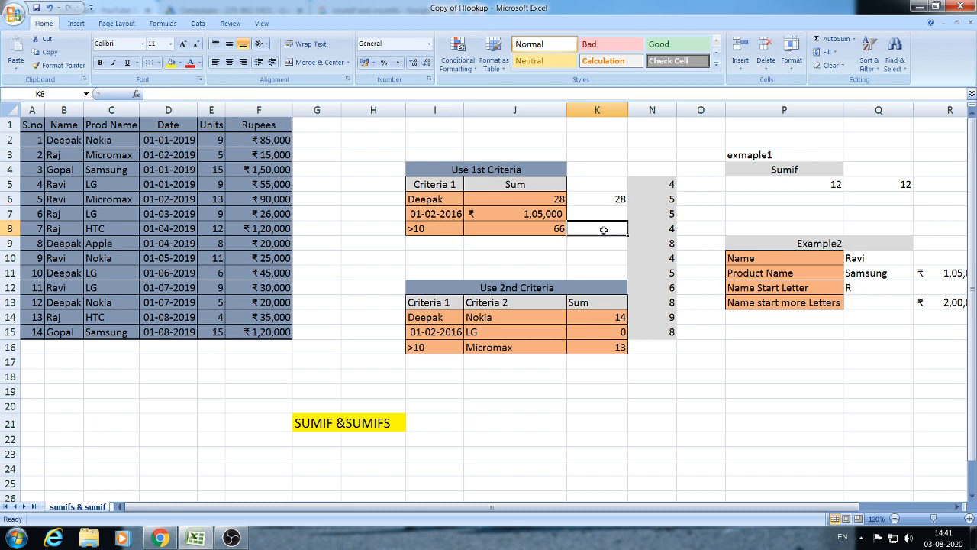
{"action": "left_click", "coordinate": [515, 243]}
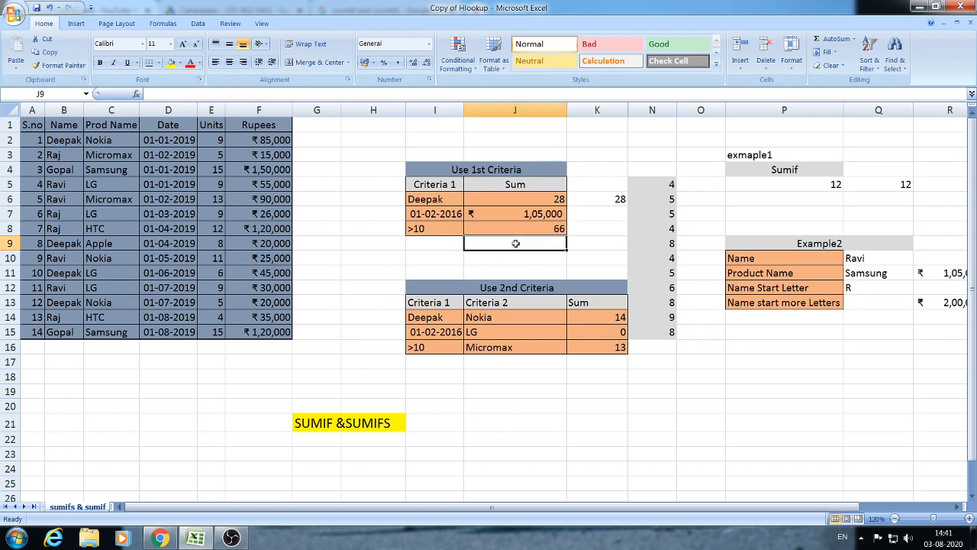
{"action": "left_click", "coordinate": [450, 243]}
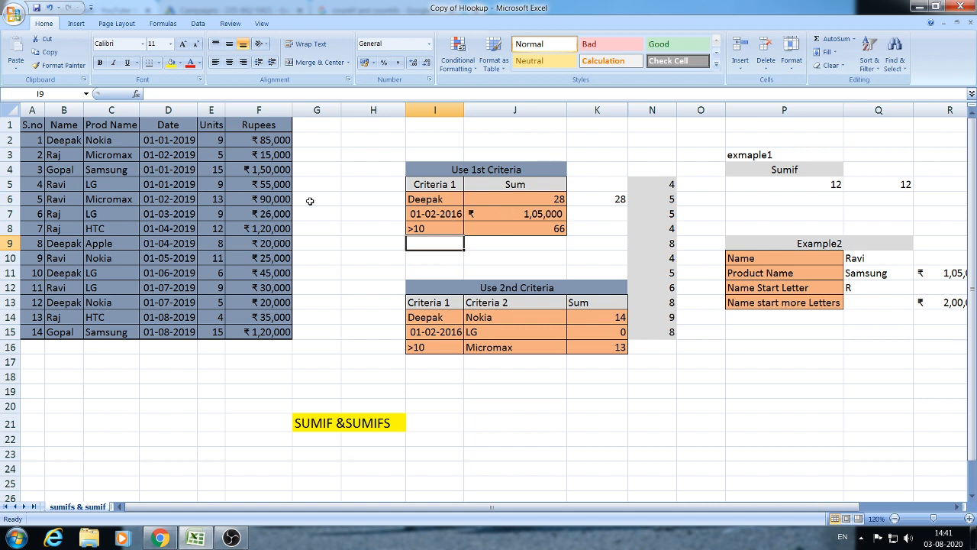
{"action": "left_click_drag", "start_coordinate": [177, 140], "coordinate": [177, 187]}
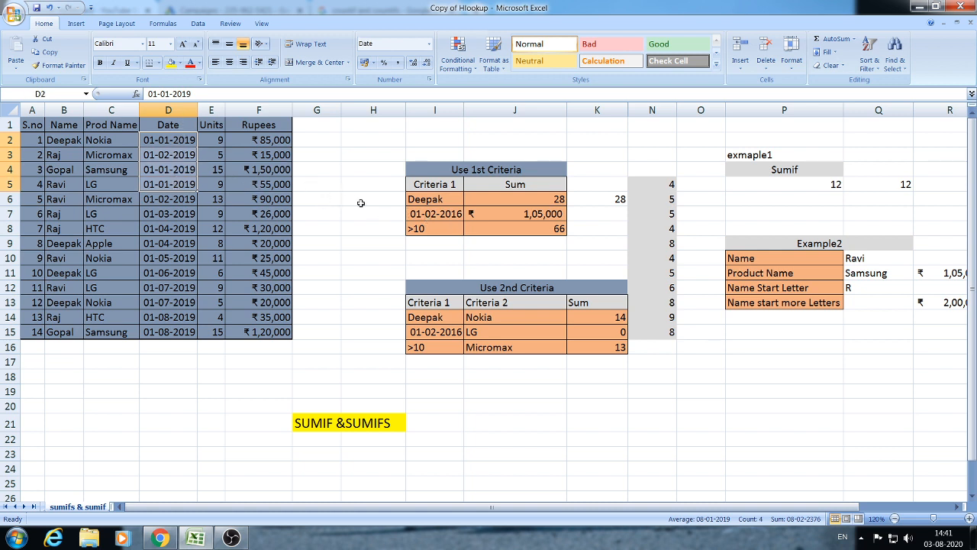
- Change the date criterion in I7 to 01-02-2019
{"action": "left_click", "coordinate": [442, 215]}
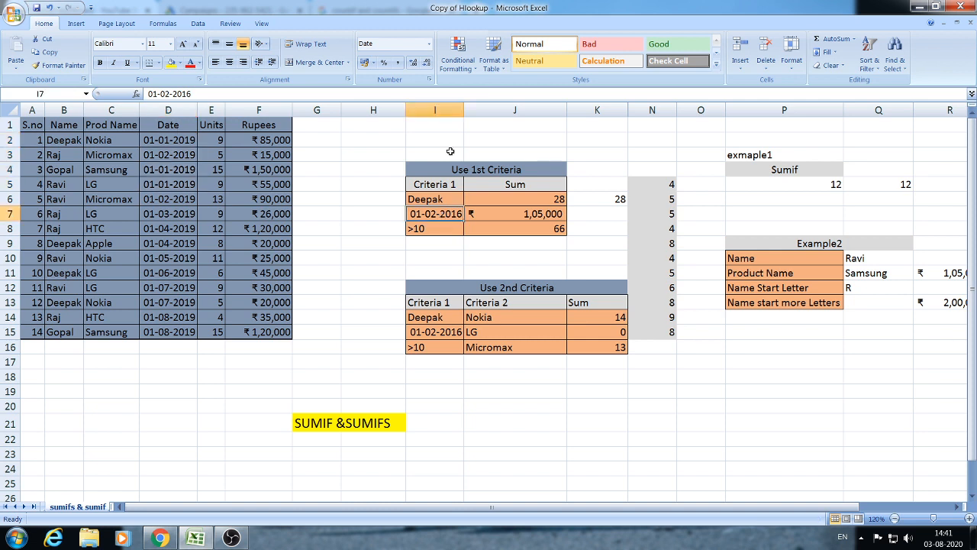
{"action": "left_click", "coordinate": [240, 94]}
{"action": "key", "text": "BackSpace"}
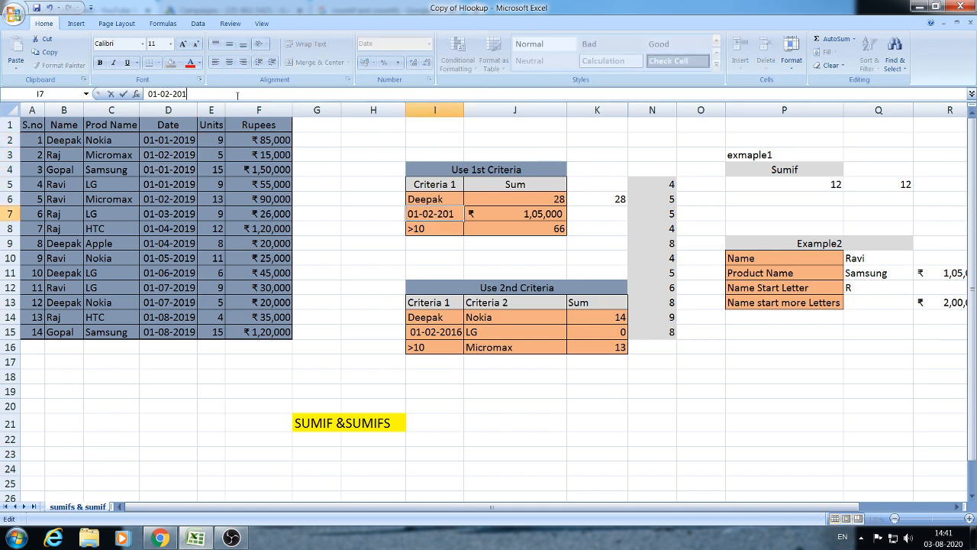
{"action": "type", "text": "9"}
{"action": "key", "text": "ctrl+Return"}
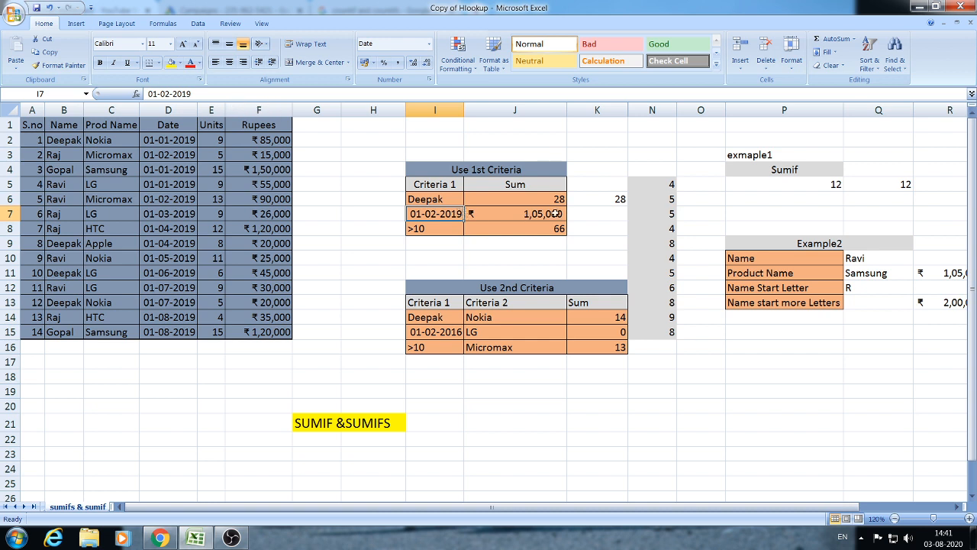
- Enter =SUMIF(D2:D15,I7,F2:F15) in K7, returning 105000 Rupees for that date
{"action": "left_click", "coordinate": [603, 216]}
{"action": "type", "text": "="}
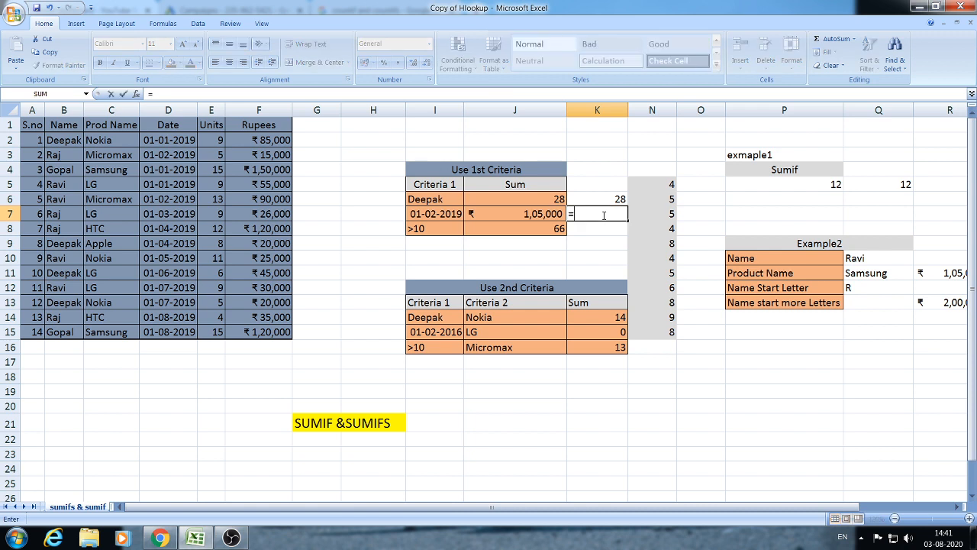
{"action": "type", "text": "SUMIF"}
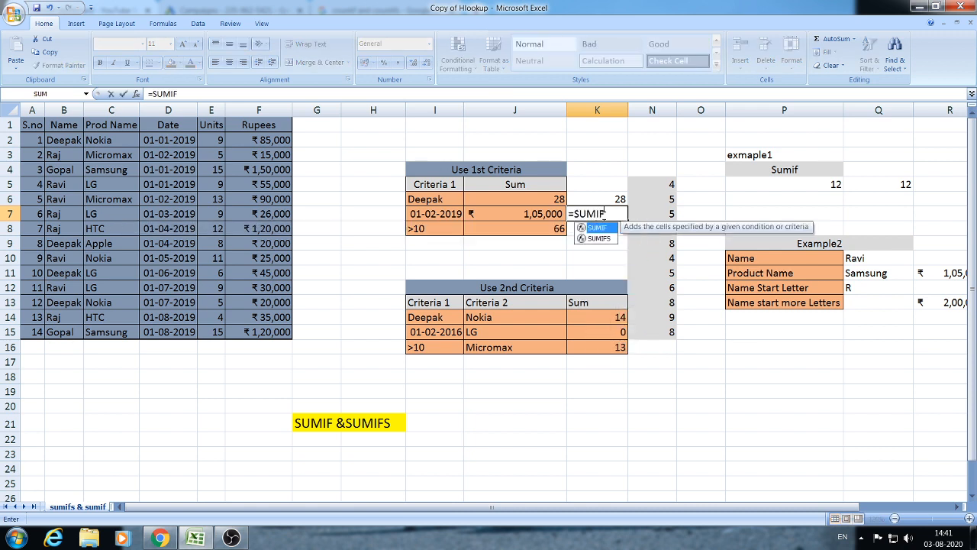
{"action": "type", "text": "("}
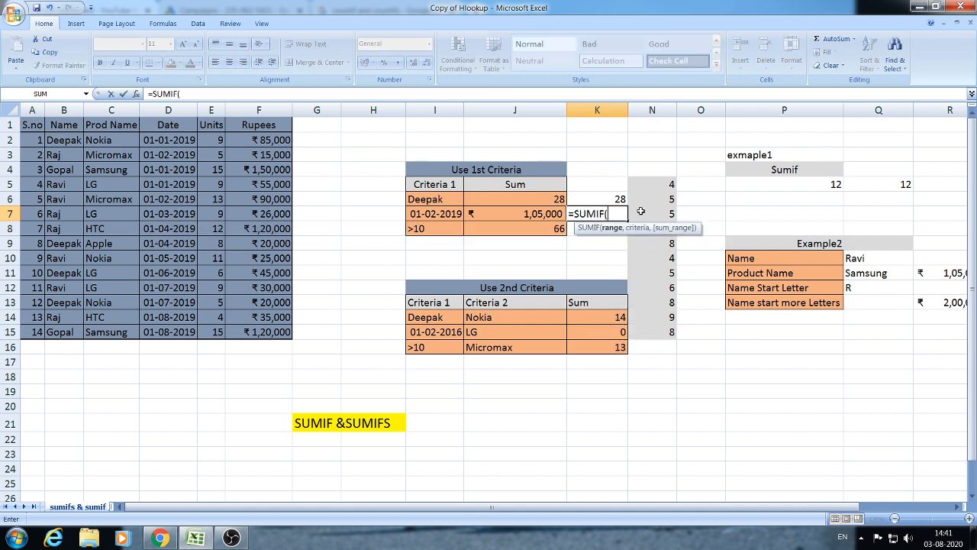
{"action": "left_click_drag", "start_coordinate": [180, 140], "coordinate": [172, 330]}
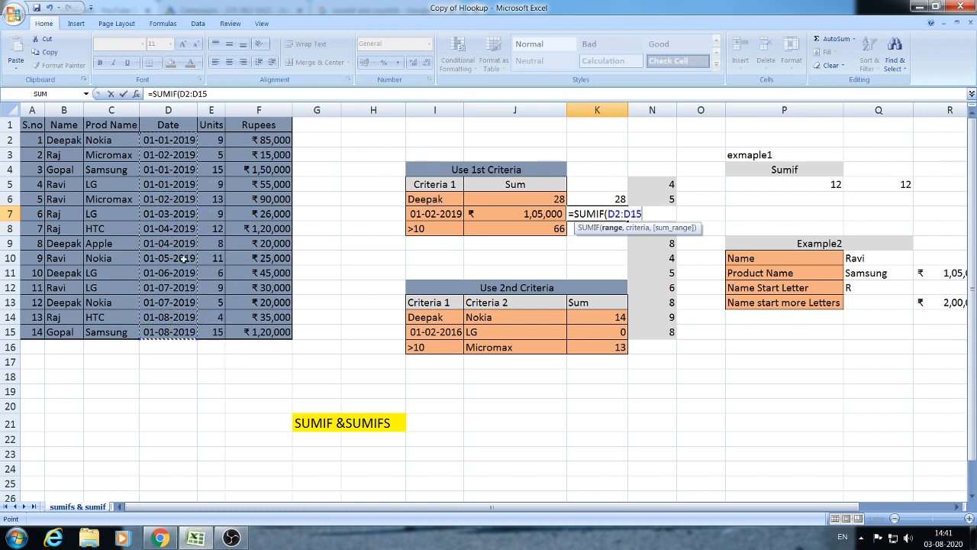
{"action": "type", "text": ","}
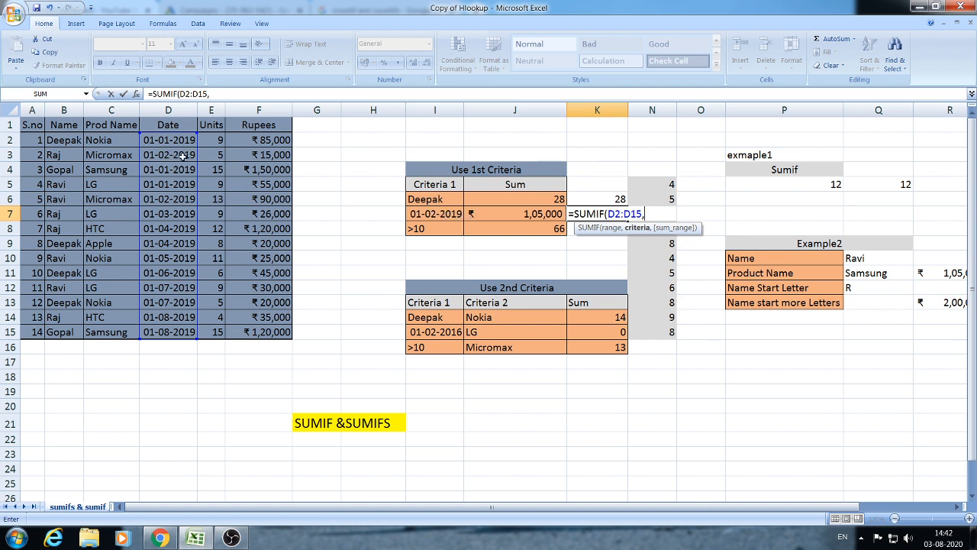
{"action": "left_click", "coordinate": [438, 214]}
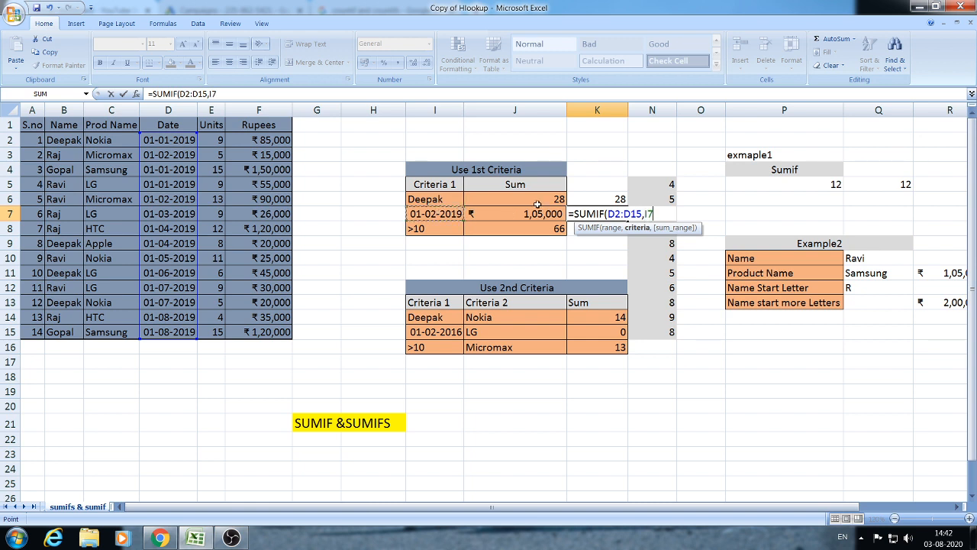
{"action": "type", "text": ","}
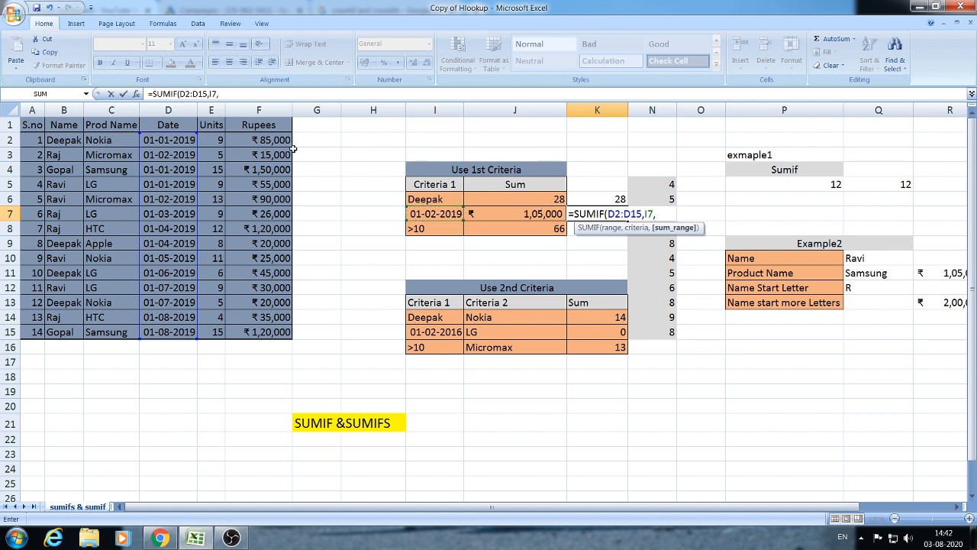
{"action": "left_click_drag", "start_coordinate": [260, 139], "coordinate": [251, 331]}
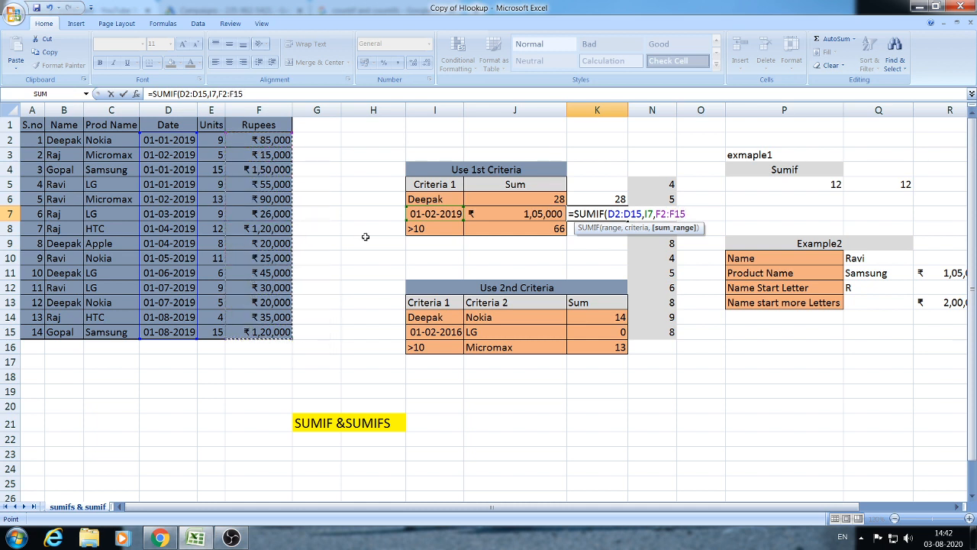
{"action": "type", "text": ")"}
{"action": "key", "text": "Return"}
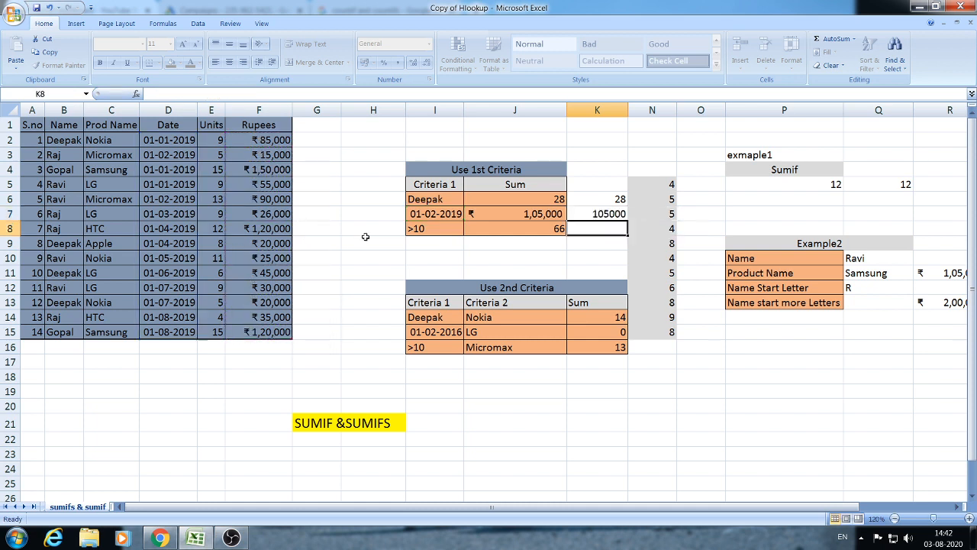
{"action": "left_click", "coordinate": [602, 216]}
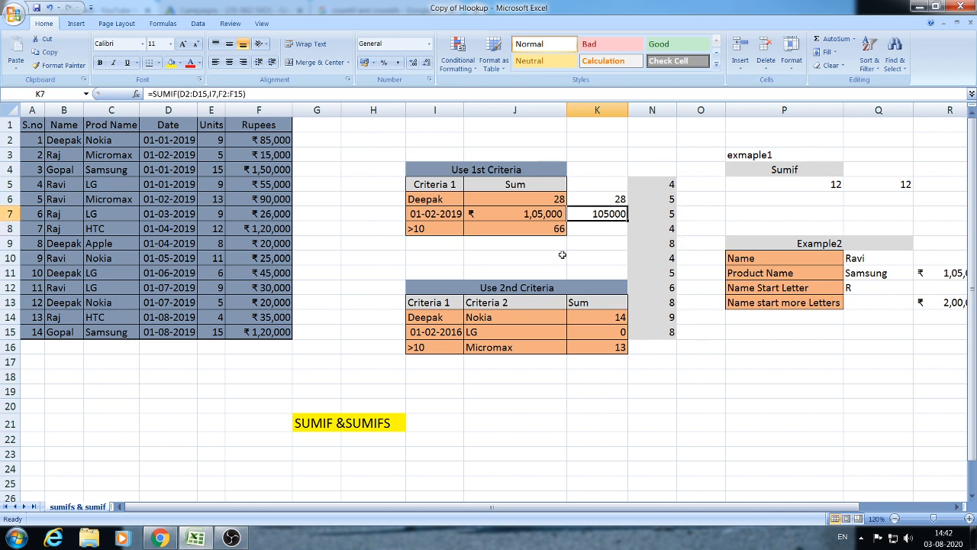
{"action": "left_click", "coordinate": [173, 156]}
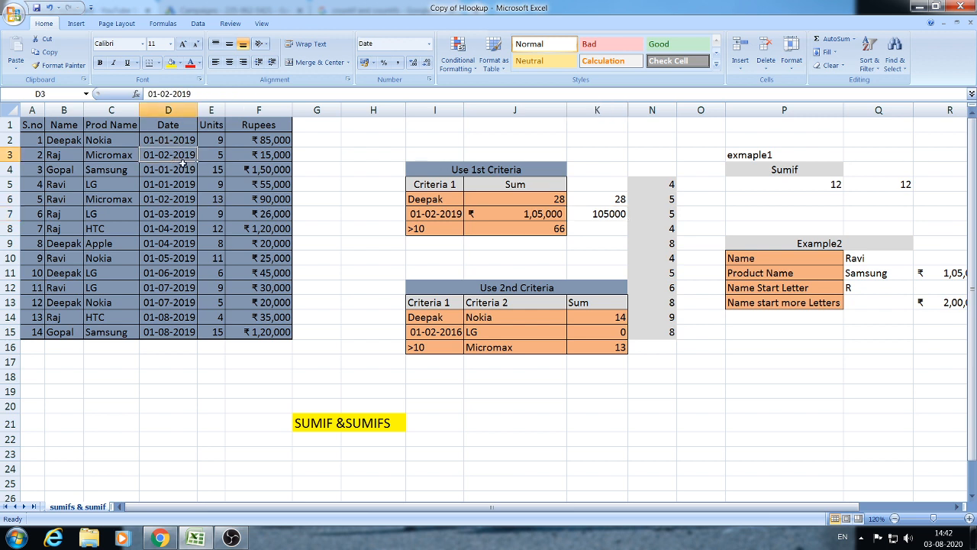
{"action": "left_click", "coordinate": [250, 155]}
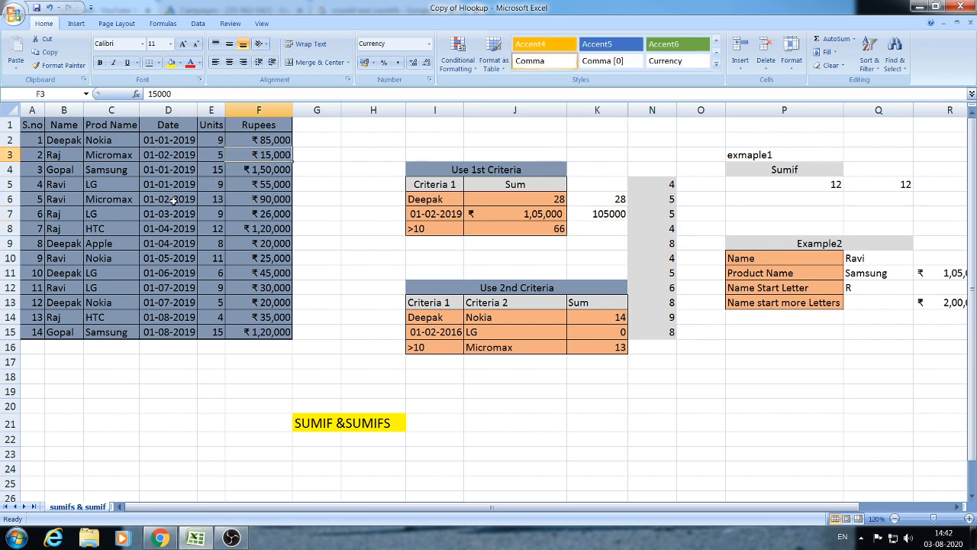
{"action": "left_click", "coordinate": [251, 198], "text": "ctrl"}
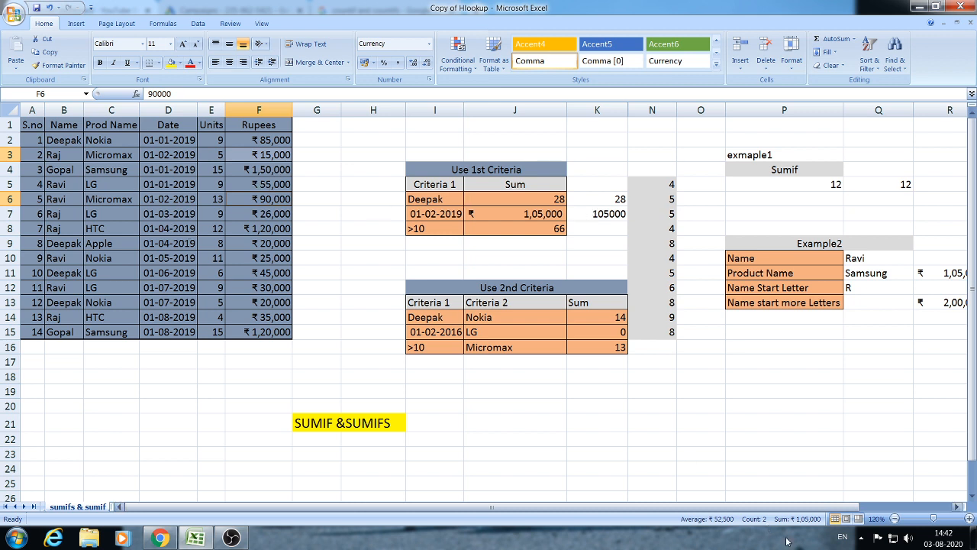
{"action": "left_click", "coordinate": [614, 225]}
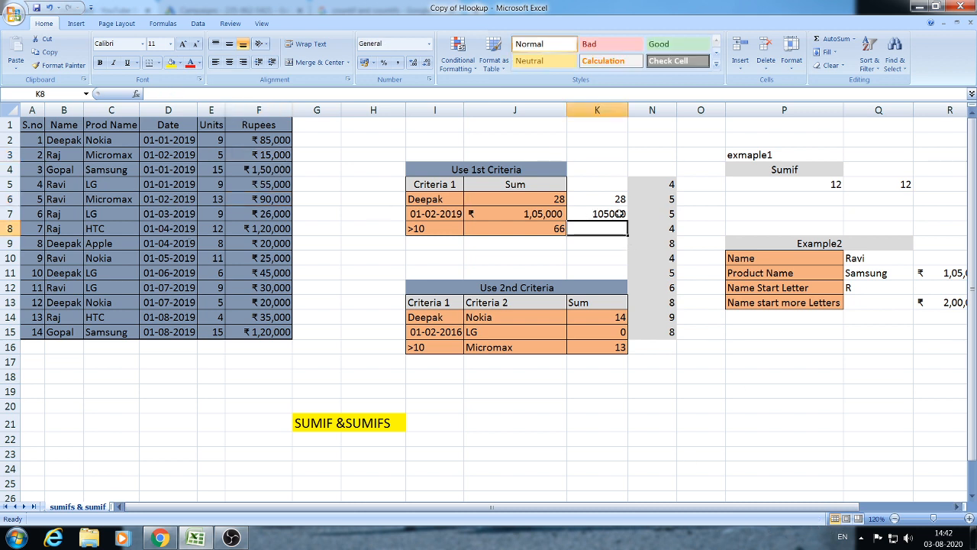
{"action": "left_click", "coordinate": [620, 215]}
{"action": "left_click", "coordinate": [605, 229]}
{"action": "left_click", "coordinate": [614, 214]}
{"action": "left_click", "coordinate": [619, 190]}
{"action": "left_click", "coordinate": [614, 210]}
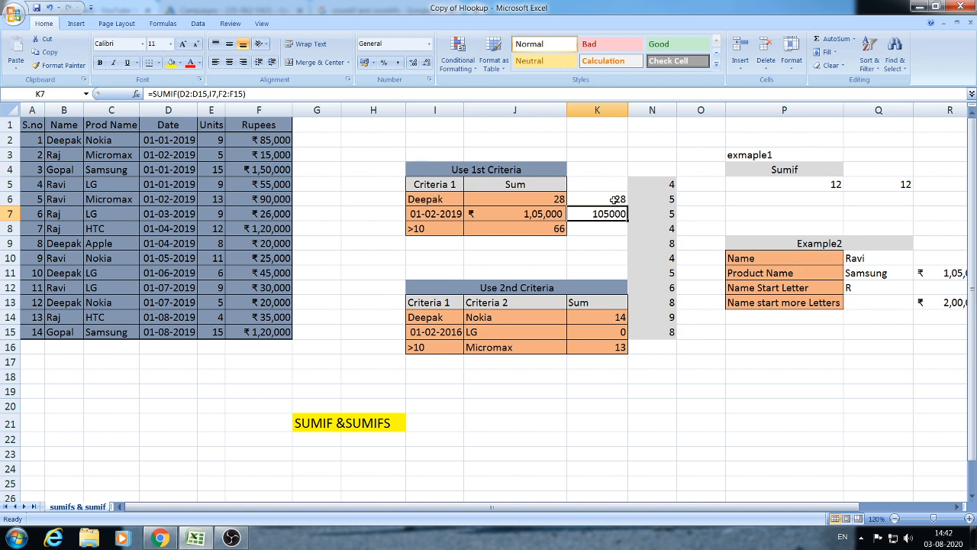
{"action": "left_click", "coordinate": [614, 200]}
{"action": "left_click", "coordinate": [610, 216]}
{"action": "left_click", "coordinate": [614, 203]}
{"action": "left_click", "coordinate": [600, 226]}
{"action": "left_click", "coordinate": [486, 243]}
{"action": "left_click", "coordinate": [448, 243]}
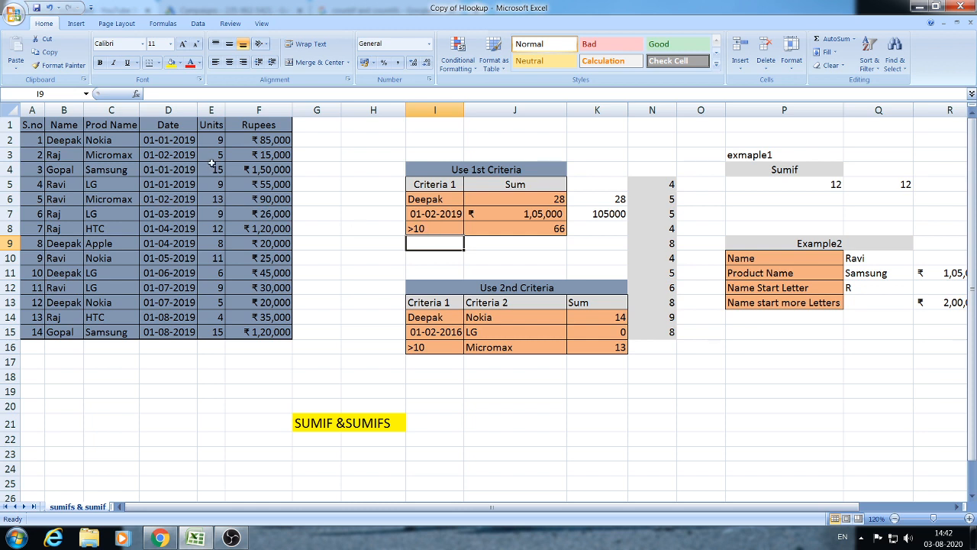
{"action": "left_click_drag", "start_coordinate": [214, 140], "coordinate": [215, 326]}
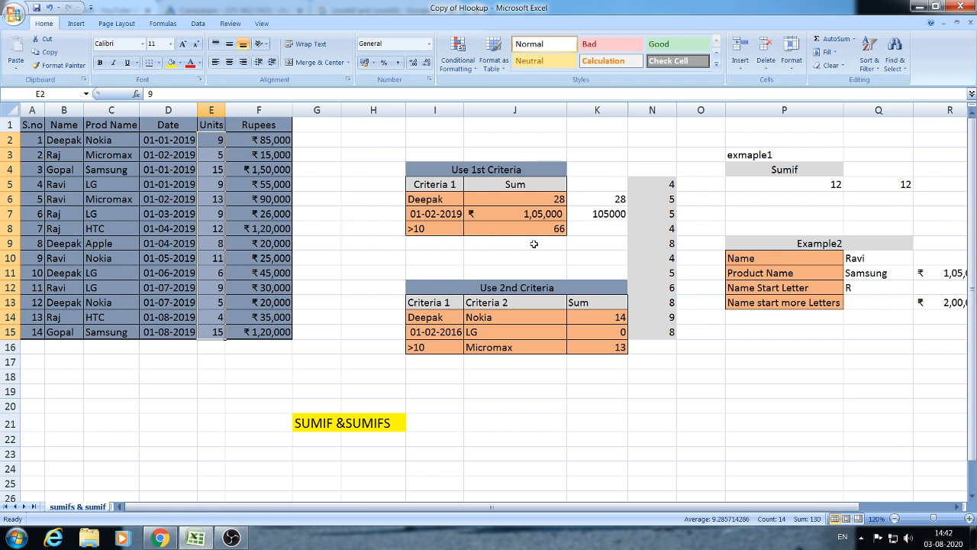
{"action": "left_click", "coordinate": [509, 255]}
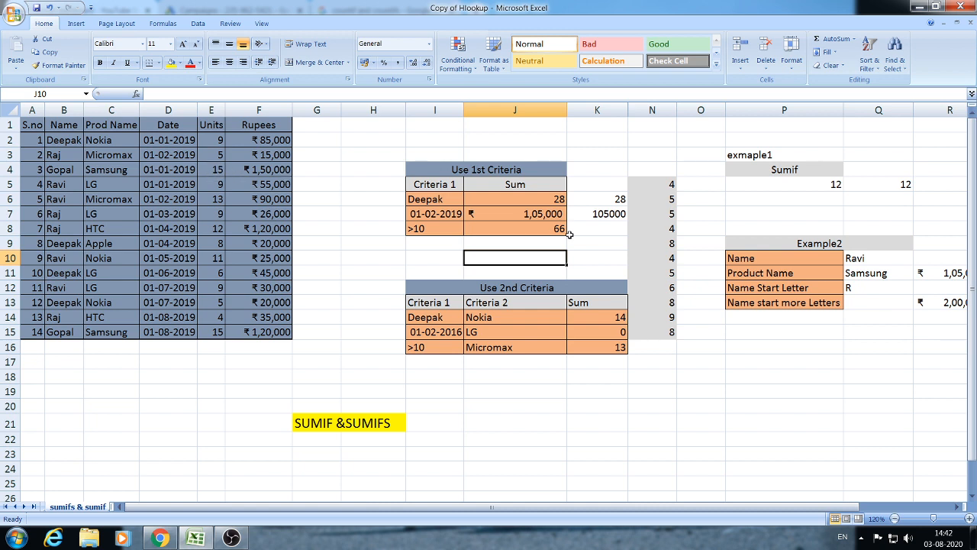
{"action": "left_click", "coordinate": [598, 231]}
- Enter =SUMIF(E2:E15,I8,E2:E15) in K8 to total Units over 10, giving 66
{"action": "type", "text": "=SUMIF"}
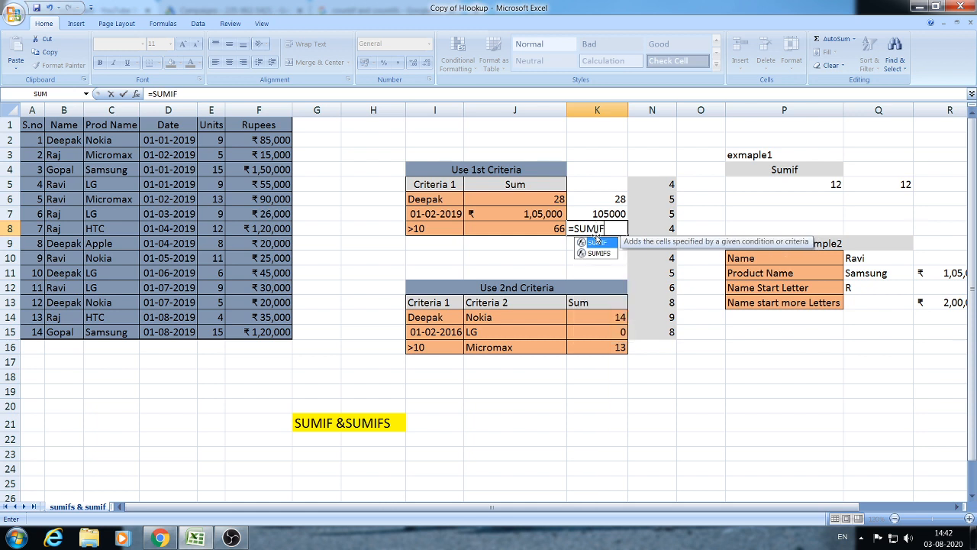
{"action": "type", "text": "("}
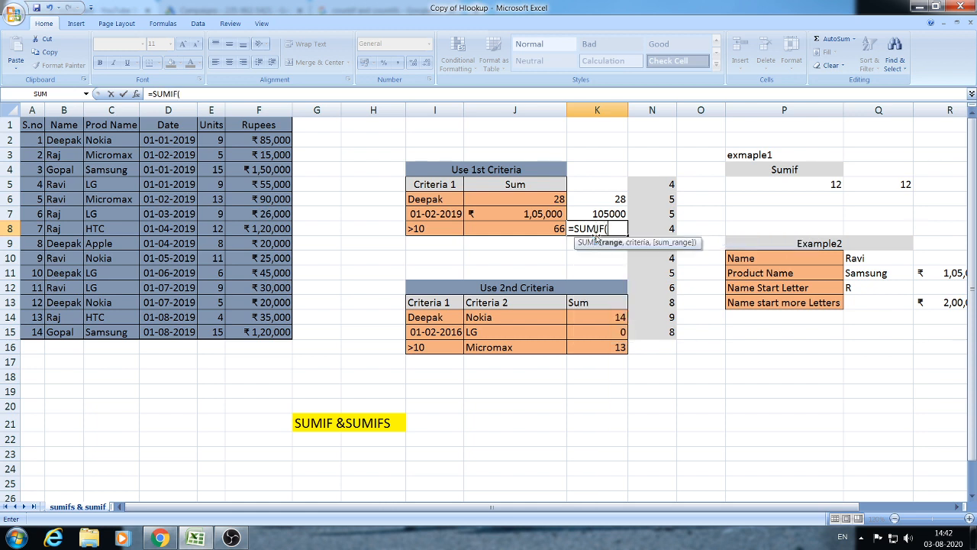
{"action": "left_click_drag", "start_coordinate": [206, 137], "coordinate": [209, 330]}
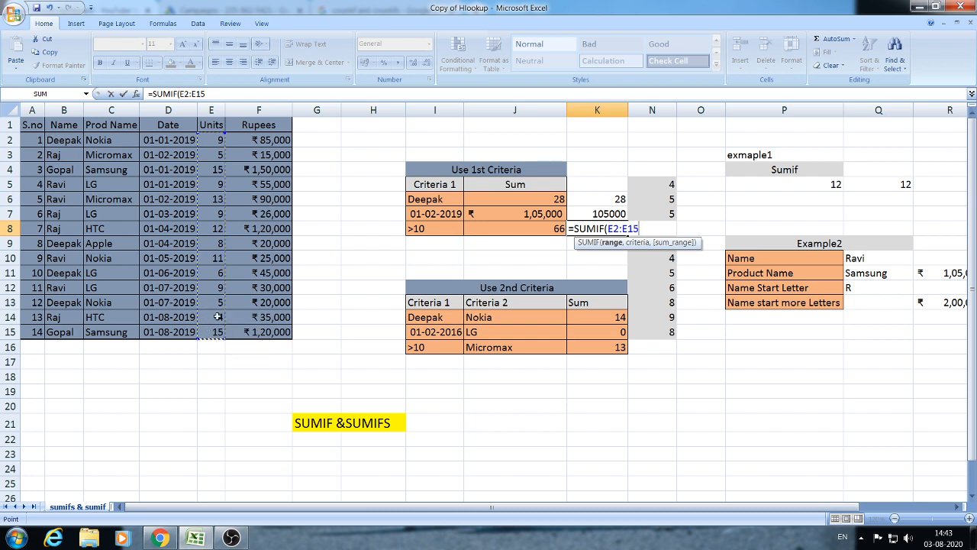
{"action": "type", "text": ","}
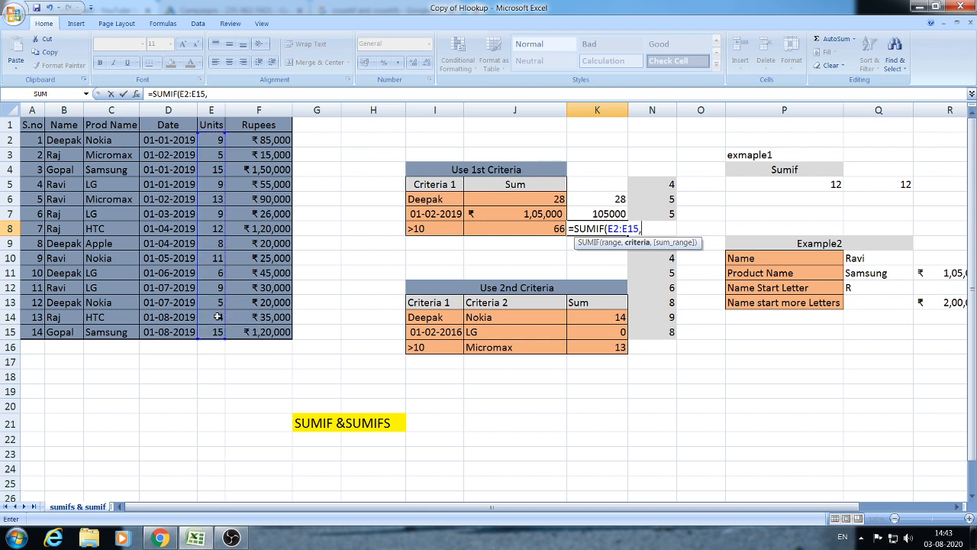
{"action": "left_click", "coordinate": [436, 231]}
{"action": "type", "text": ","}
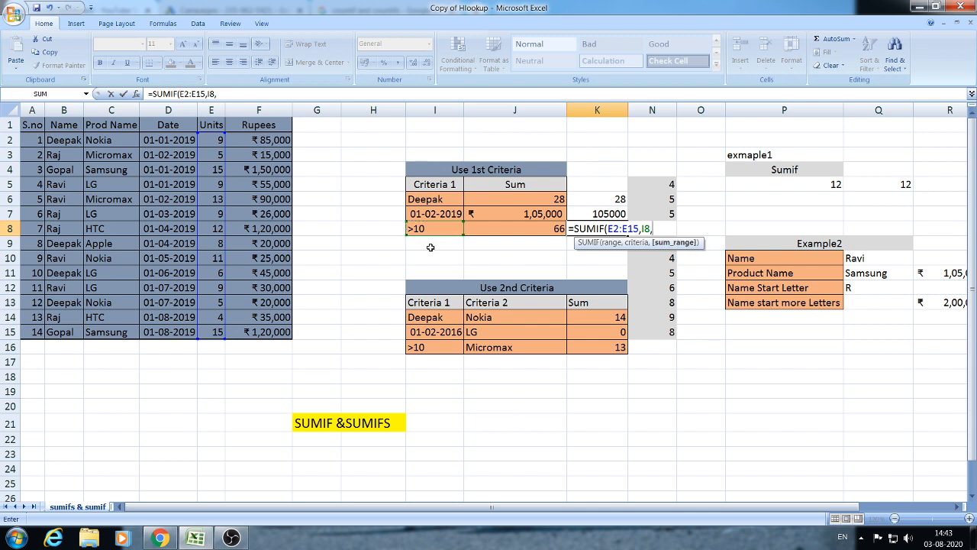
{"action": "left_click_drag", "start_coordinate": [217, 140], "coordinate": [209, 332]}
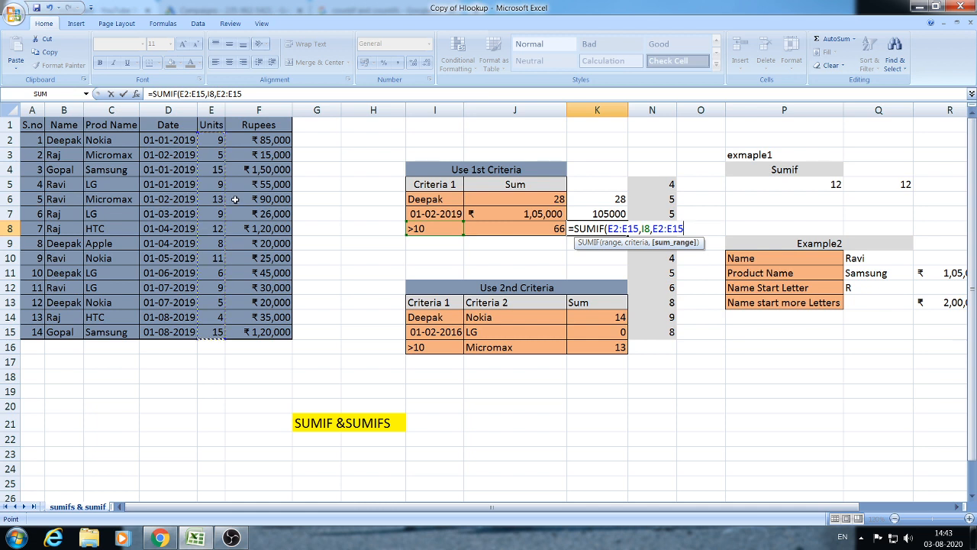
{"action": "type", "text": ")"}
{"action": "key", "text": "Return"}
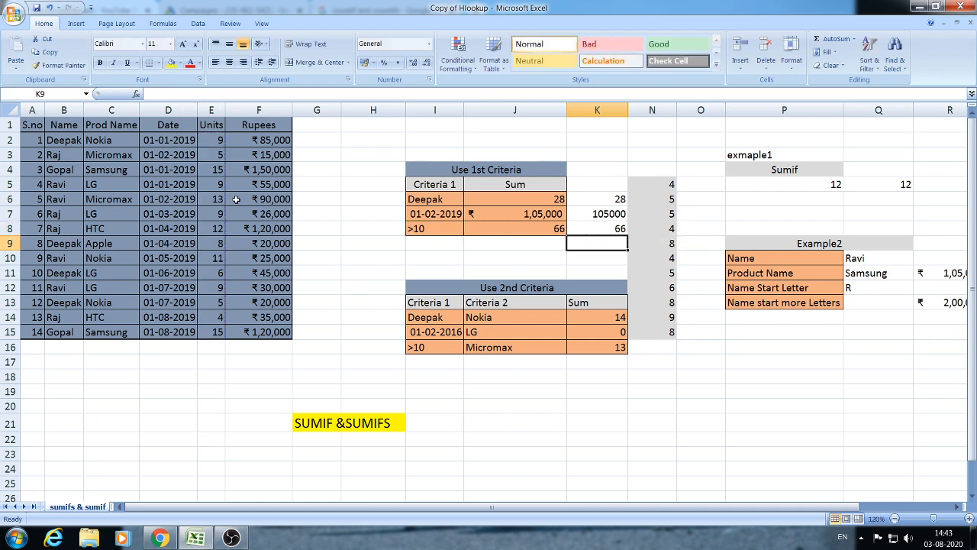
- Select the Units values above 10, from E4 to E15, to confirm they total 66
{"action": "key", "text": "Left"}
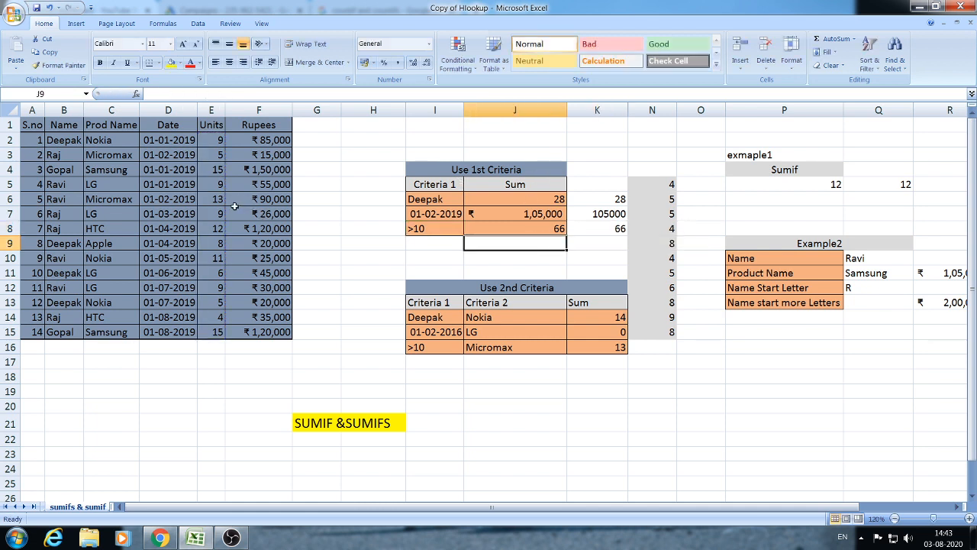
{"action": "left_click", "coordinate": [211, 169]}
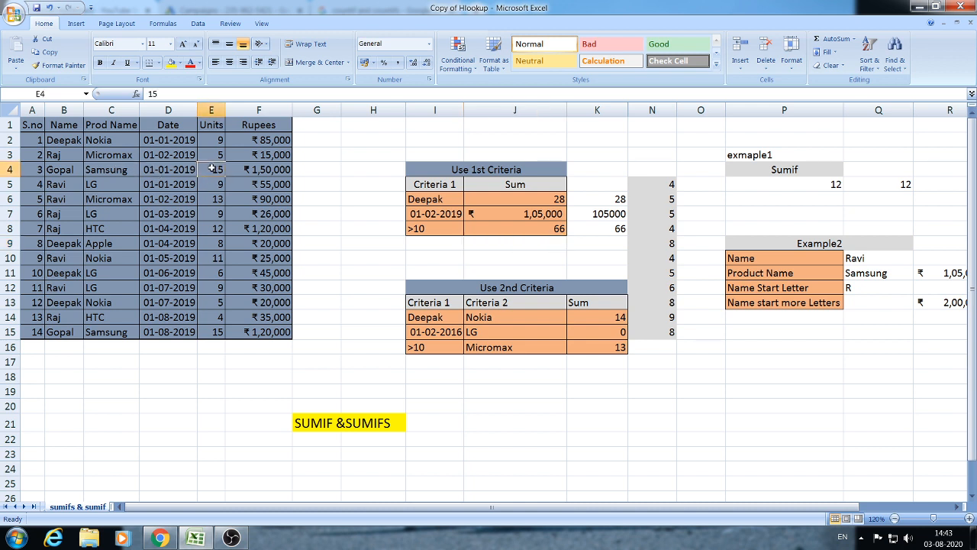
{"action": "left_click", "coordinate": [215, 197], "text": "ctrl"}
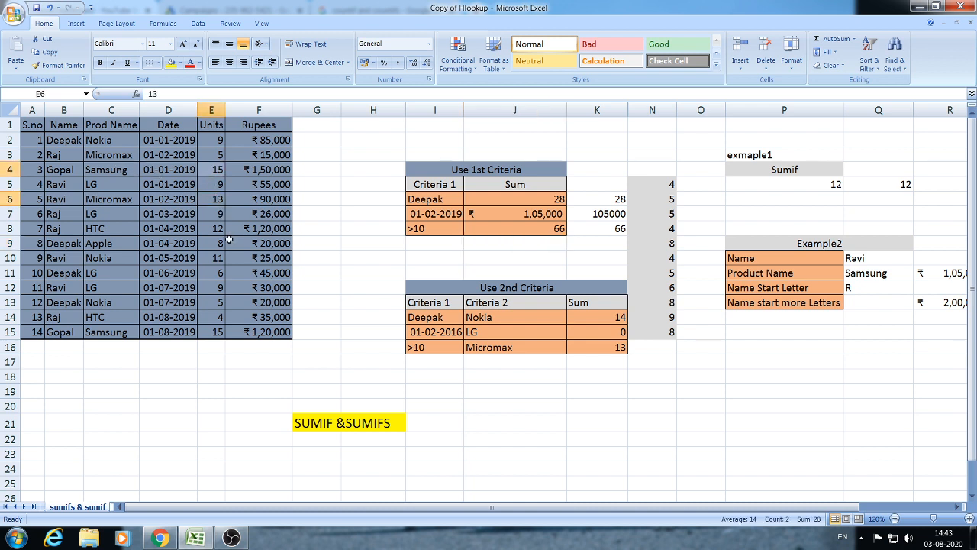
{"action": "left_click", "coordinate": [214, 229], "text": "ctrl"}
{"action": "left_click", "coordinate": [218, 257], "text": "ctrl"}
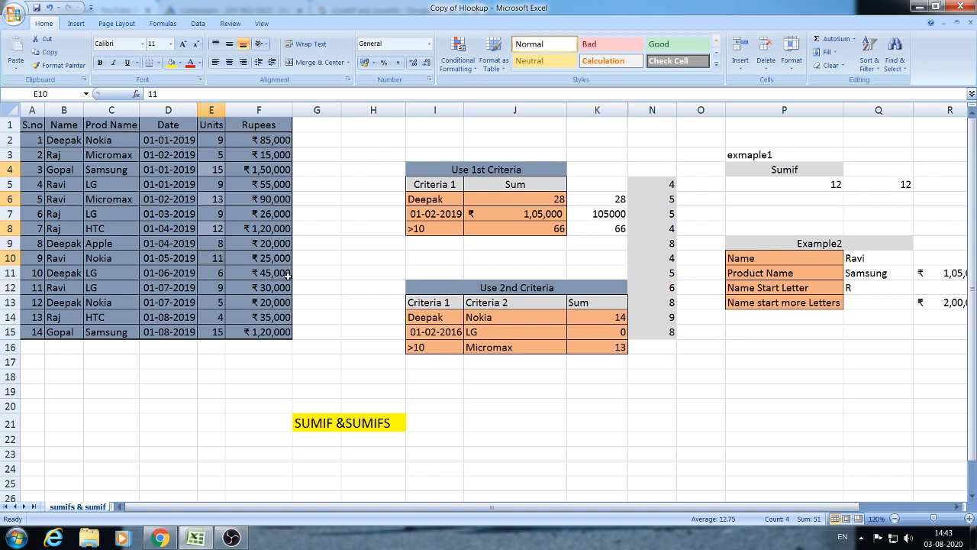
{"action": "left_click", "coordinate": [220, 330], "text": "ctrl"}
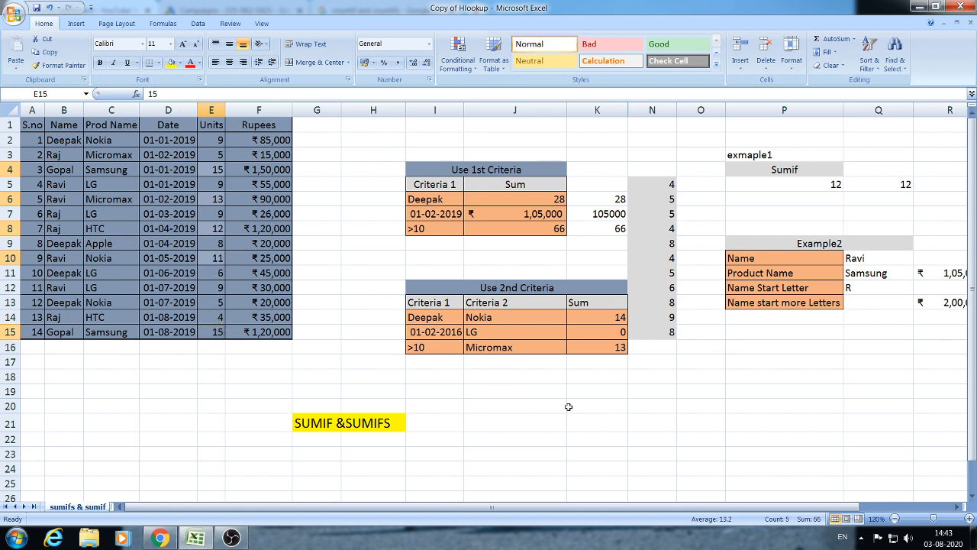
- Return to K8 and delete its SUMIF formula
{"action": "left_click", "coordinate": [603, 248]}
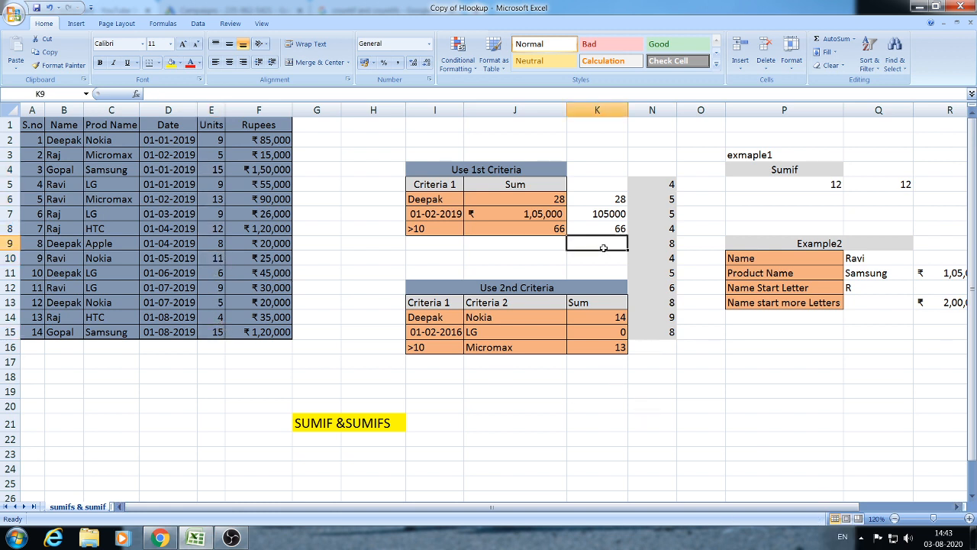
{"action": "left_click", "coordinate": [606, 233]}
{"action": "left_click", "coordinate": [604, 244]}
{"action": "left_click", "coordinate": [604, 228]}
{"action": "left_click", "coordinate": [601, 246]}
{"action": "key", "text": "Up"}
{"action": "key", "text": "Up"}
{"action": "key", "text": "Up"}
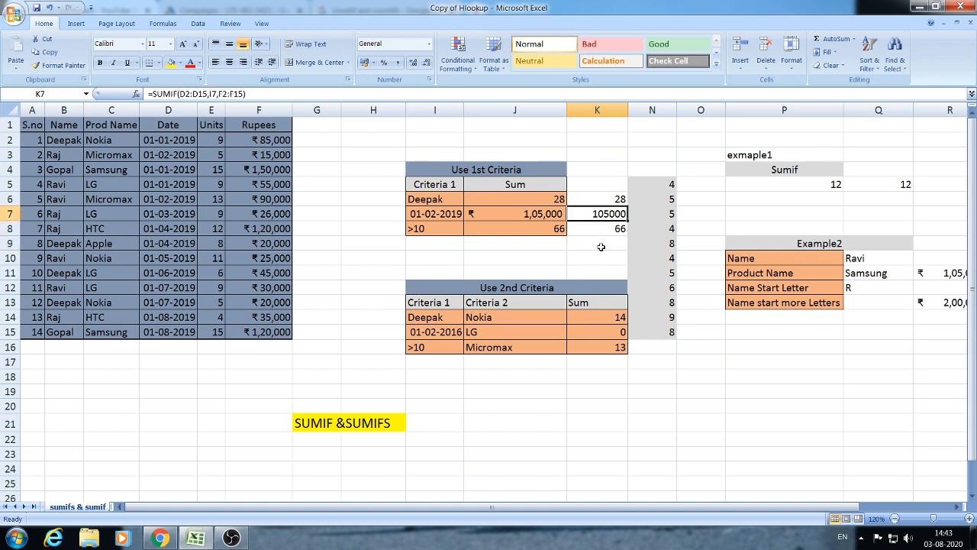
{"action": "key", "text": "Down"}
{"action": "key", "text": "Down"}
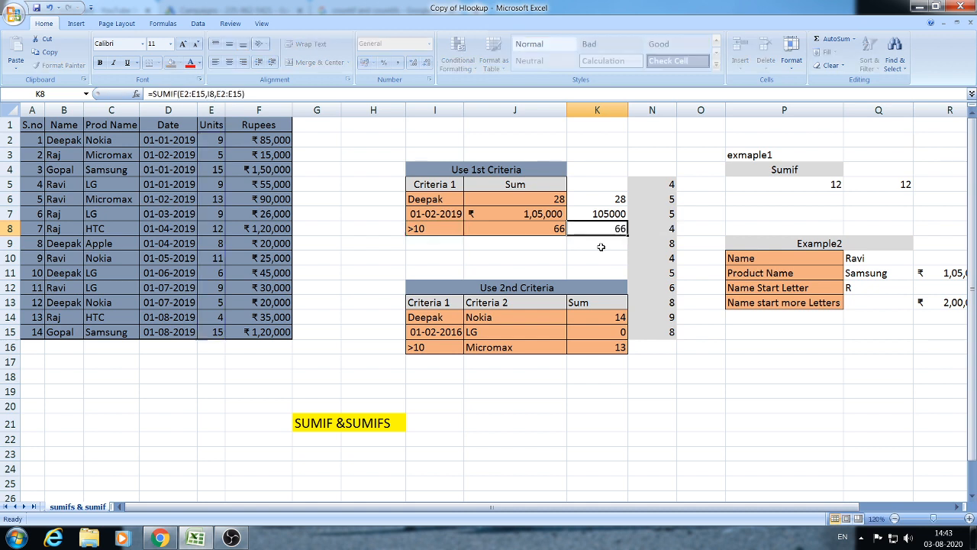
{"action": "key", "text": "Delete"}
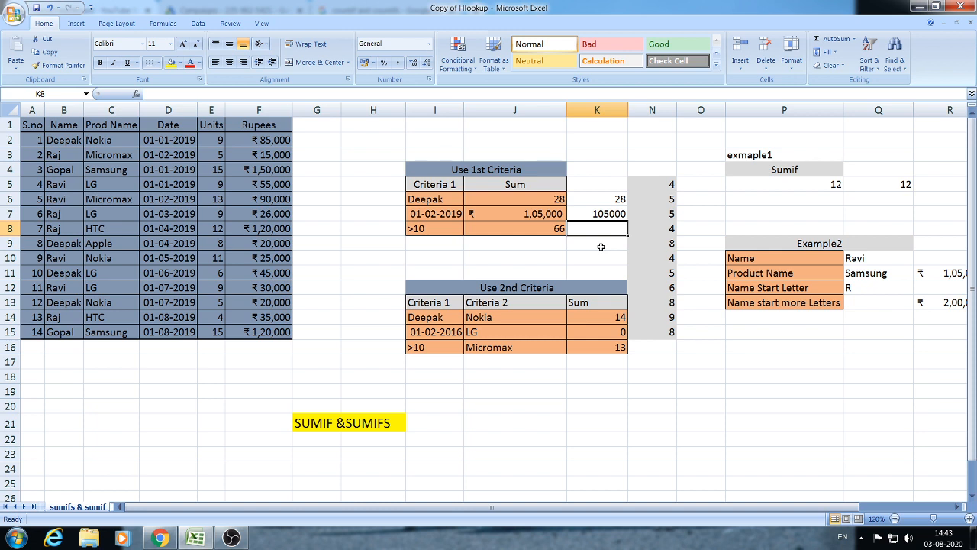
- Re-enter =SUMIF(E2:E15,I8,E2:E15) in K8 so it shows 66
{"action": "type", "text": "="}
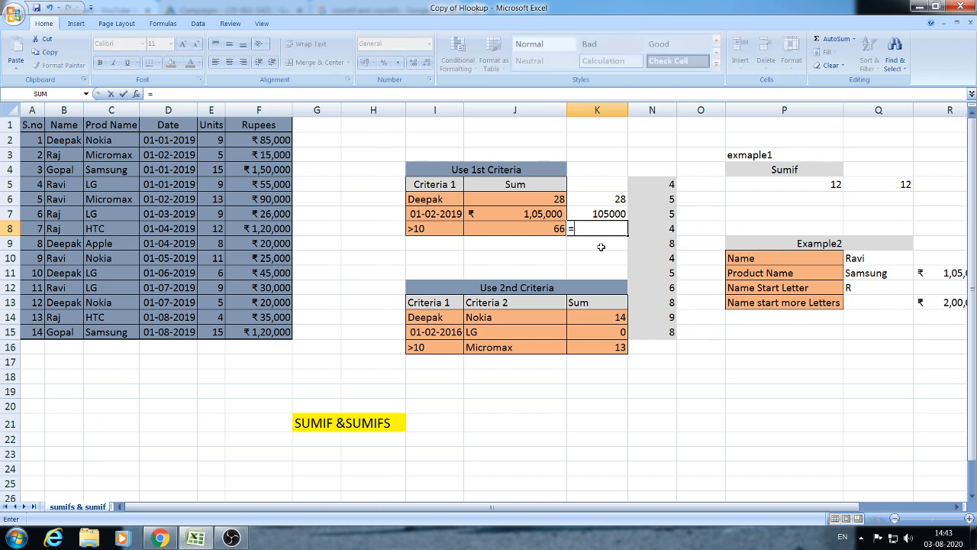
{"action": "type", "text": "SUMIF"}
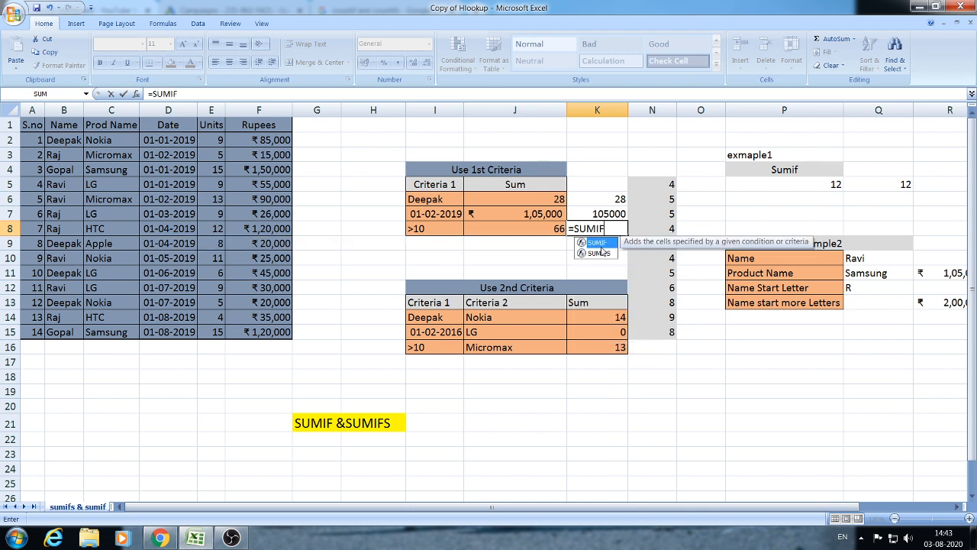
{"action": "type", "text": "("}
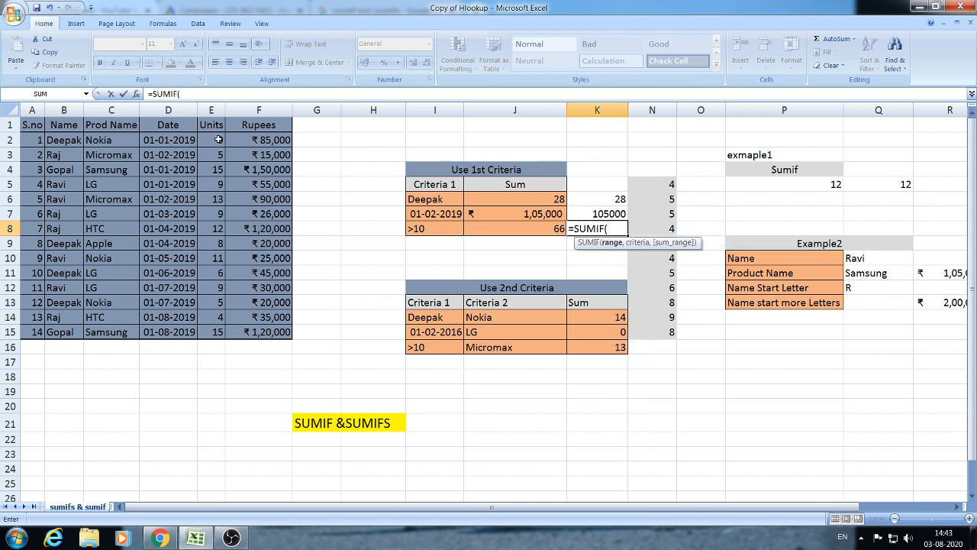
{"action": "left_click_drag", "start_coordinate": [217, 140], "coordinate": [219, 337]}
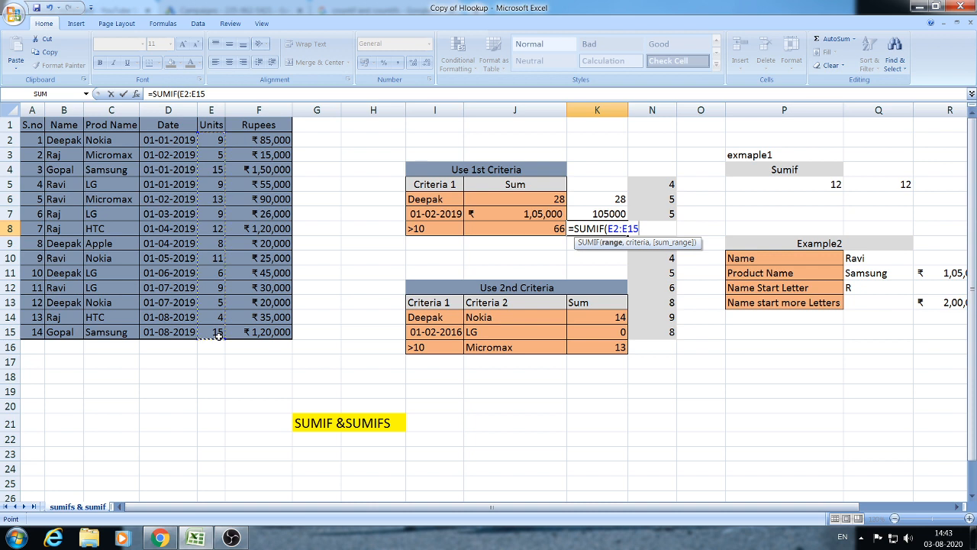
{"action": "type", "text": ","}
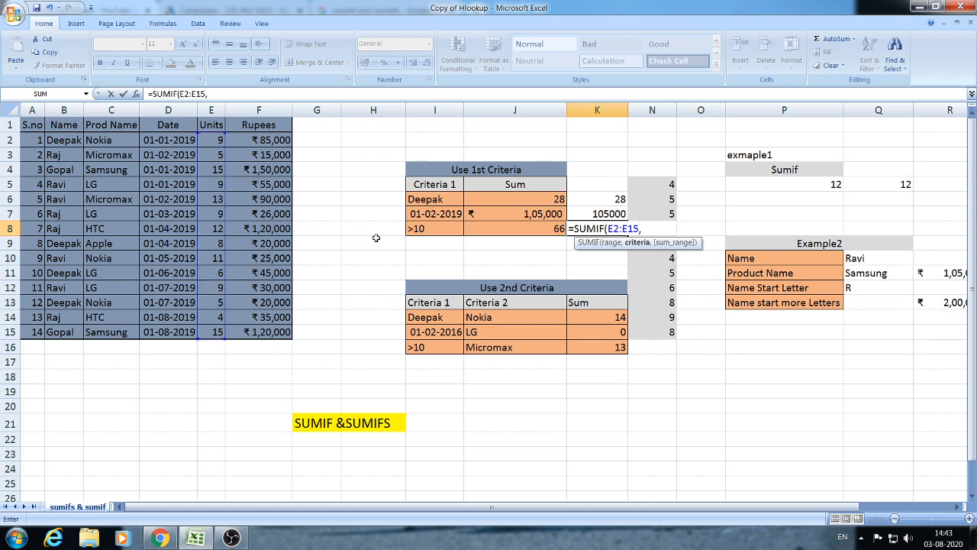
{"action": "left_click", "coordinate": [429, 228]}
{"action": "type", "text": ","}
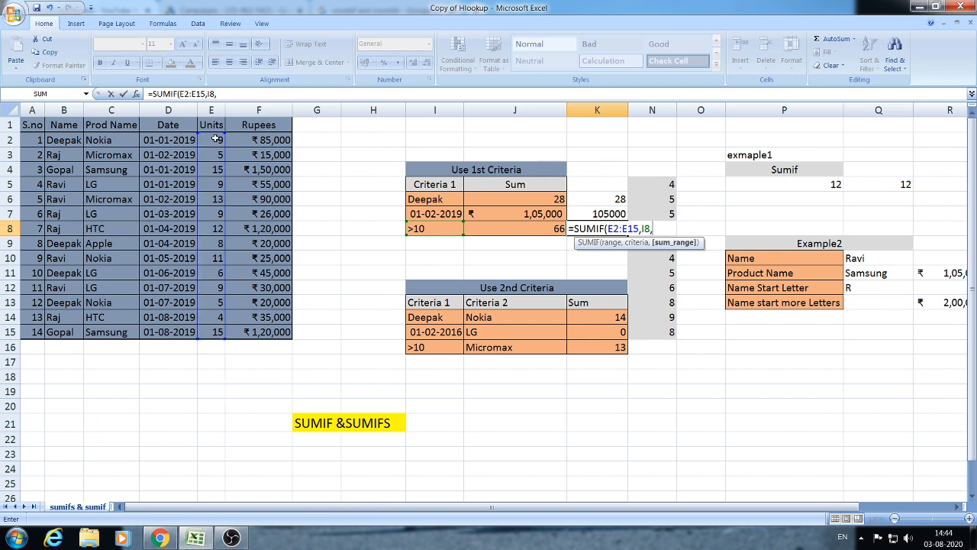
{"action": "left_click_drag", "start_coordinate": [215, 139], "coordinate": [214, 334]}
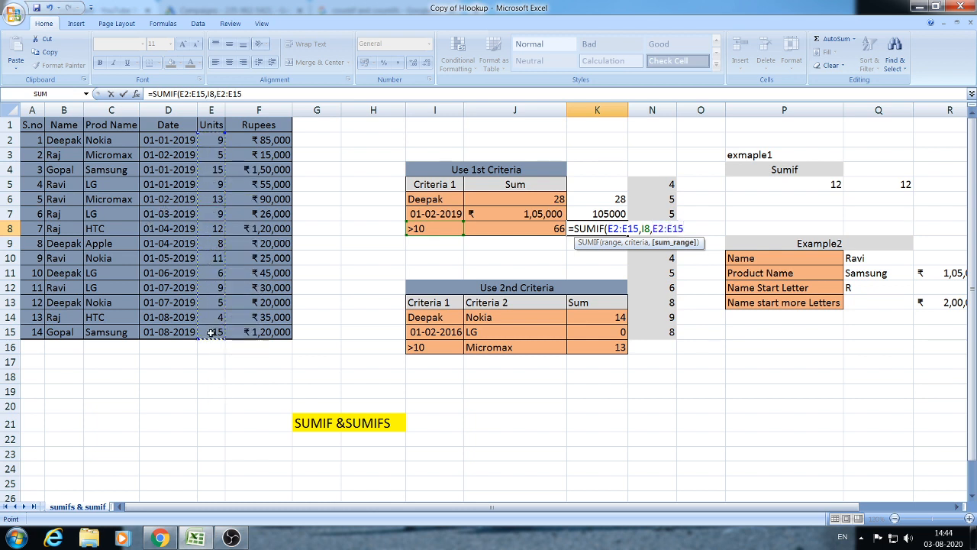
{"action": "key", "text": "Return"}
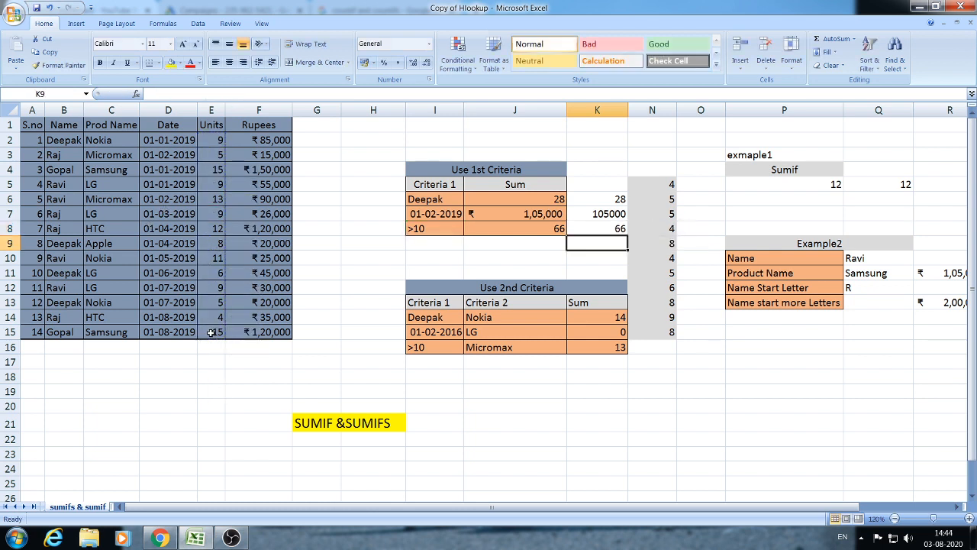
{"action": "left_click", "coordinate": [603, 233]}
{"action": "left_click", "coordinate": [592, 244]}
{"action": "left_click", "coordinate": [506, 245]}
{"action": "left_click", "coordinate": [583, 241]}
{"action": "left_click", "coordinate": [519, 244]}
{"action": "left_click_drag", "start_coordinate": [437, 246], "coordinate": [393, 245]}
{"action": "left_click_drag", "start_coordinate": [480, 255], "coordinate": [506, 245]}
{"action": "left_click", "coordinate": [527, 246]}
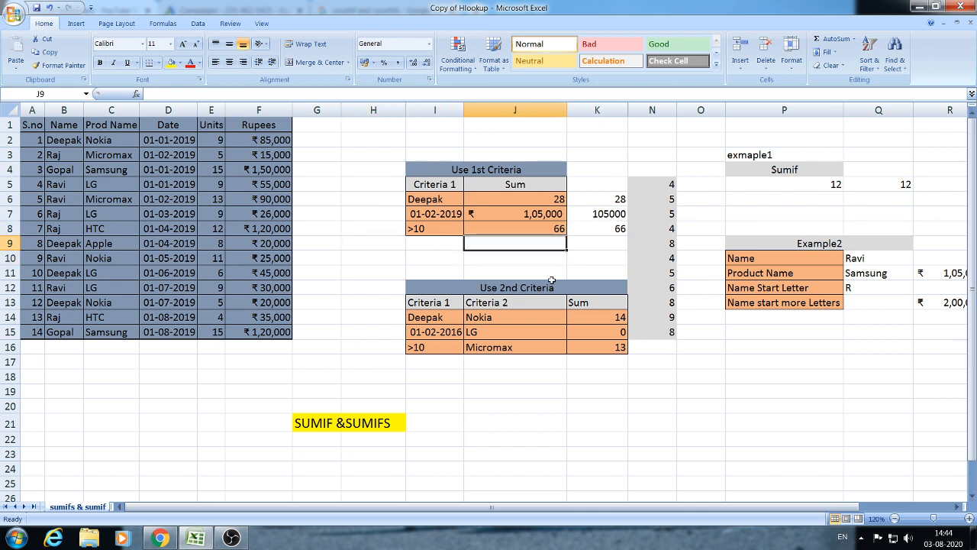
{"action": "left_click_drag", "start_coordinate": [719, 508], "coordinate": [750, 511]}
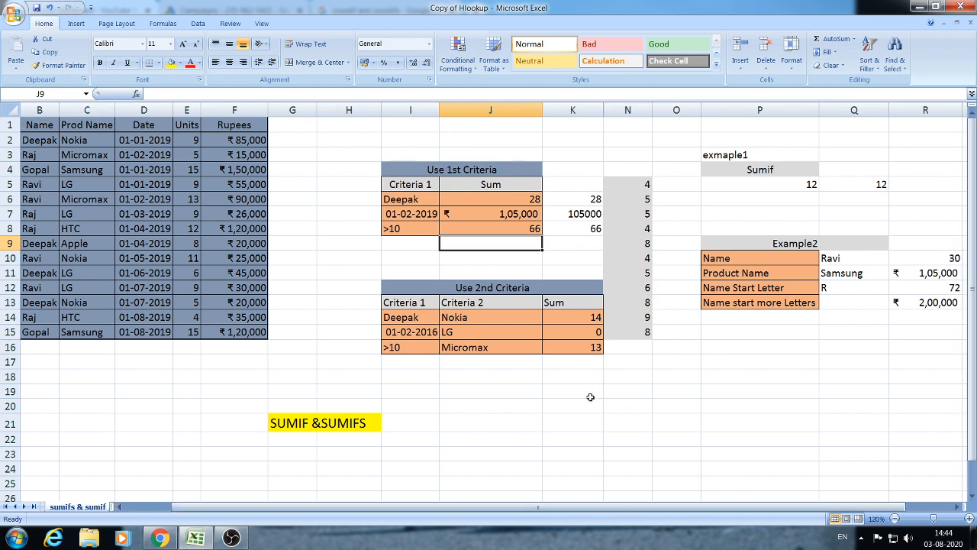
{"action": "left_click", "coordinate": [705, 350]}
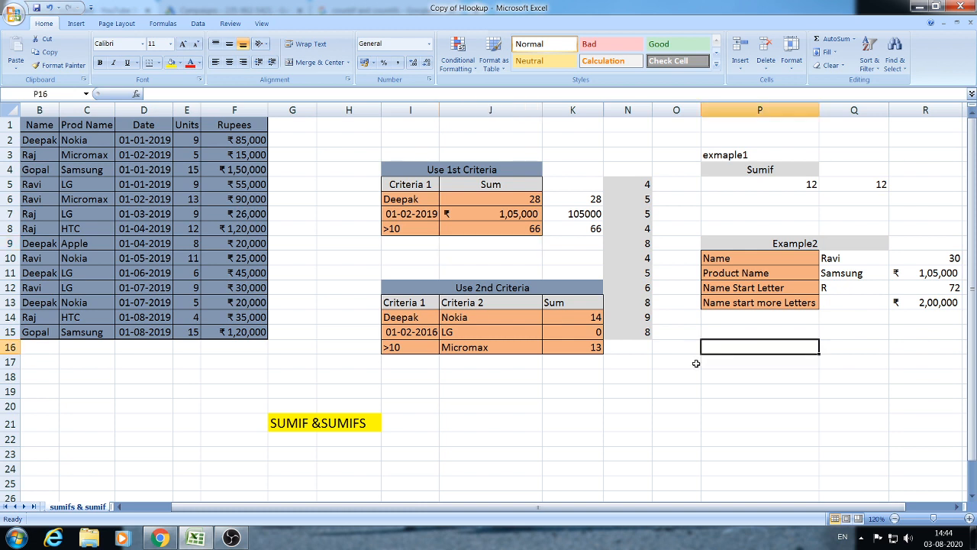
{"action": "left_click", "coordinate": [663, 372]}
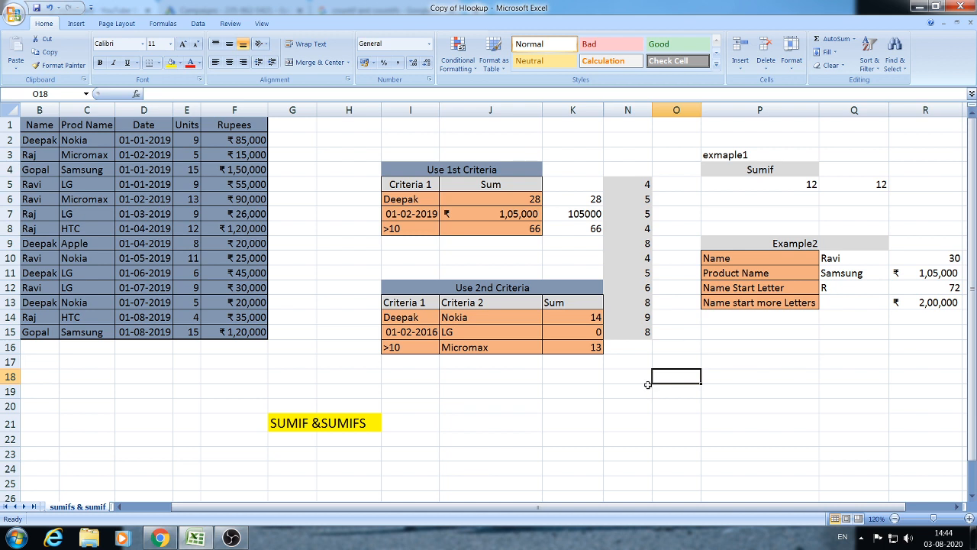
{"action": "left_click_drag", "start_coordinate": [545, 396], "coordinate": [496, 393]}
{"action": "left_click", "coordinate": [409, 389]}
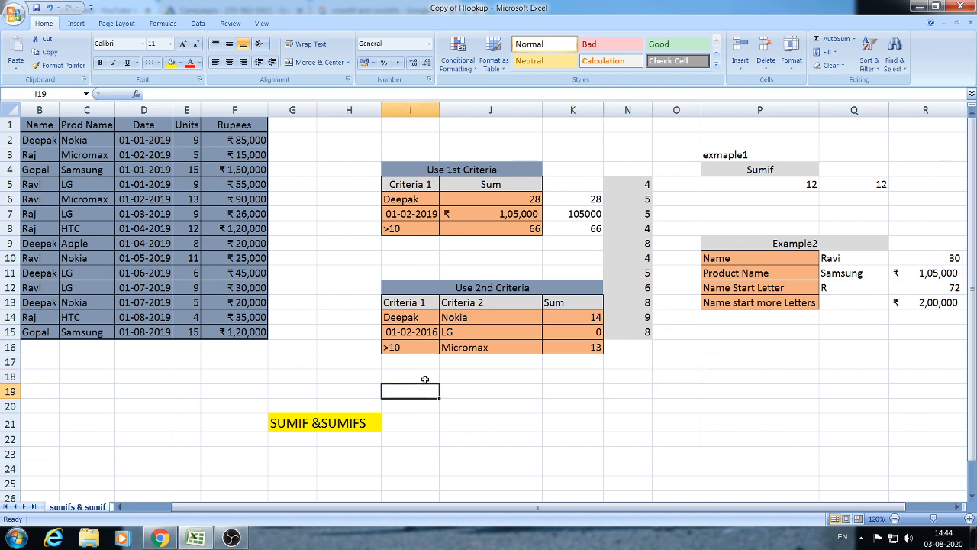
{"action": "left_click", "coordinate": [425, 380]}
{"action": "left_click", "coordinate": [489, 378]}
{"action": "left_click", "coordinate": [421, 378]}
{"action": "left_click", "coordinate": [504, 378]}
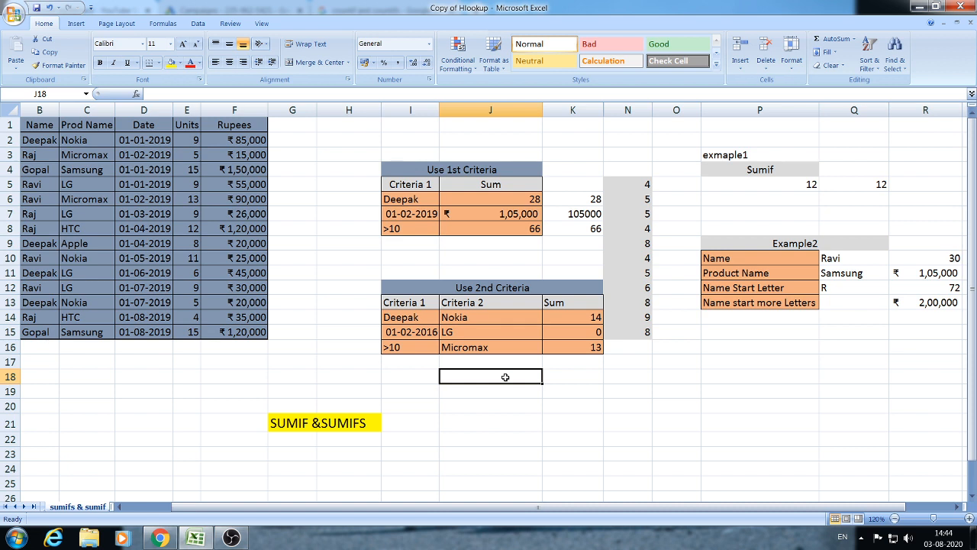
{"action": "key", "text": "Up"}
{"action": "key", "text": "Up"}
{"action": "key", "text": "Up"}
{"action": "key", "text": "Up"}
{"action": "key", "text": "Up"}
{"action": "key", "text": "Up"}
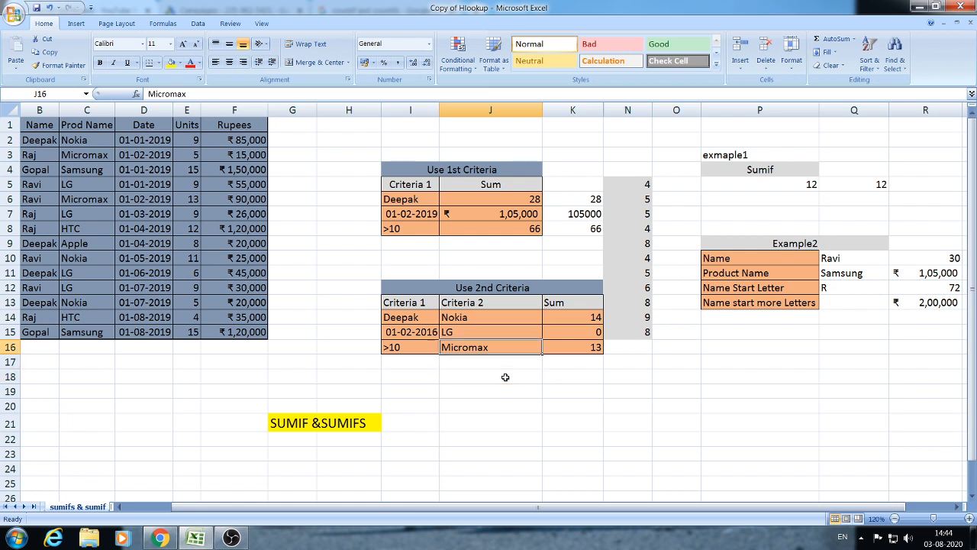
{"action": "key", "text": "Up"}
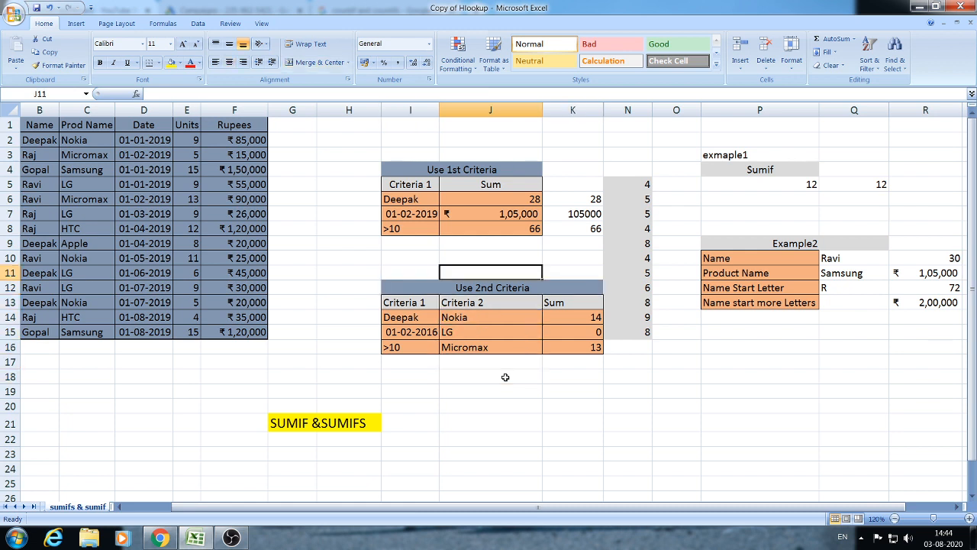
{"action": "key", "text": "Up"}
{"action": "key", "text": "Down"}
{"action": "key", "text": "Left"}
{"action": "key", "text": "Down"}
{"action": "key", "text": "Down"}
{"action": "key", "text": "Left"}
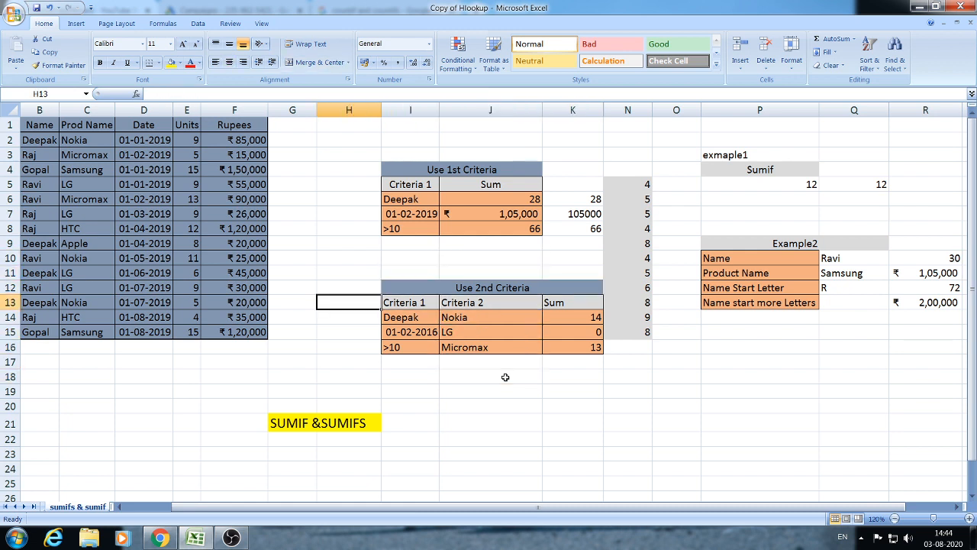
{"action": "key", "text": "Right"}
{"action": "key", "text": "Down"}
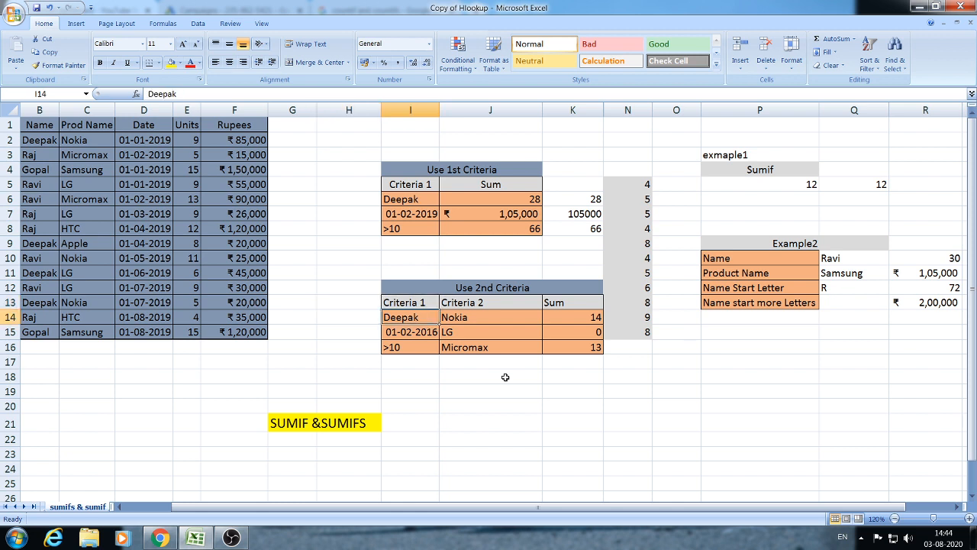
{"action": "key", "text": "Right"}
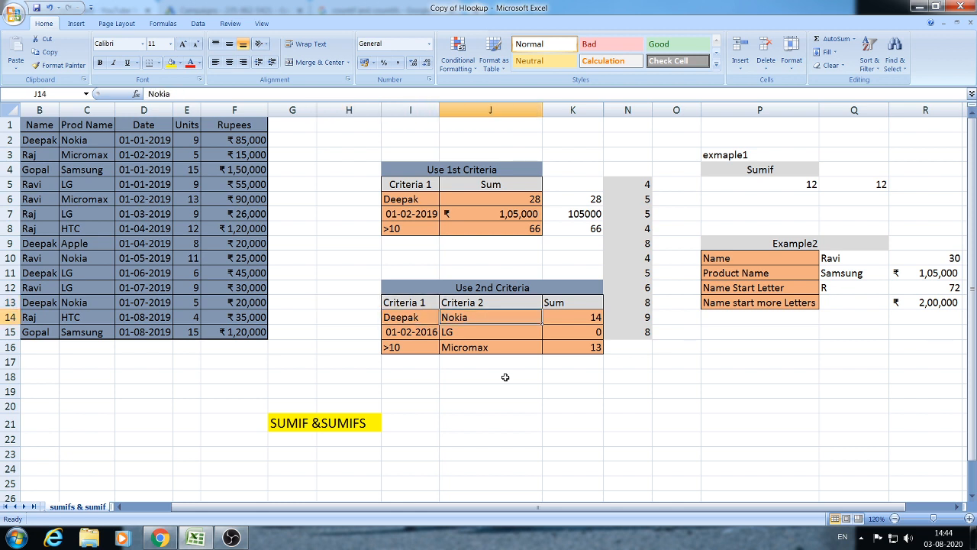
{"action": "key", "text": "Left"}
{"action": "key", "text": "Left"}
{"action": "key", "text": "Right"}
{"action": "key", "text": "Left"}
{"action": "key", "text": "Left"}
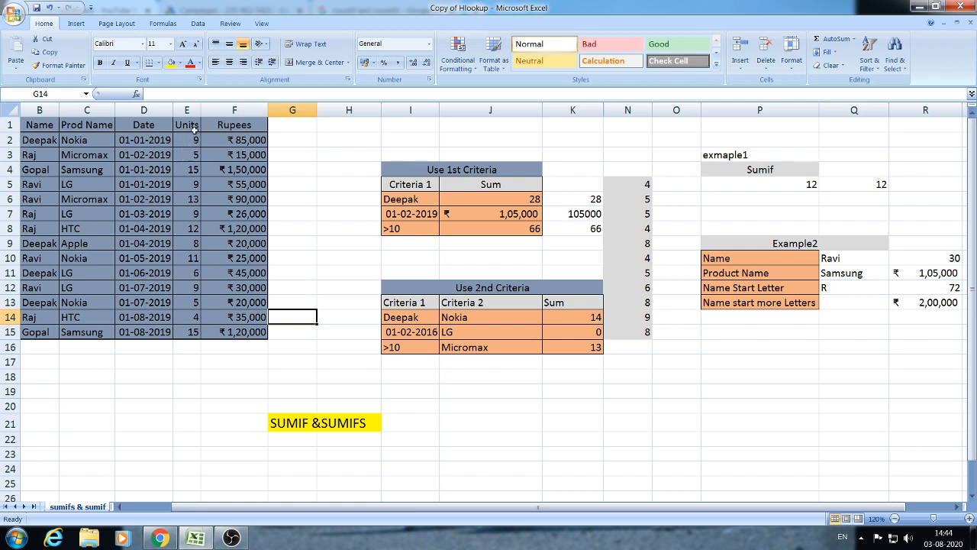
{"action": "left_click", "coordinate": [44, 142]}
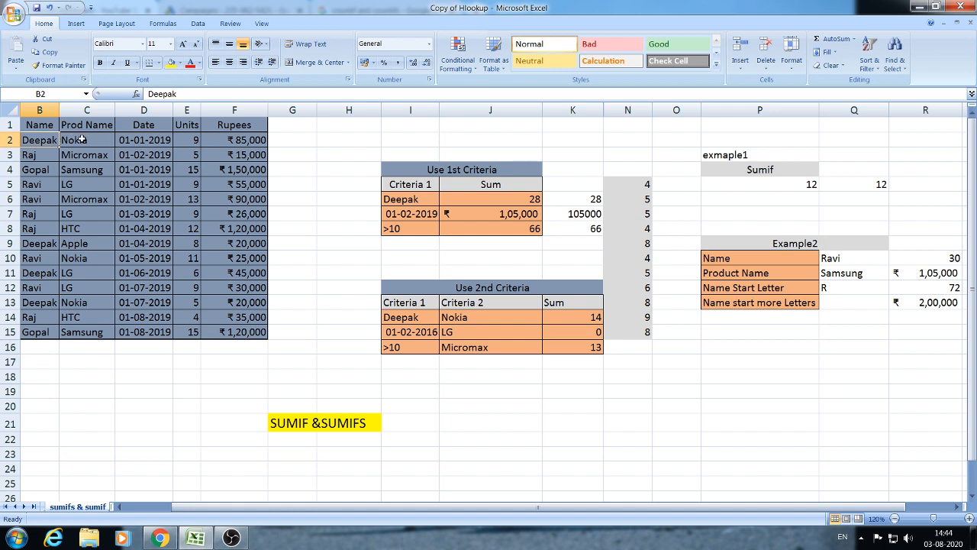
{"action": "left_click", "coordinate": [81, 139]}
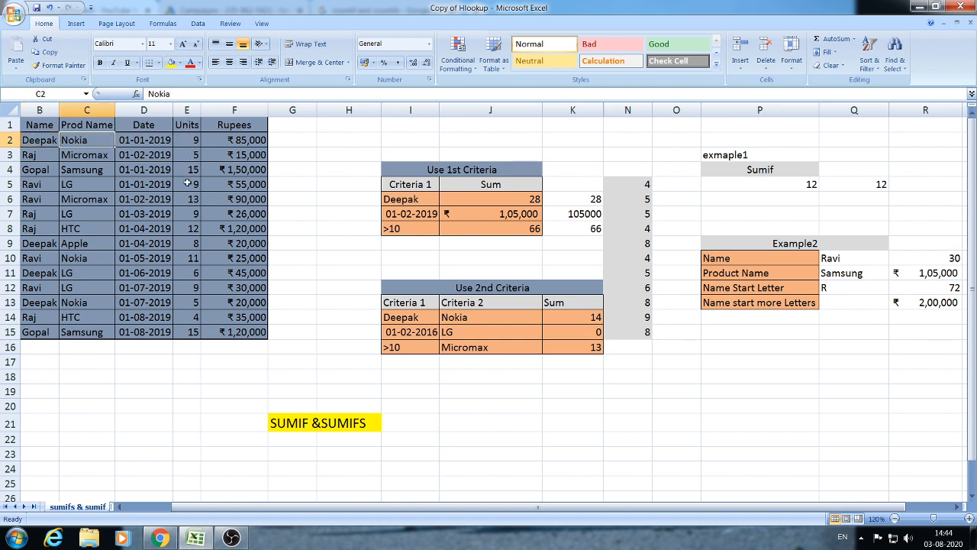
{"action": "left_click", "coordinate": [484, 379]}
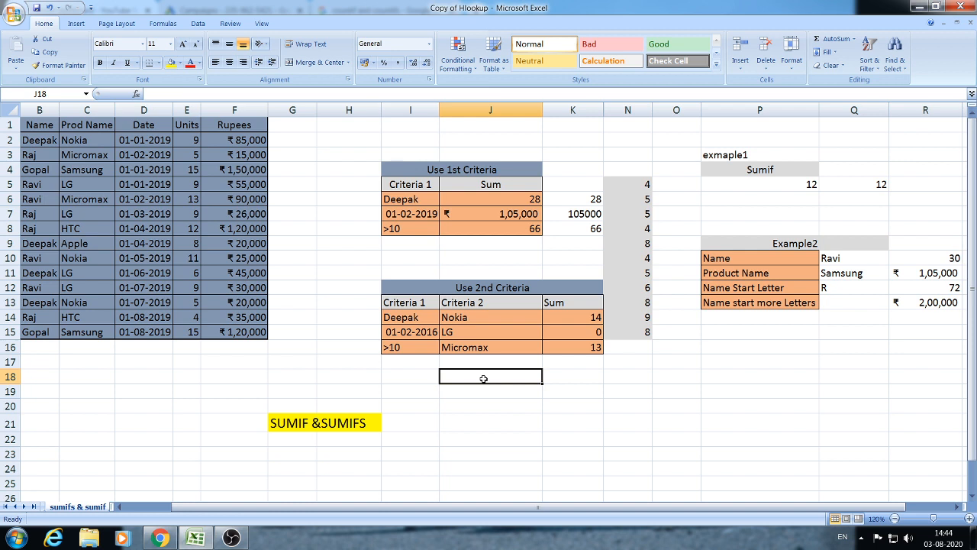
- Enter =SUMIFS(E2:E15,B2:B15,I14,C2:C15,J14) in J18 for Deepak with Nokia, giving 14
{"action": "type", "text": "=SUMI"}
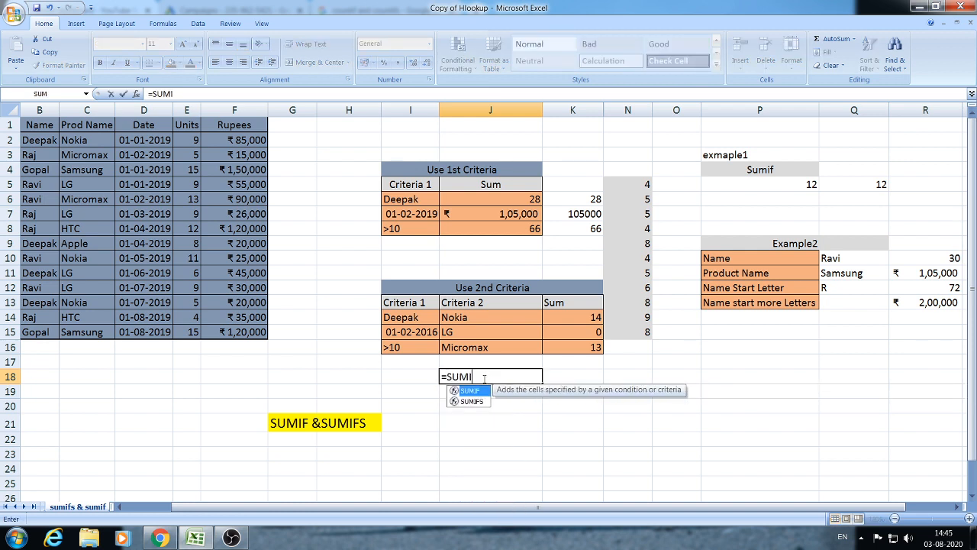
{"action": "type", "text": "FS("}
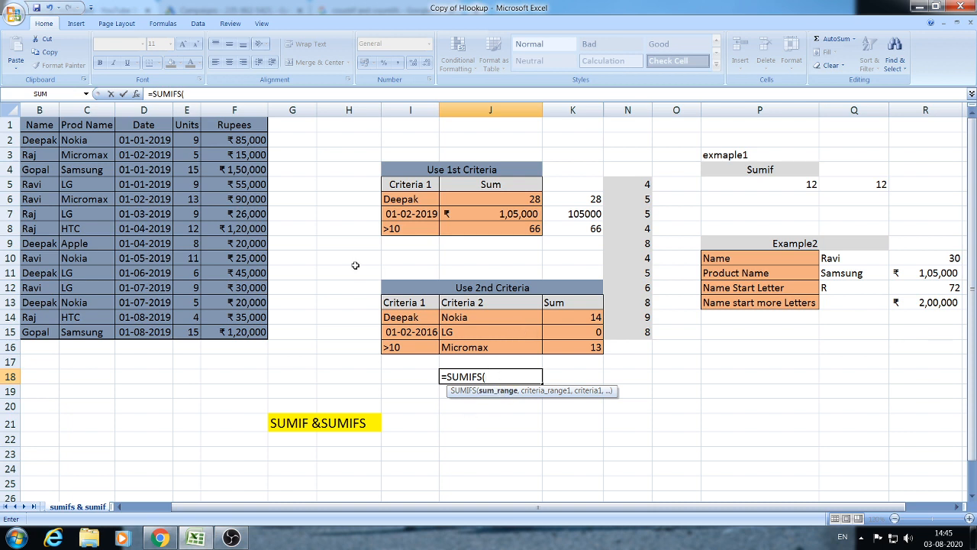
{"action": "left_click_drag", "start_coordinate": [191, 138], "coordinate": [184, 331]}
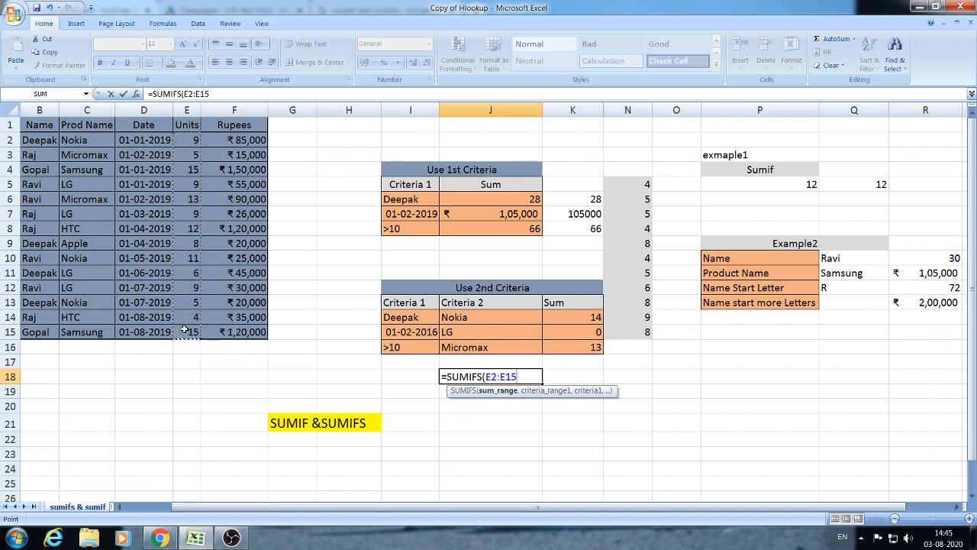
{"action": "type", "text": ","}
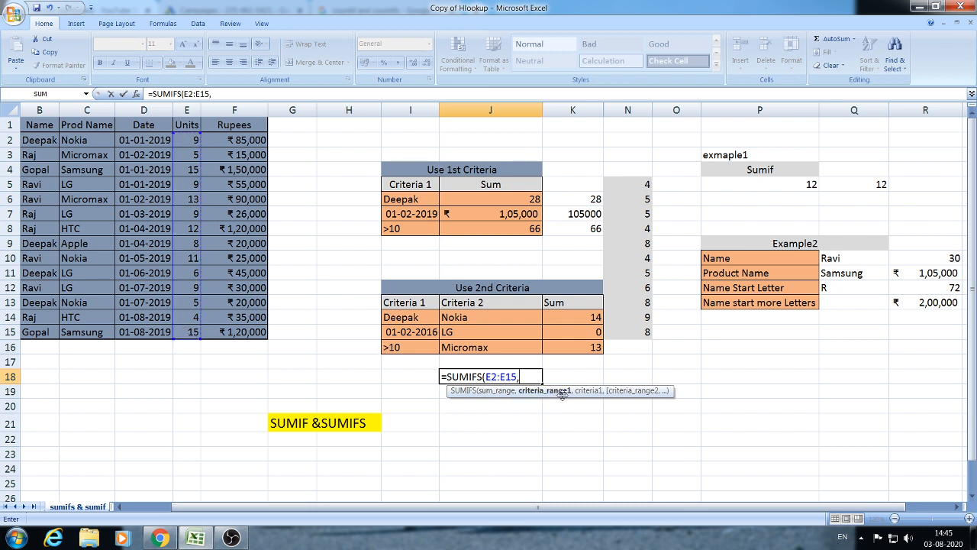
{"action": "left_click_drag", "start_coordinate": [41, 134], "coordinate": [34, 336]}
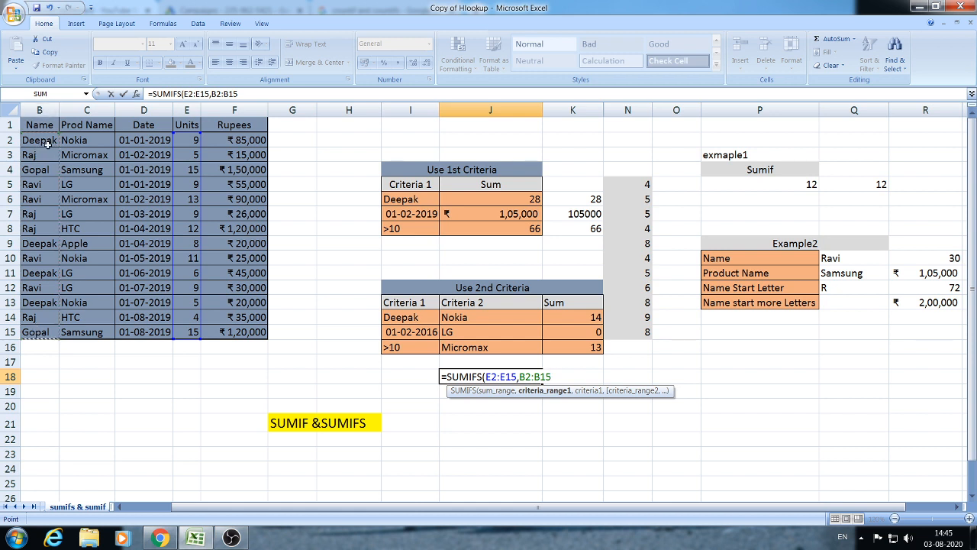
{"action": "type", "text": ","}
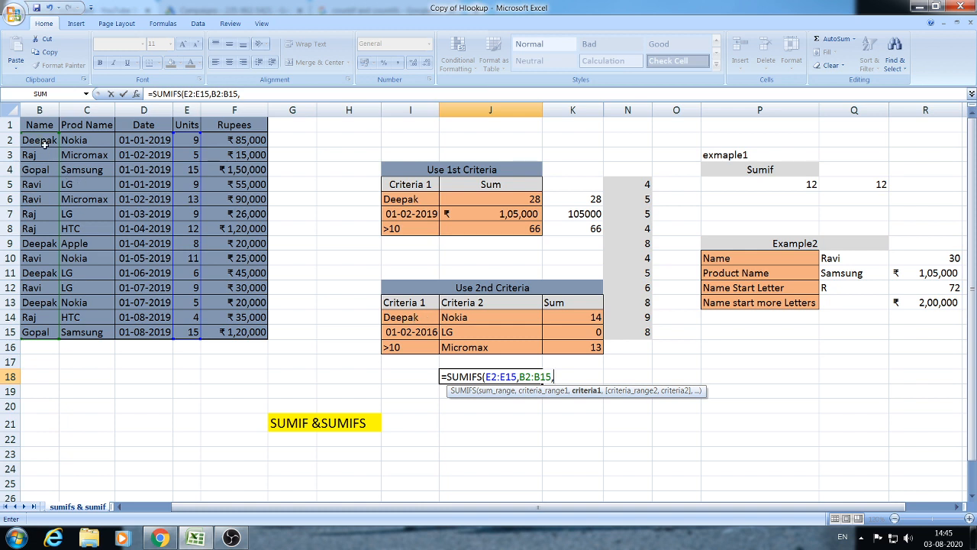
{"action": "left_click", "coordinate": [400, 317]}
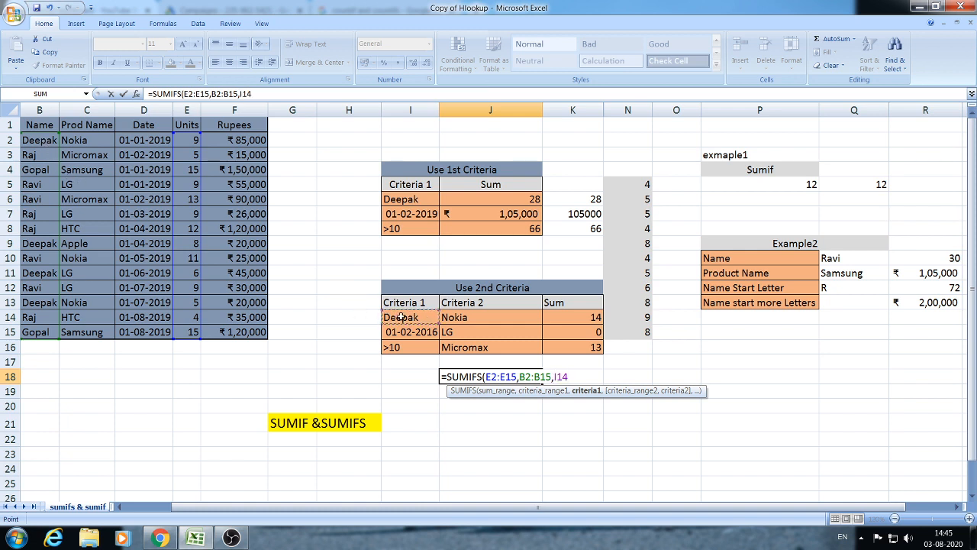
{"action": "type", "text": ","}
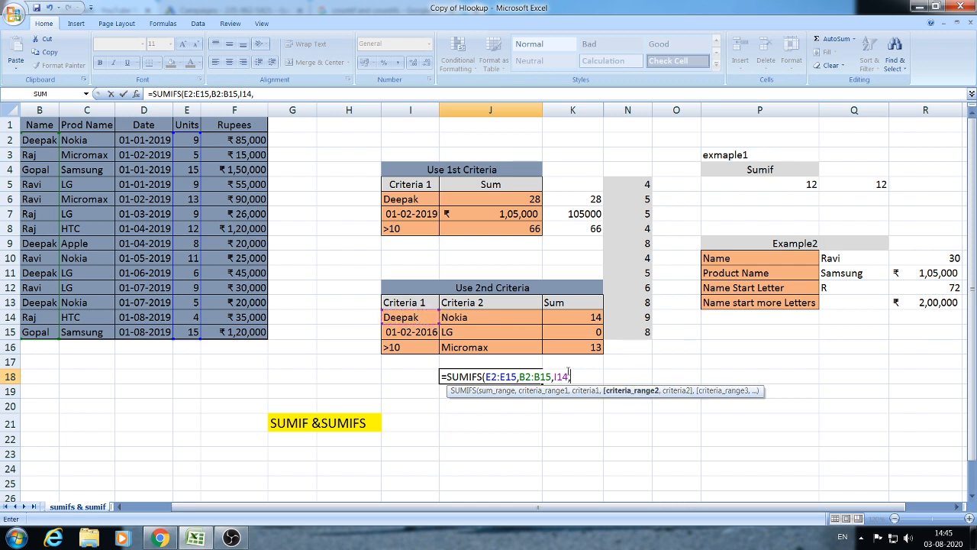
{"action": "left_click_drag", "start_coordinate": [90, 135], "coordinate": [94, 333]}
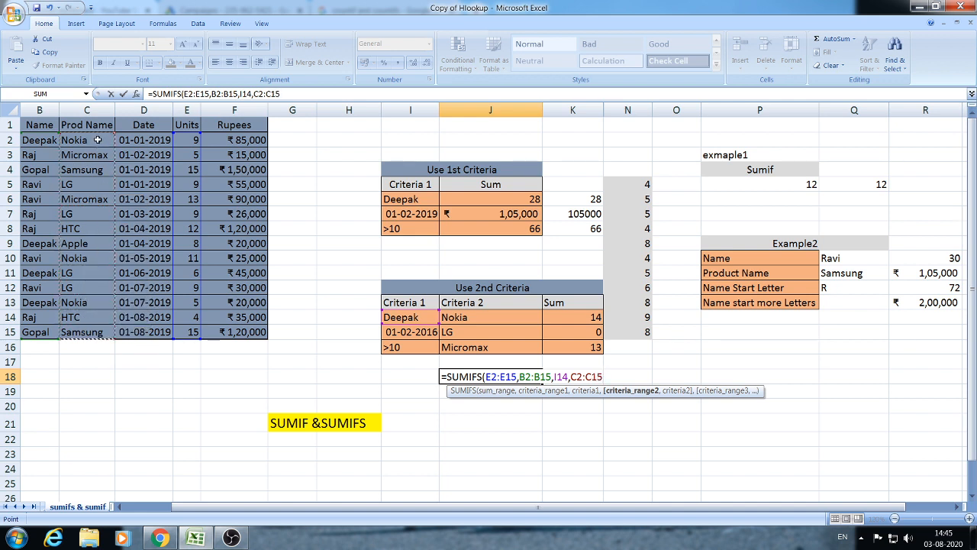
{"action": "type", "text": ","}
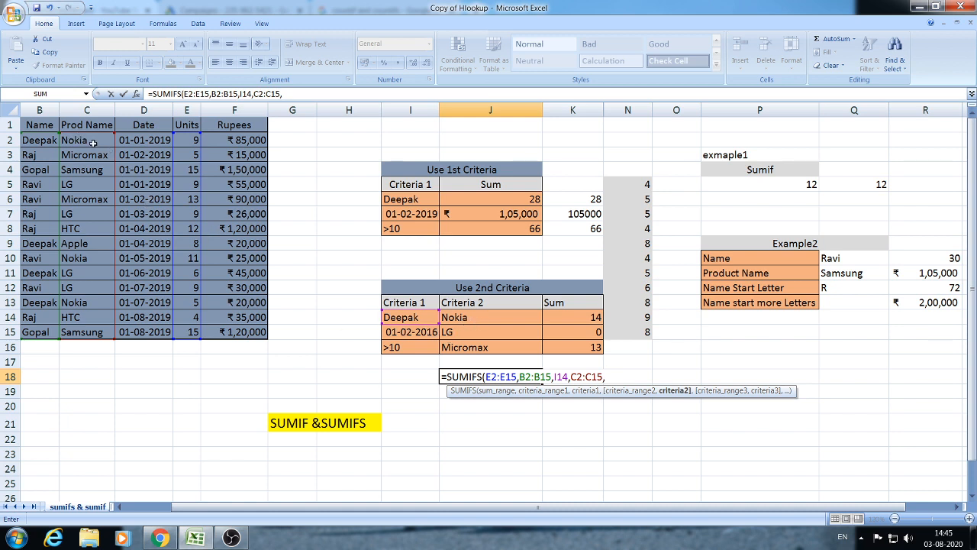
{"action": "left_click", "coordinate": [465, 317]}
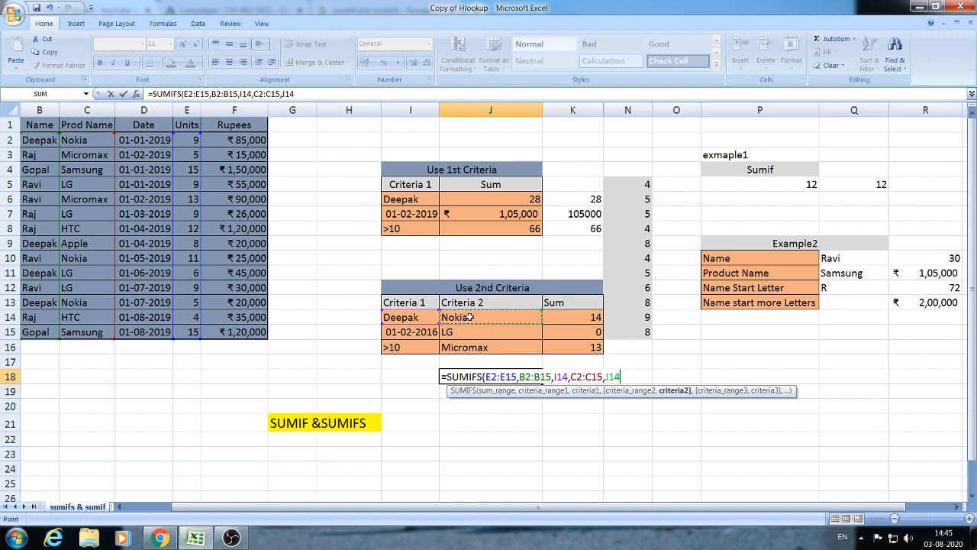
{"action": "type", "text": ")"}
{"action": "key", "text": "Return"}
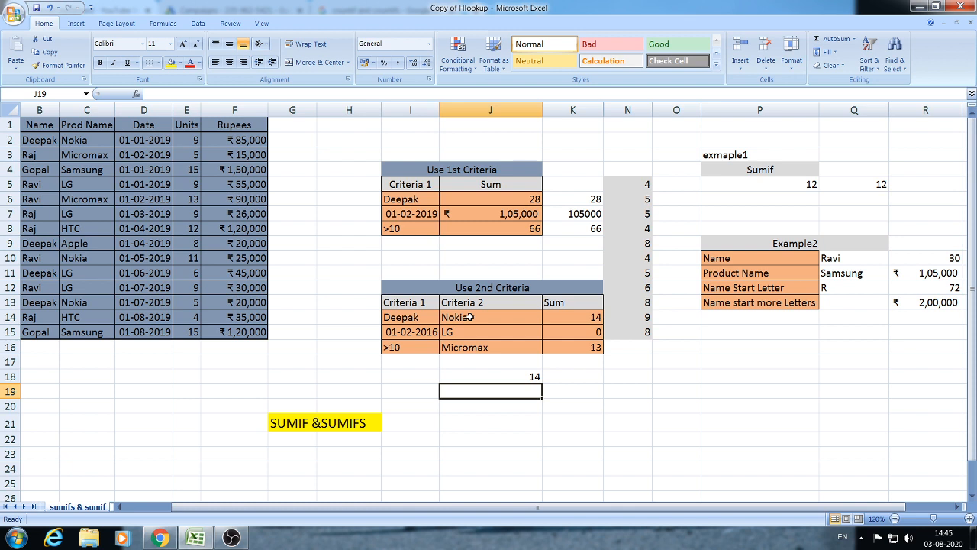
- Check J18 by selecting the units in E2 and E13, which total 14
{"action": "left_click", "coordinate": [504, 378]}
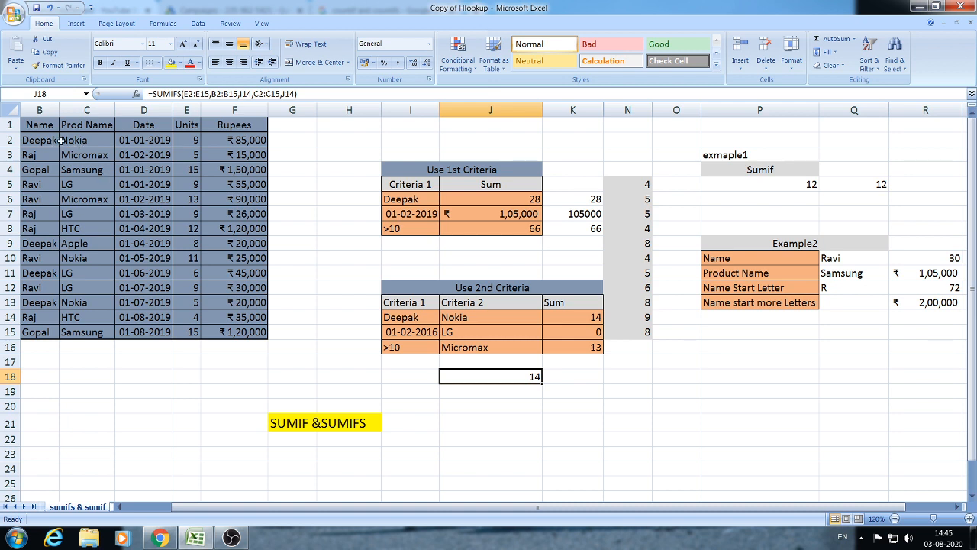
{"action": "left_click", "coordinate": [191, 141]}
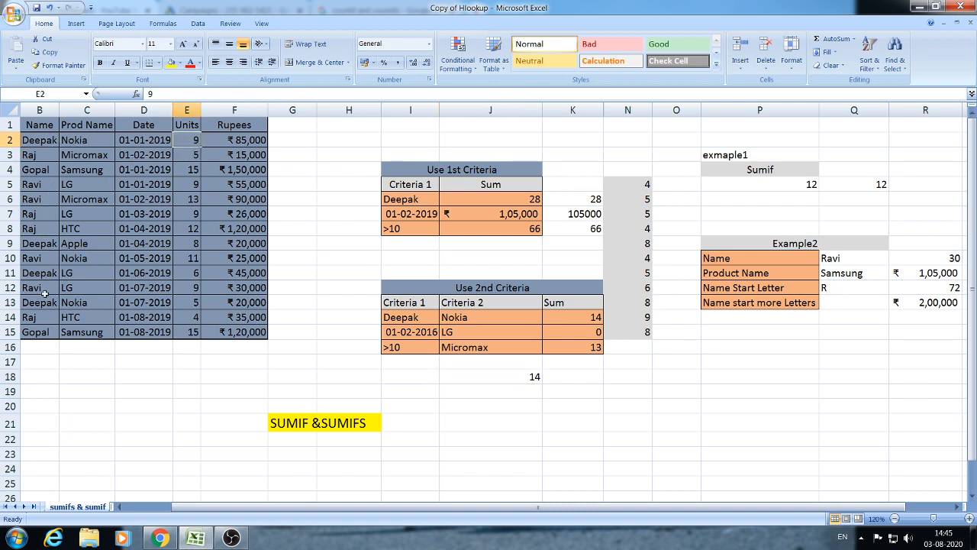
{"action": "left_click", "coordinate": [191, 303], "text": "ctrl"}
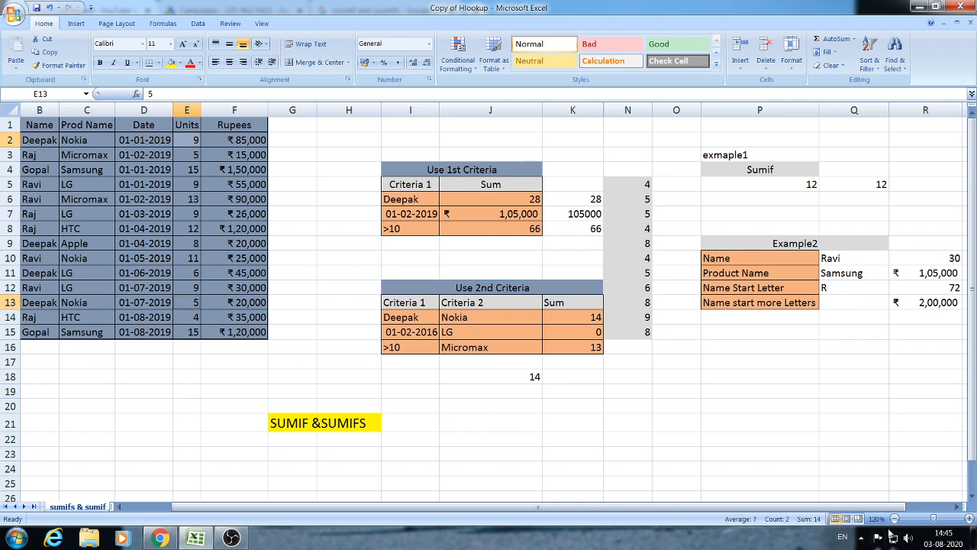
{"action": "left_click", "coordinate": [556, 406]}
{"action": "left_click", "coordinate": [520, 365]}
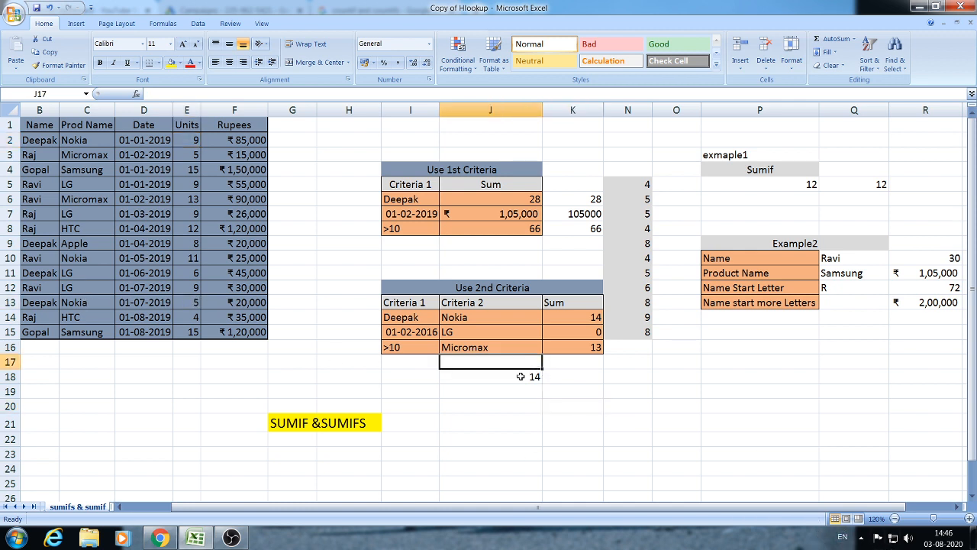
{"action": "left_click", "coordinate": [521, 376]}
{"action": "left_click", "coordinate": [556, 377]}
{"action": "left_click", "coordinate": [530, 378]}
{"action": "left_click", "coordinate": [533, 387]}
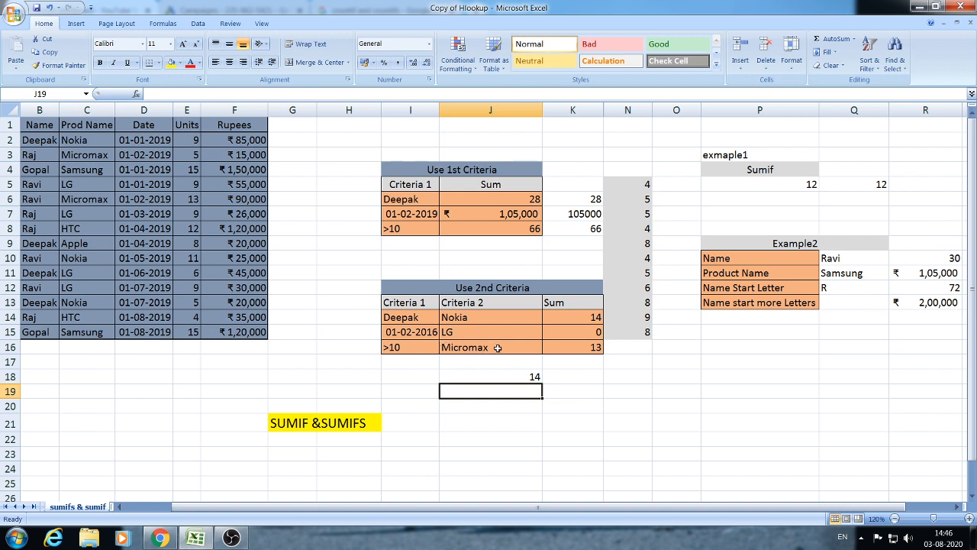
- Edit the criteria date in I15 to read 01-02-2019
{"action": "left_click", "coordinate": [431, 333]}
{"action": "left_click", "coordinate": [227, 90]}
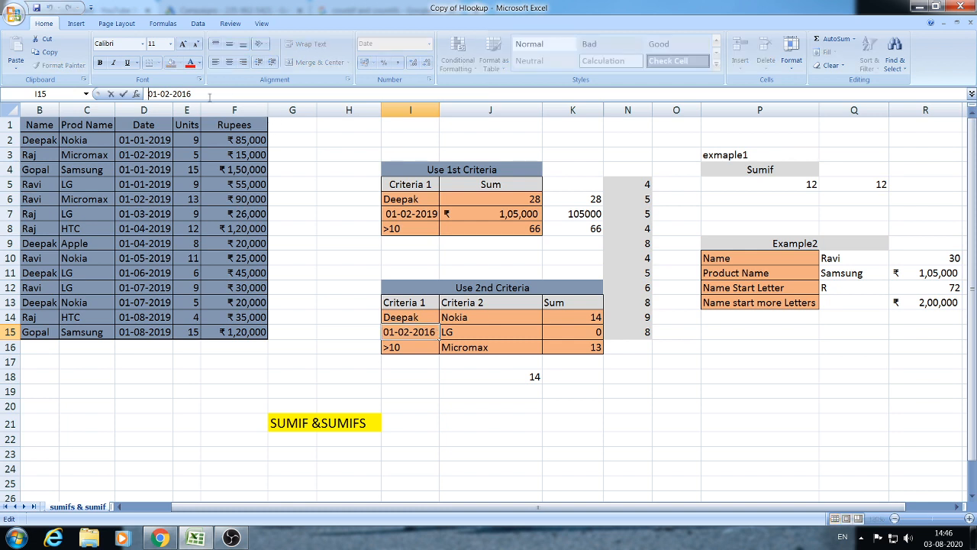
{"action": "key", "text": "BackSpace"}
{"action": "key", "text": "Return"}
{"action": "left_click", "coordinate": [411, 391]}
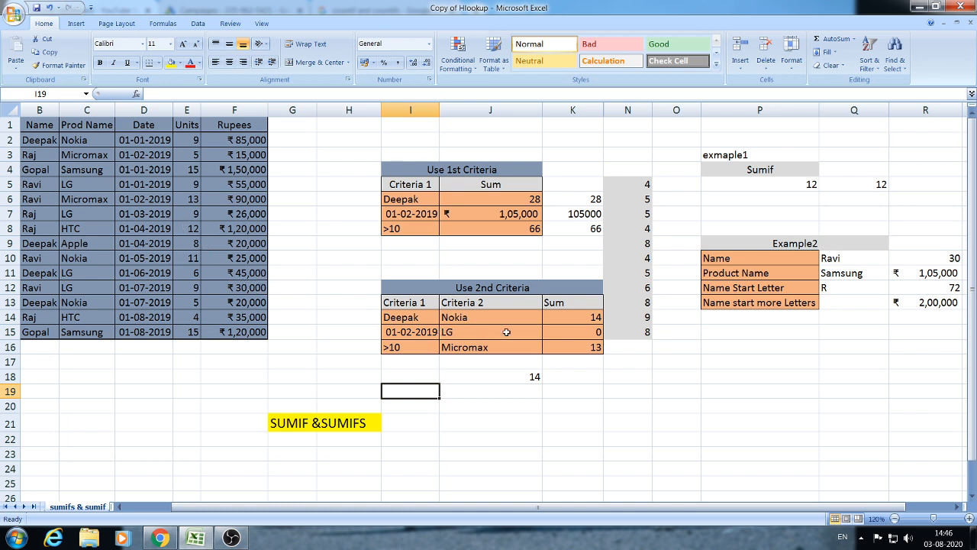
{"action": "left_click", "coordinate": [491, 381]}
{"action": "left_click", "coordinate": [495, 394]}
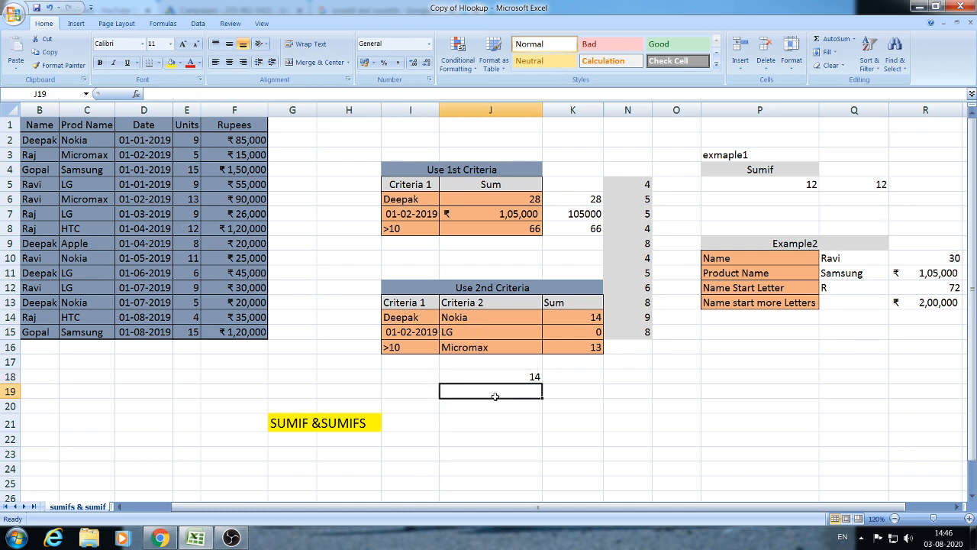
- Start a SUMIFS in J19 summing E2:E15 where D2:D15 matches I15, adding product range C2:C15
{"action": "type", "text": "=SUMIF"}
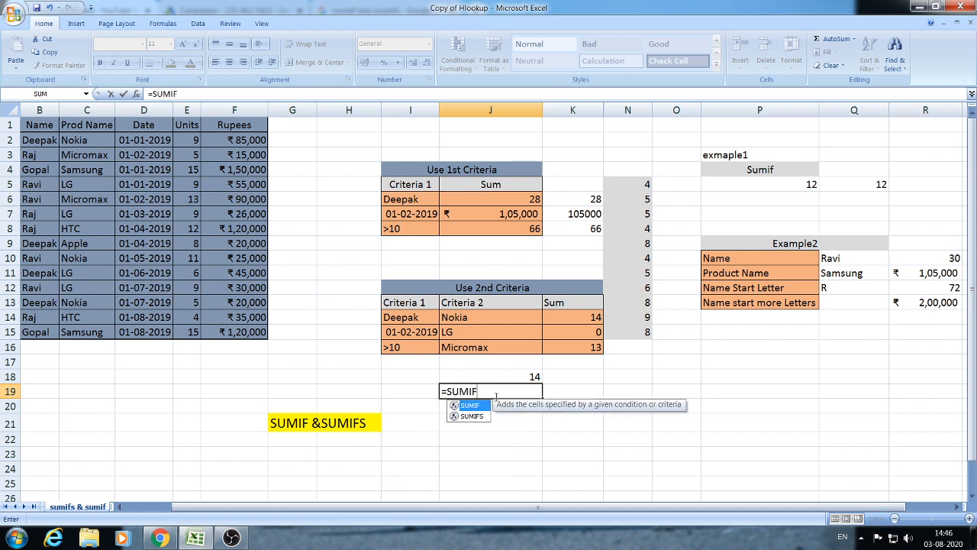
{"action": "type", "text": "S("}
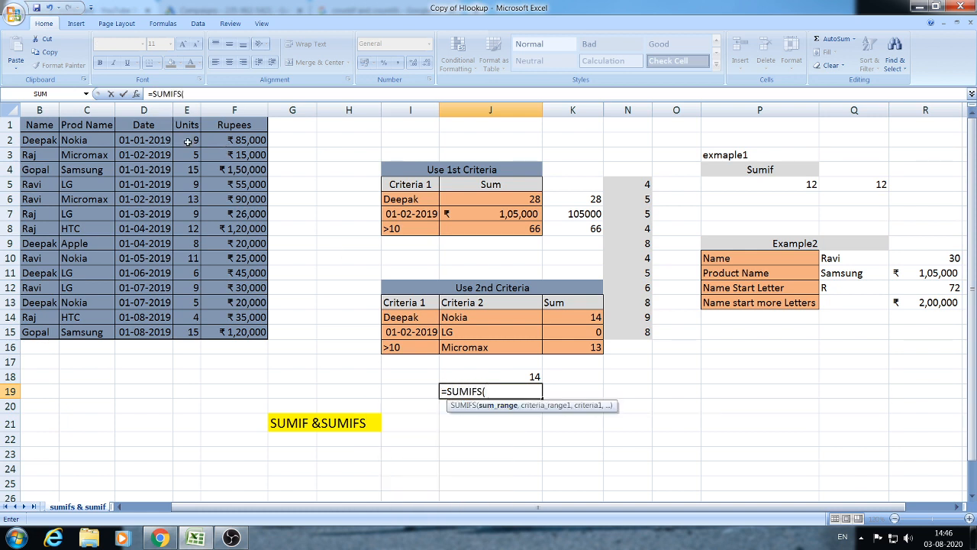
{"action": "left_click_drag", "start_coordinate": [187, 141], "coordinate": [193, 332]}
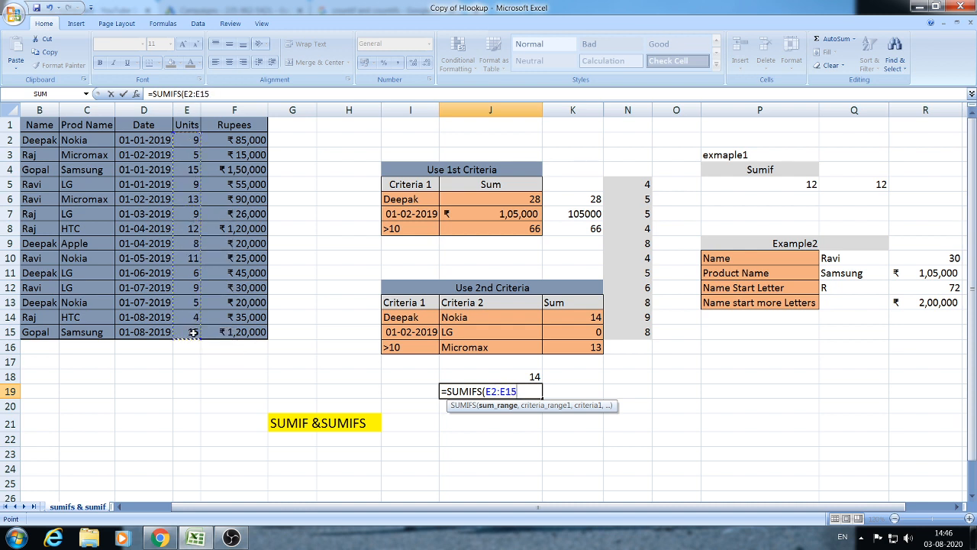
{"action": "type", "text": ","}
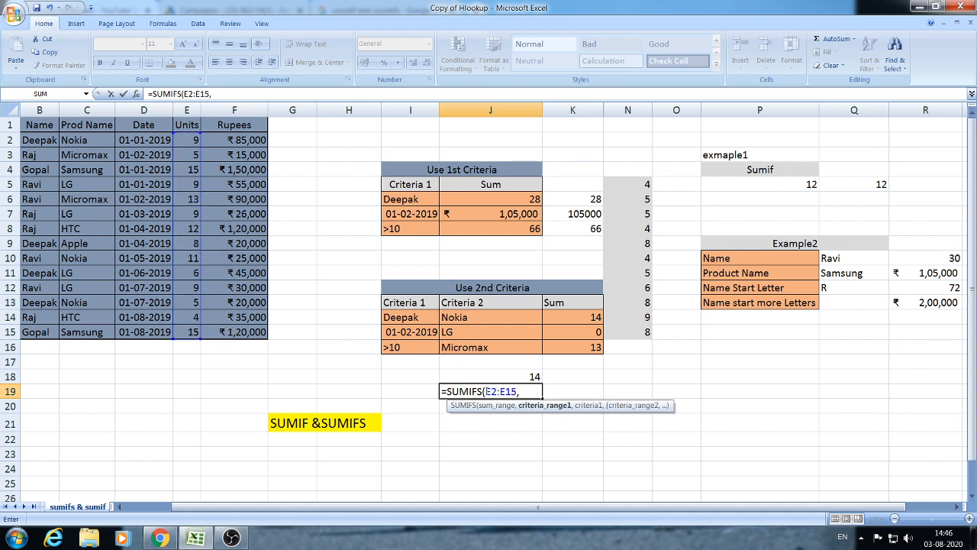
{"action": "left_click_drag", "start_coordinate": [134, 139], "coordinate": [138, 337]}
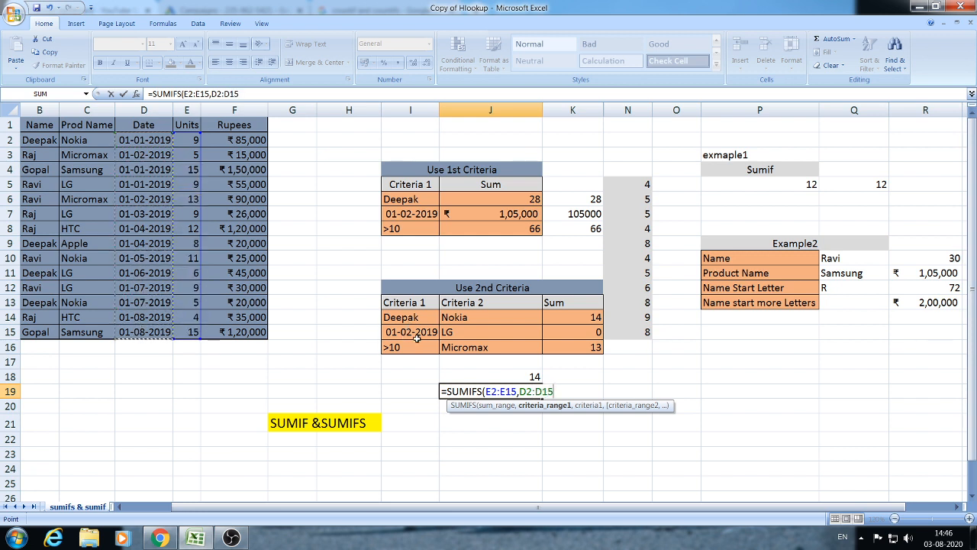
{"action": "type", "text": ","}
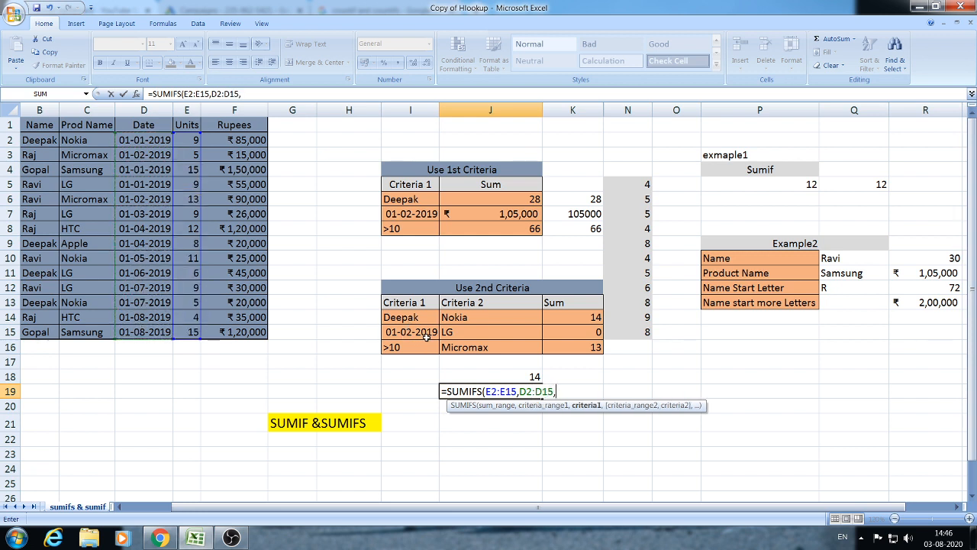
{"action": "left_click", "coordinate": [421, 333]}
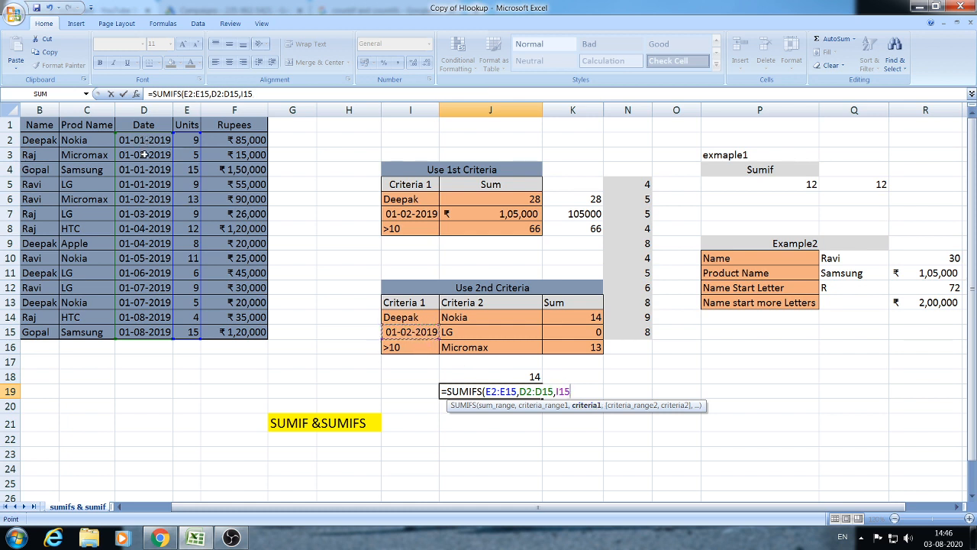
{"action": "type", "text": ","}
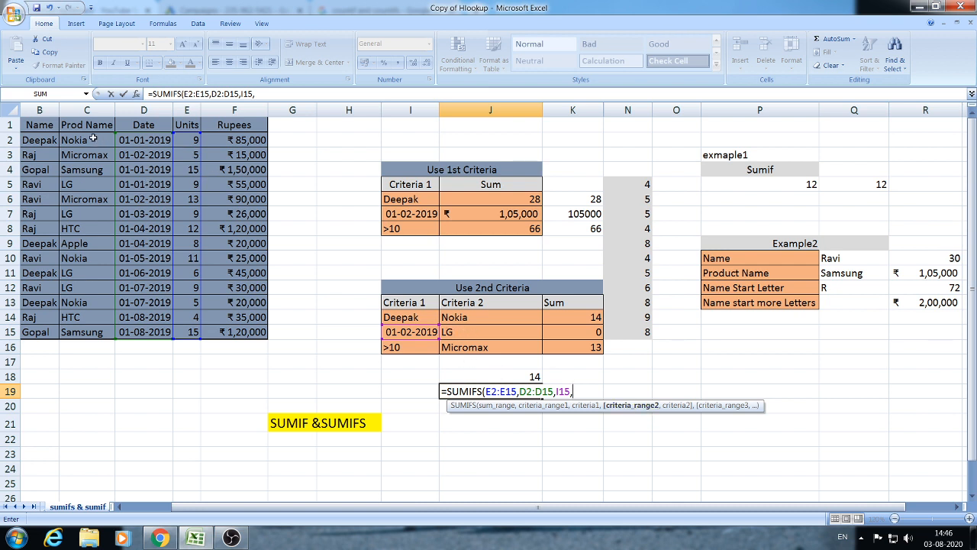
{"action": "left_click_drag", "start_coordinate": [93, 140], "coordinate": [91, 334]}
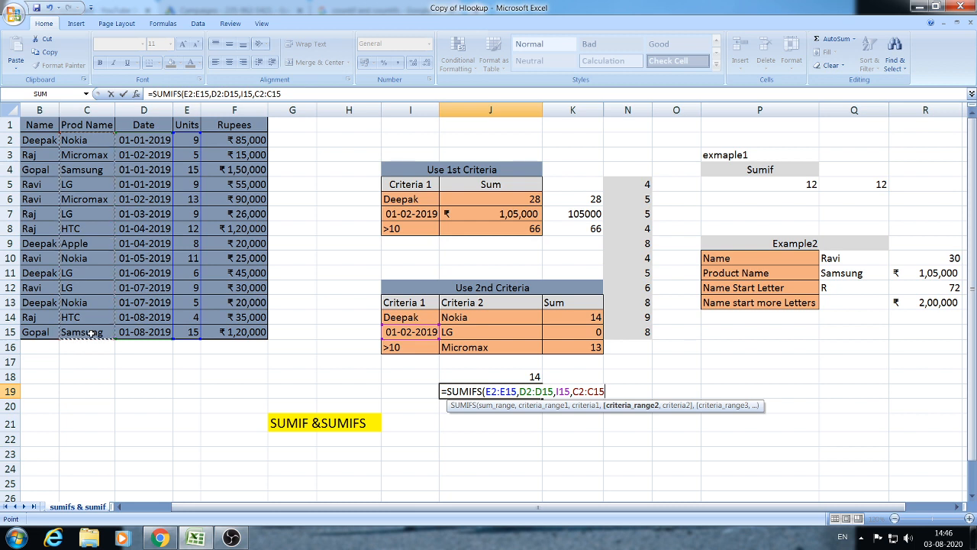
{"action": "type", "text": ","}
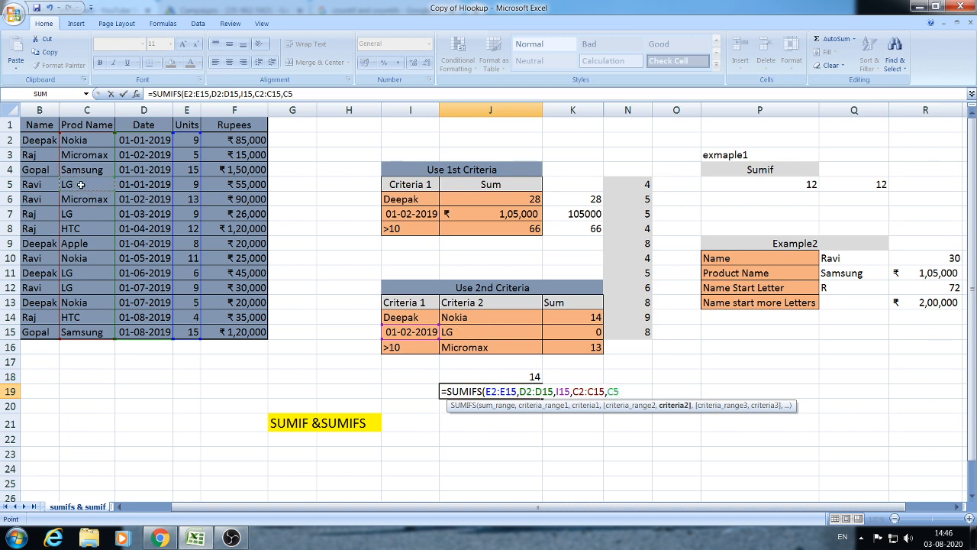
{"action": "type", "text": ")"}
{"action": "key", "text": "Return"}
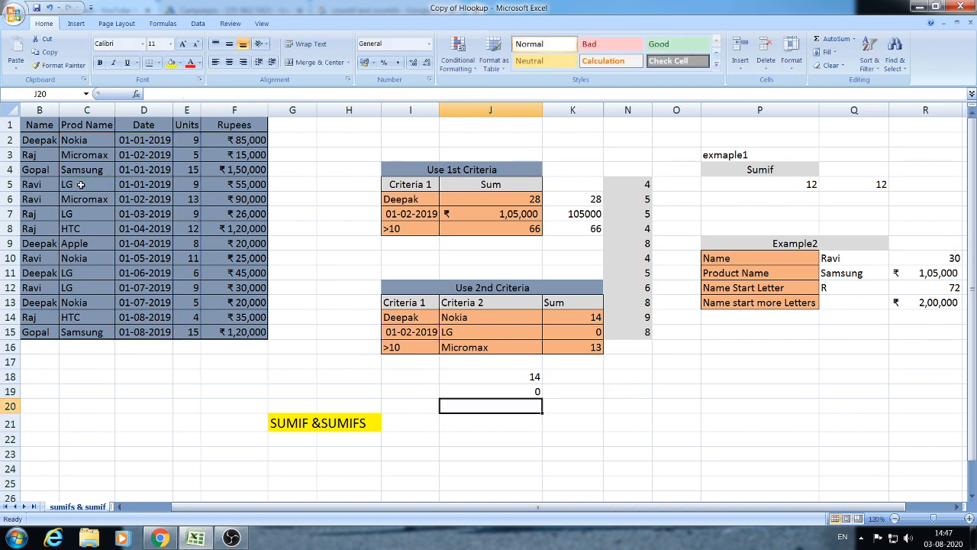
{"action": "left_click", "coordinate": [469, 389]}
{"action": "left_click", "coordinate": [556, 393]}
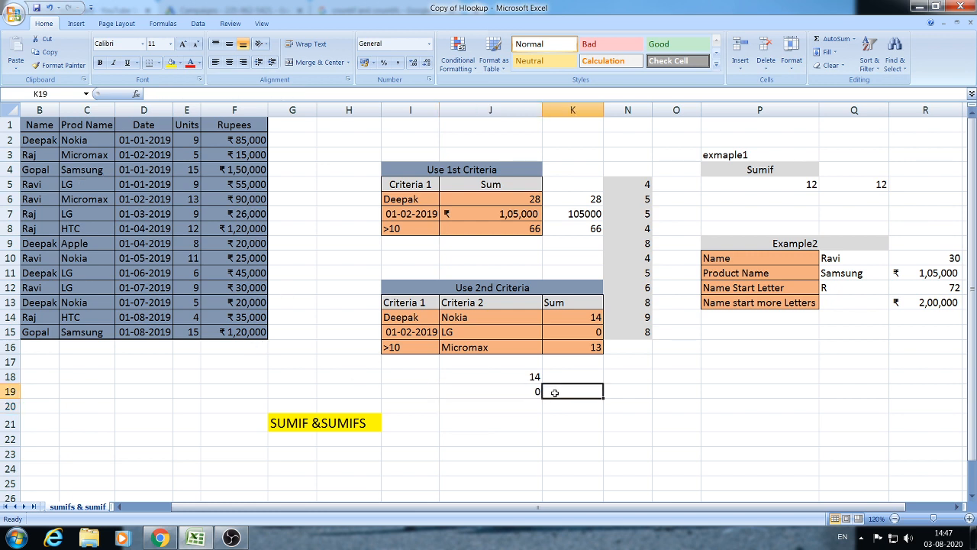
{"action": "left_click", "coordinate": [519, 393]}
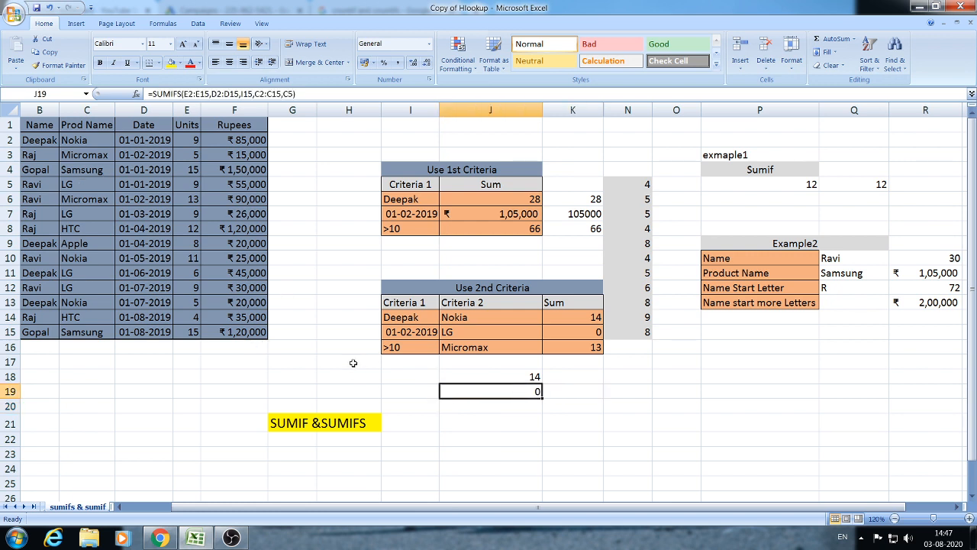
{"action": "left_click", "coordinate": [117, 185]}
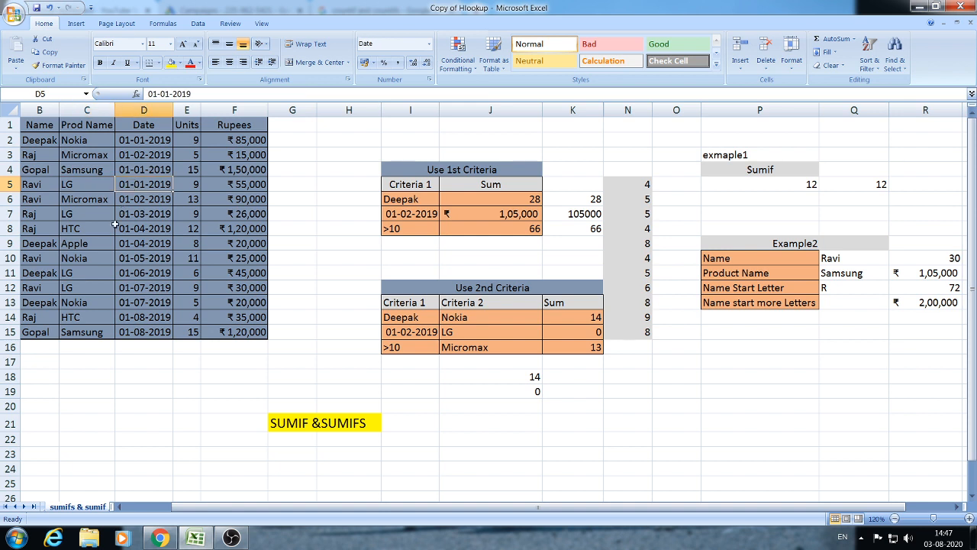
{"action": "left_click", "coordinate": [134, 215]}
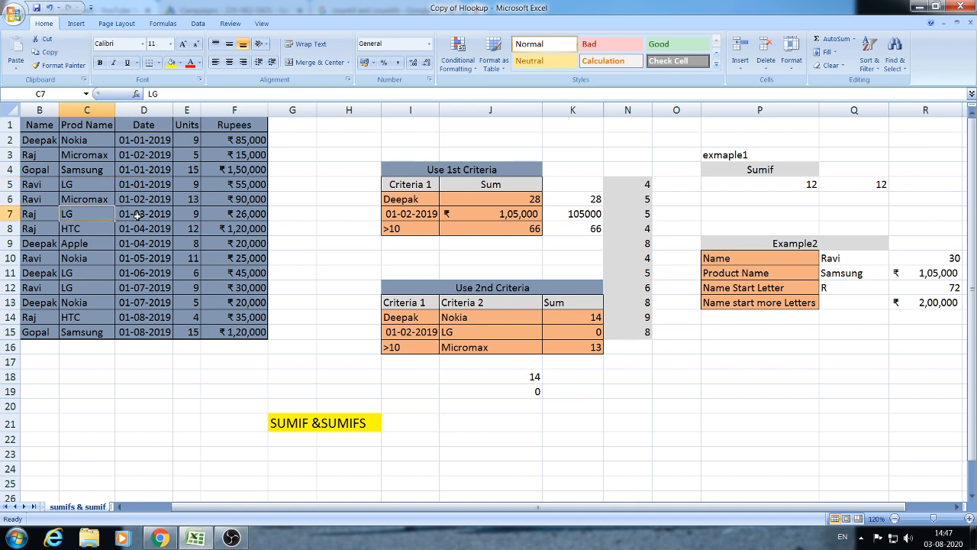
{"action": "left_click", "coordinate": [124, 272]}
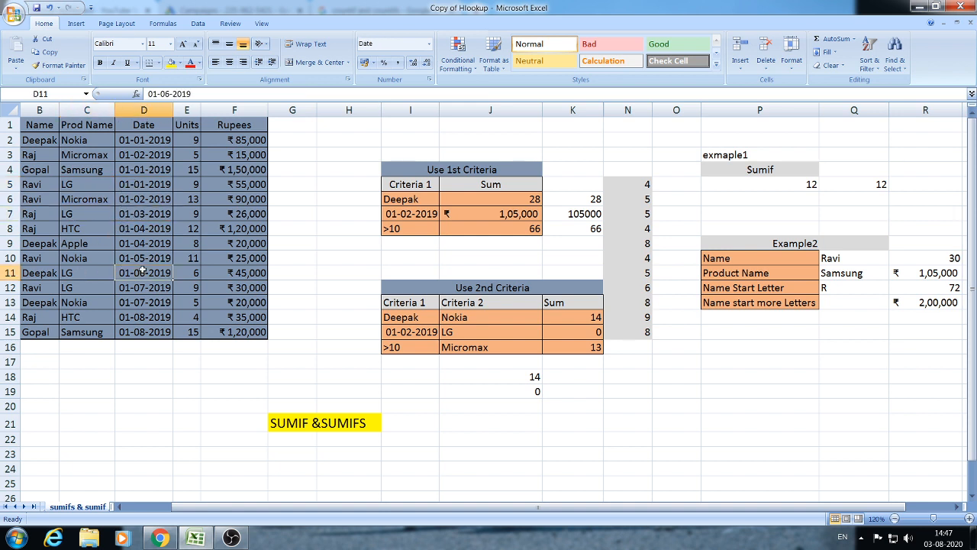
{"action": "left_click", "coordinate": [80, 289]}
{"action": "left_click", "coordinate": [145, 287]}
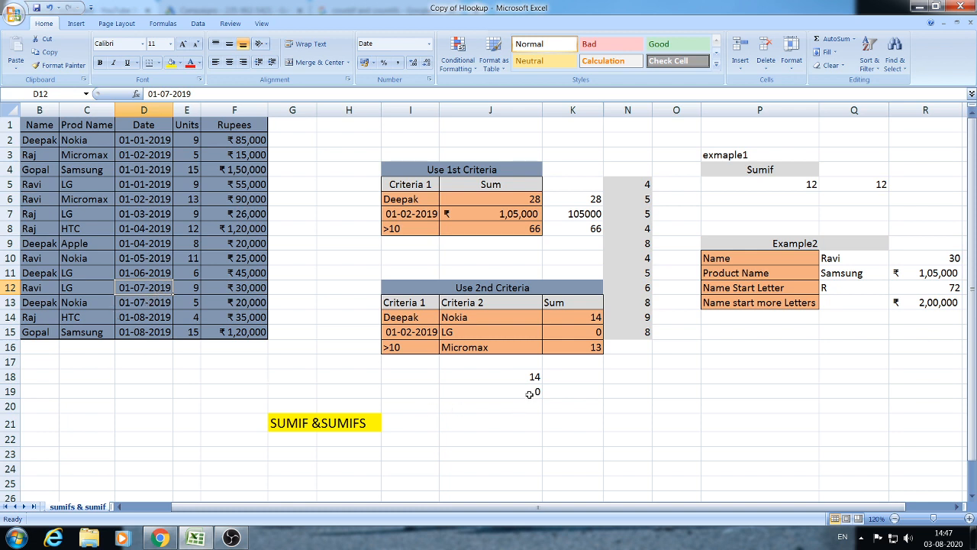
{"action": "left_click", "coordinate": [530, 393]}
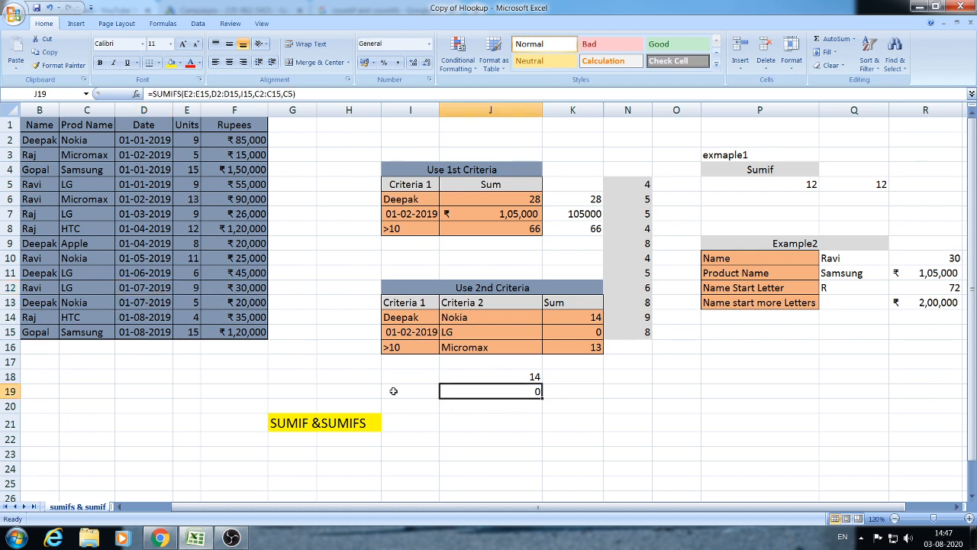
{"action": "left_click", "coordinate": [522, 415]}
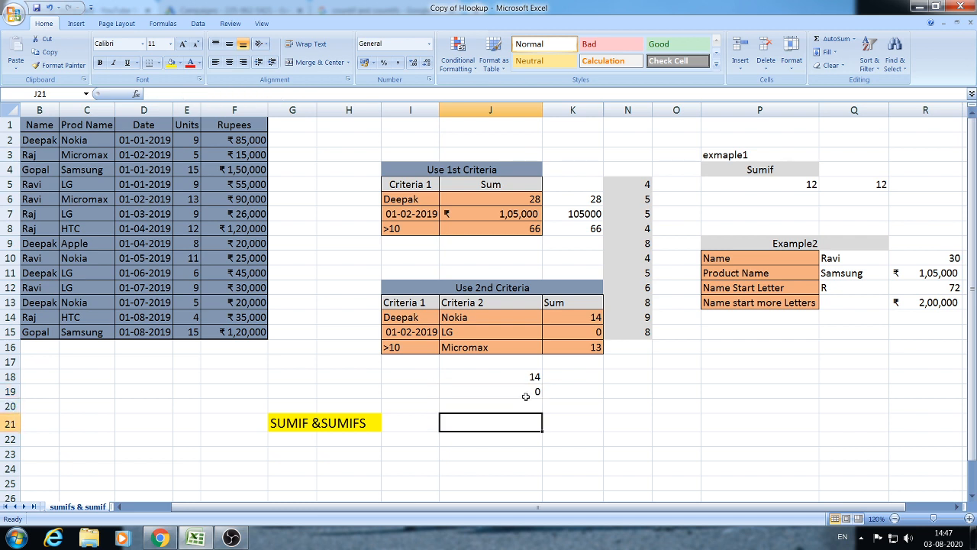
{"action": "left_click", "coordinate": [526, 394]}
{"action": "left_click", "coordinate": [528, 402]}
{"action": "left_click", "coordinate": [529, 393]}
{"action": "left_click", "coordinate": [501, 417]}
{"action": "left_click", "coordinate": [497, 402]}
{"action": "type", "text": "=SUMIFS"}
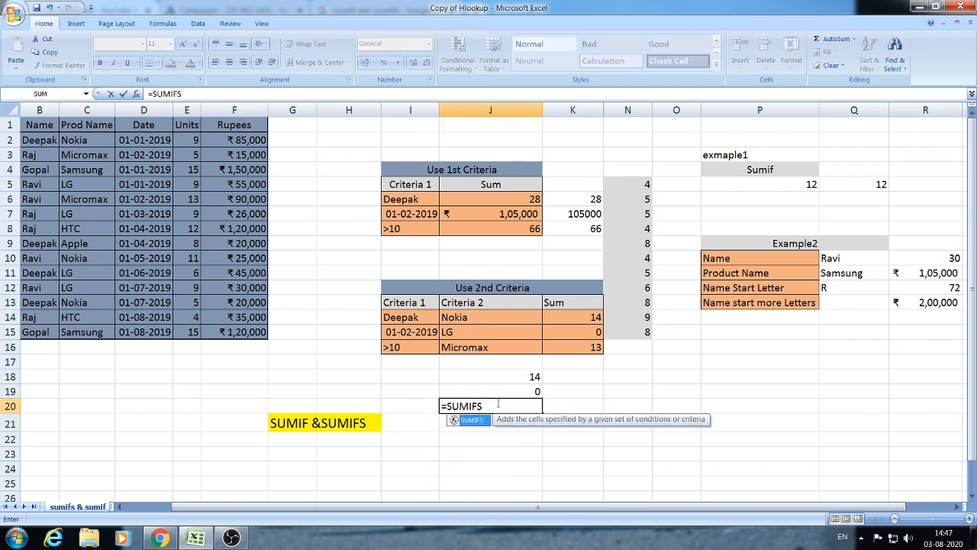
{"action": "type", "text": "("}
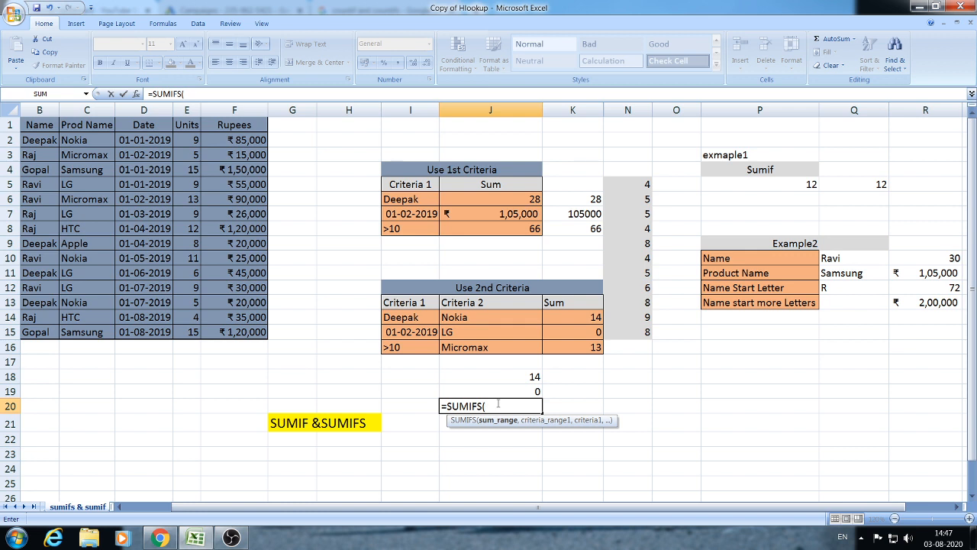
{"action": "left_click_drag", "start_coordinate": [190, 141], "coordinate": [184, 330]}
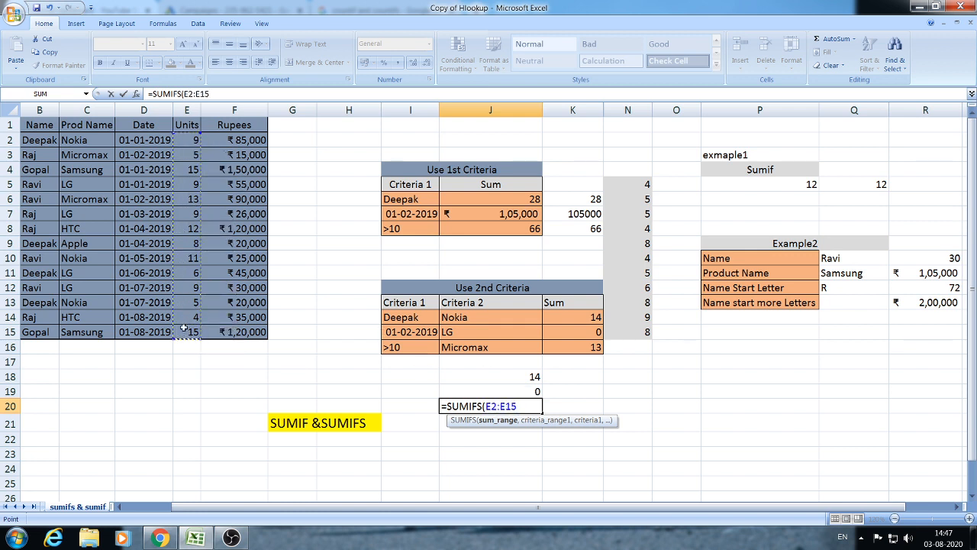
{"action": "type", "text": ","}
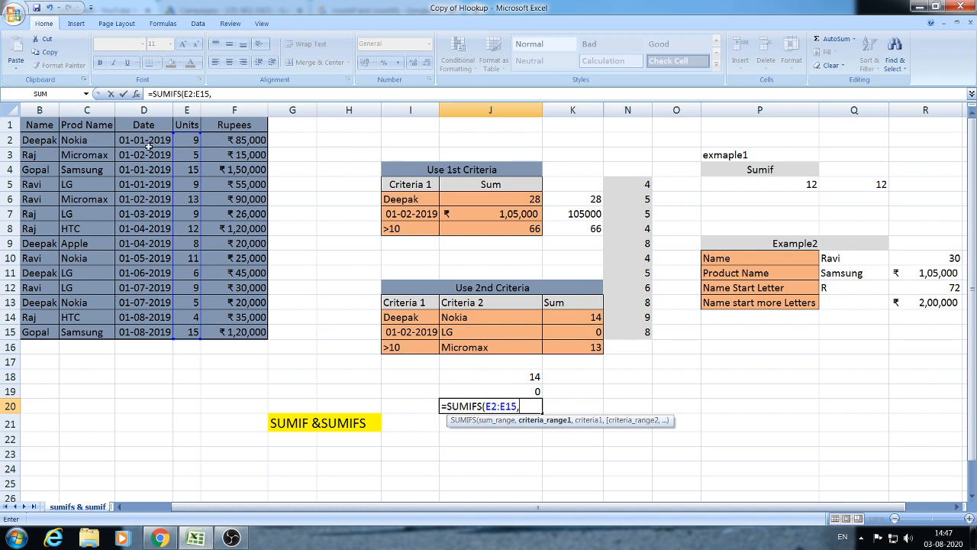
{"action": "left_click", "coordinate": [89, 140]}
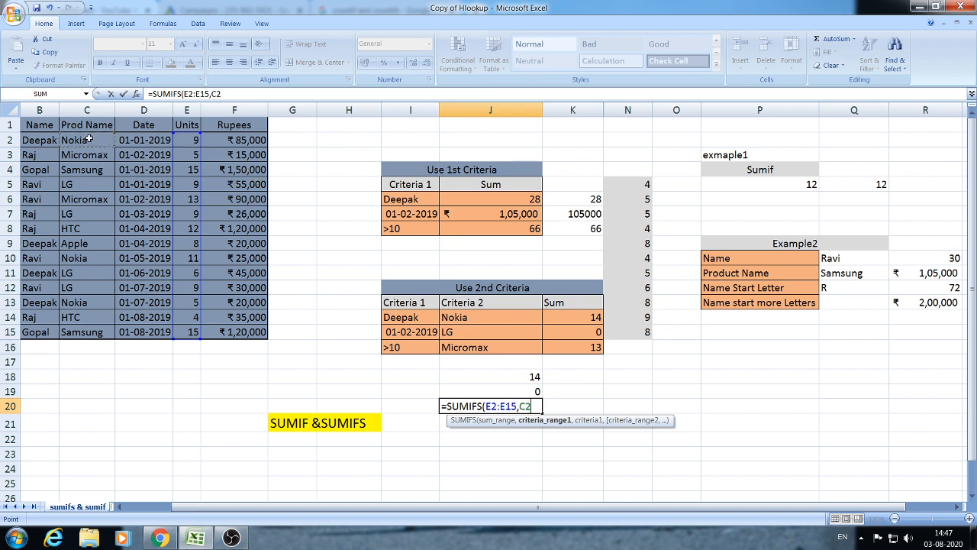
{"action": "left_click_drag", "start_coordinate": [90, 140], "coordinate": [104, 324]}
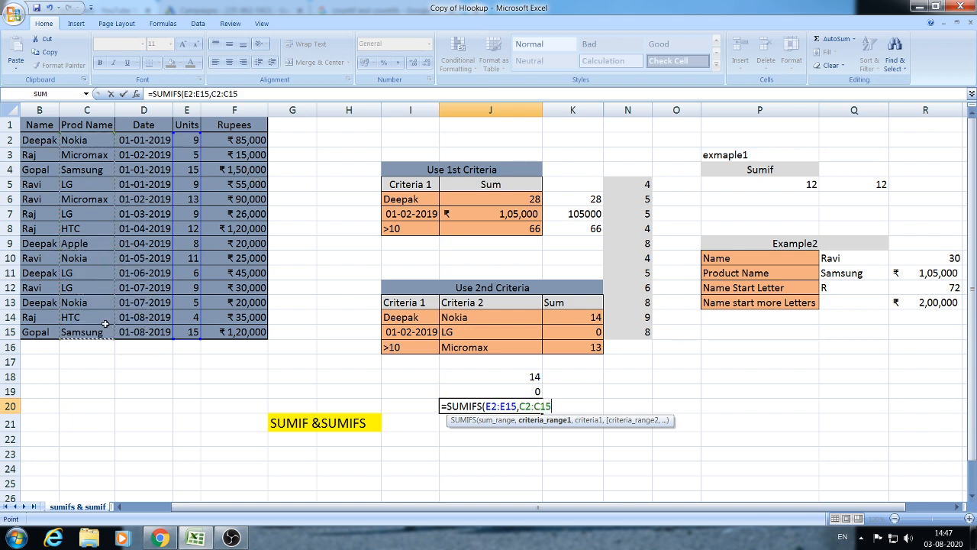
{"action": "type", "text": ","}
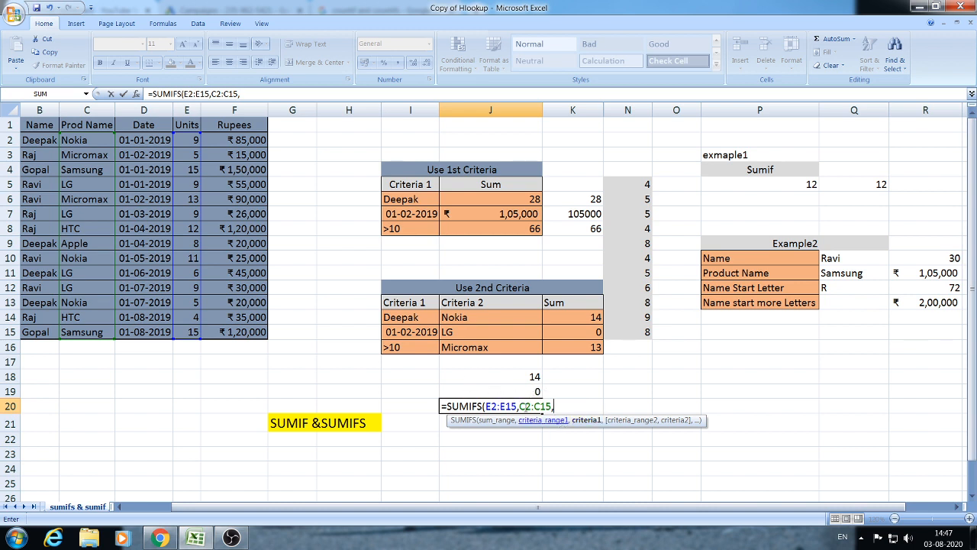
{"action": "key", "text": "Escape"}
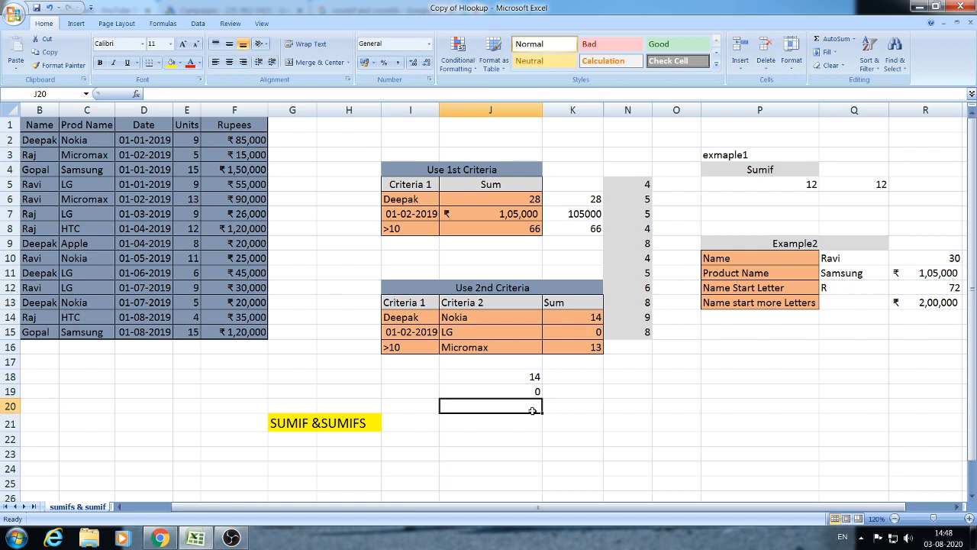
- Begin a SUMIFS in J20 summing E2:E15, with E2:E15 tested against the >10 criterion in I16
{"action": "type", "text": "=SUMIFS"}
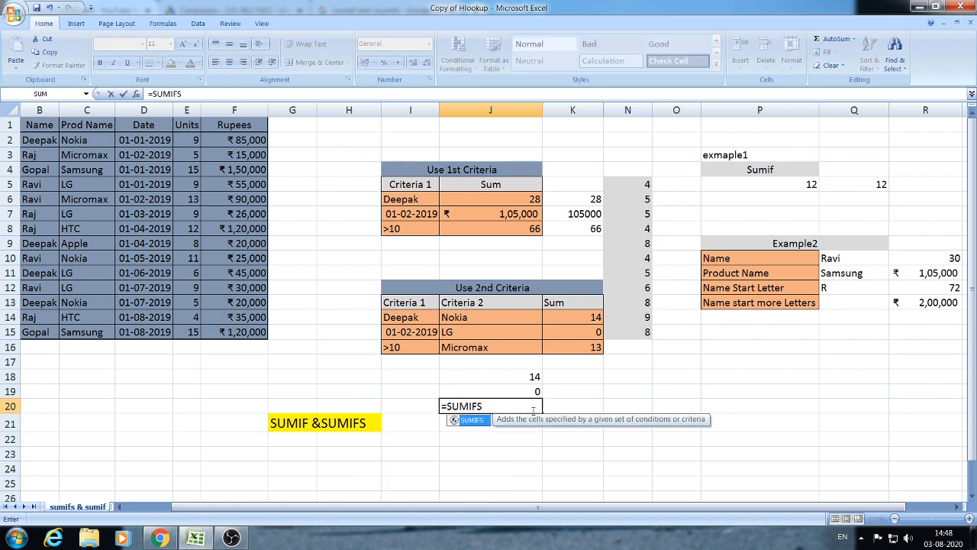
{"action": "type", "text": "("}
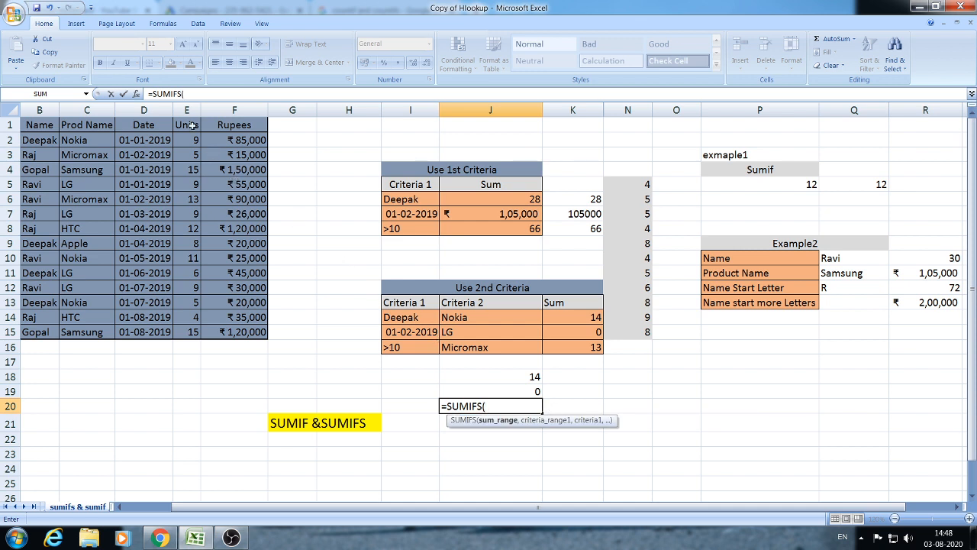
{"action": "left_click_drag", "start_coordinate": [186, 140], "coordinate": [186, 332]}
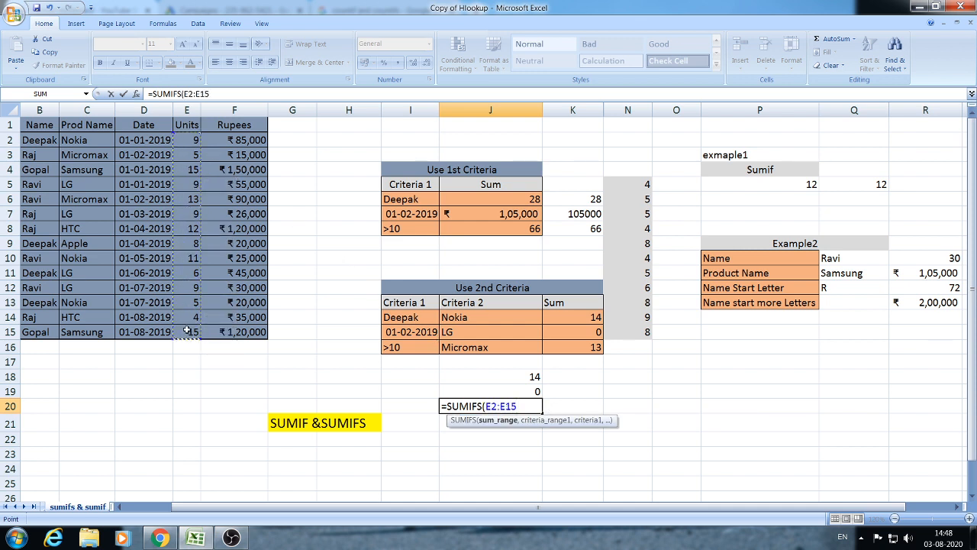
{"action": "type", "text": ","}
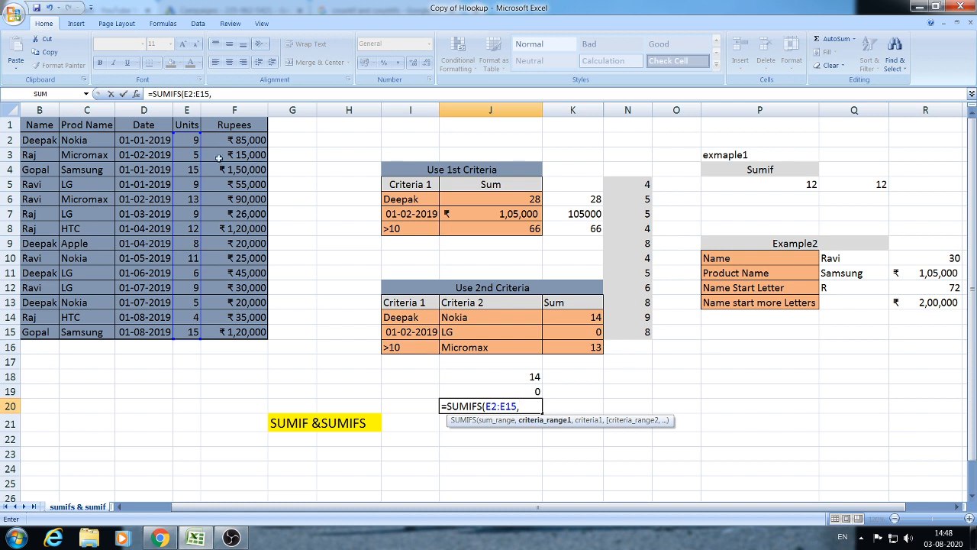
{"action": "left_click_drag", "start_coordinate": [192, 140], "coordinate": [191, 333]}
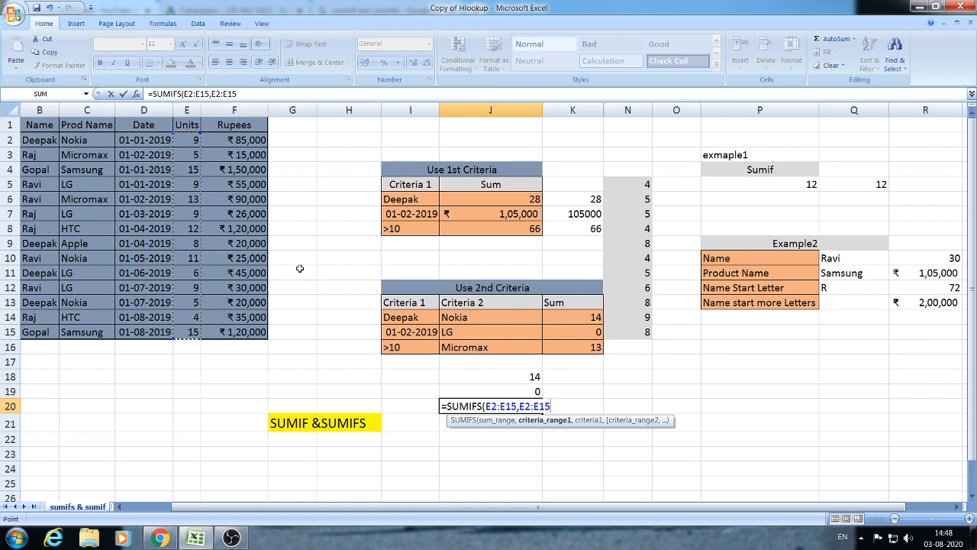
{"action": "type", "text": ","}
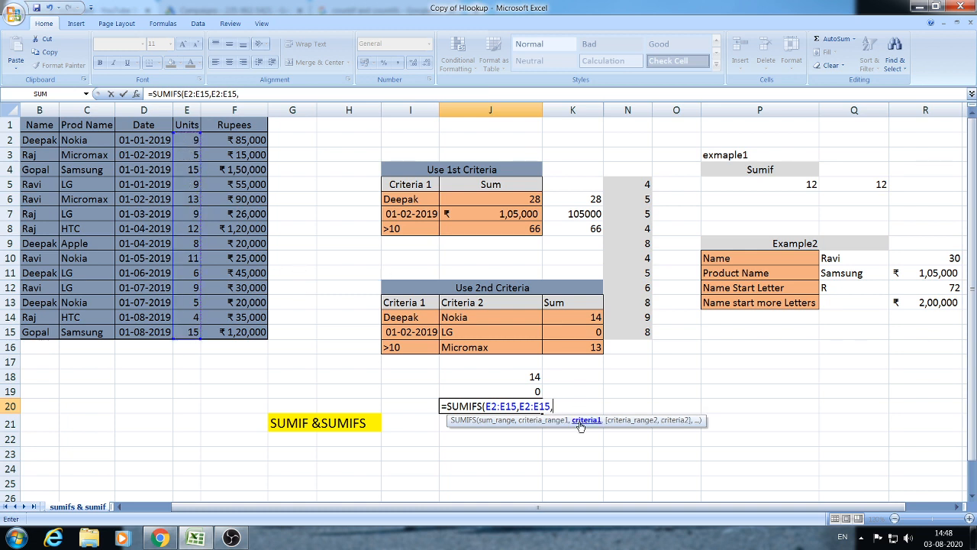
{"action": "left_click", "coordinate": [424, 349]}
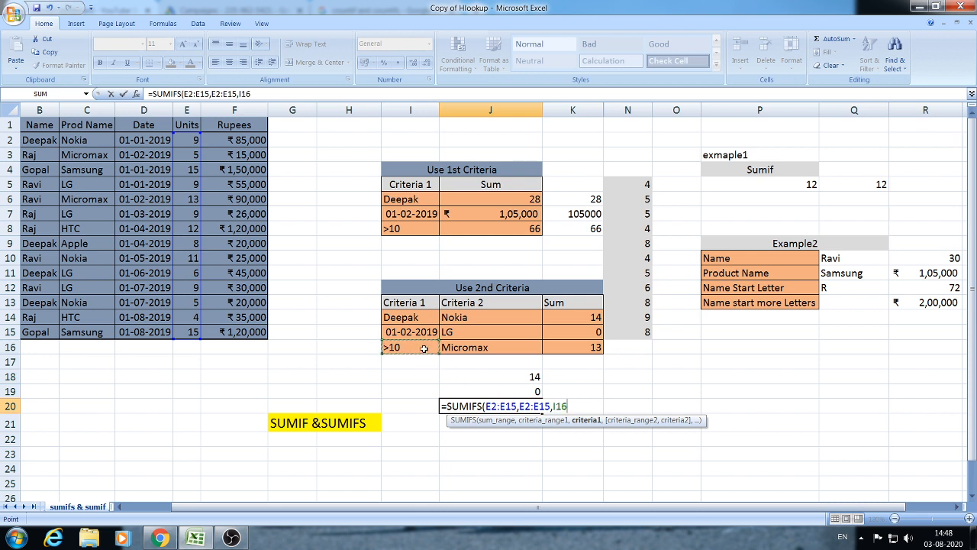
- Add C2:C15 matched to Micromax in J16 as the second condition, returning 13
{"action": "type", "text": ","}
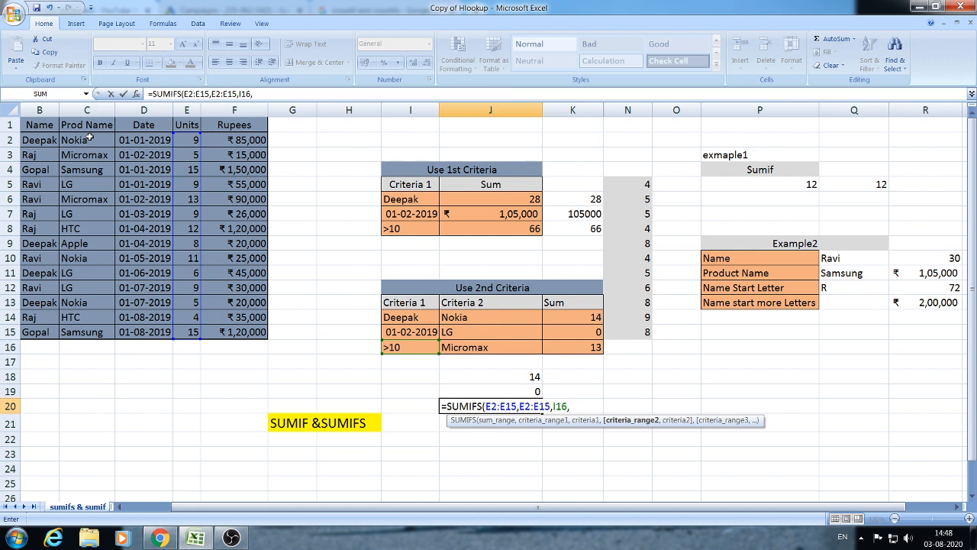
{"action": "left_click_drag", "start_coordinate": [89, 140], "coordinate": [96, 335]}
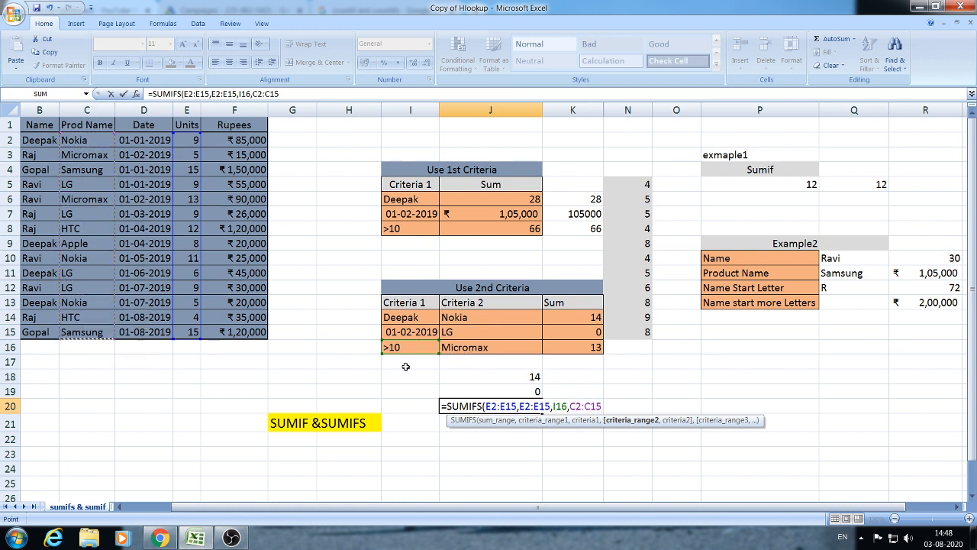
{"action": "type", "text": ","}
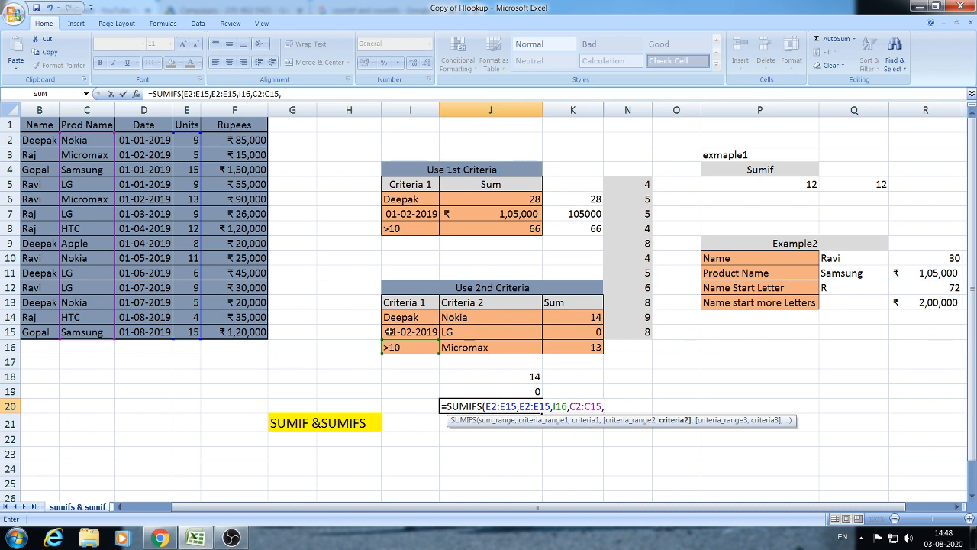
{"action": "left_click", "coordinate": [496, 347]}
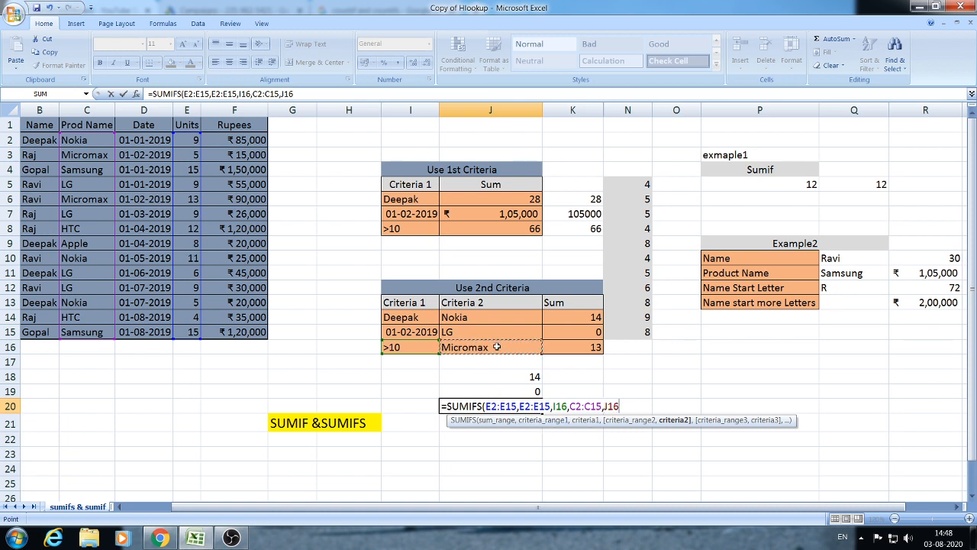
{"action": "type", "text": ")"}
{"action": "key", "text": "Return"}
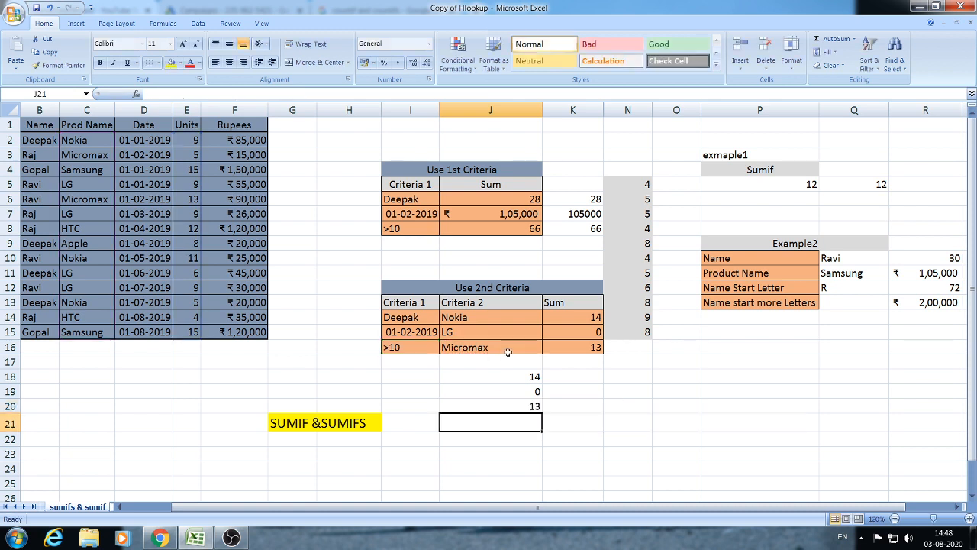
{"action": "left_click", "coordinate": [506, 391]}
{"action": "left_click", "coordinate": [506, 406]}
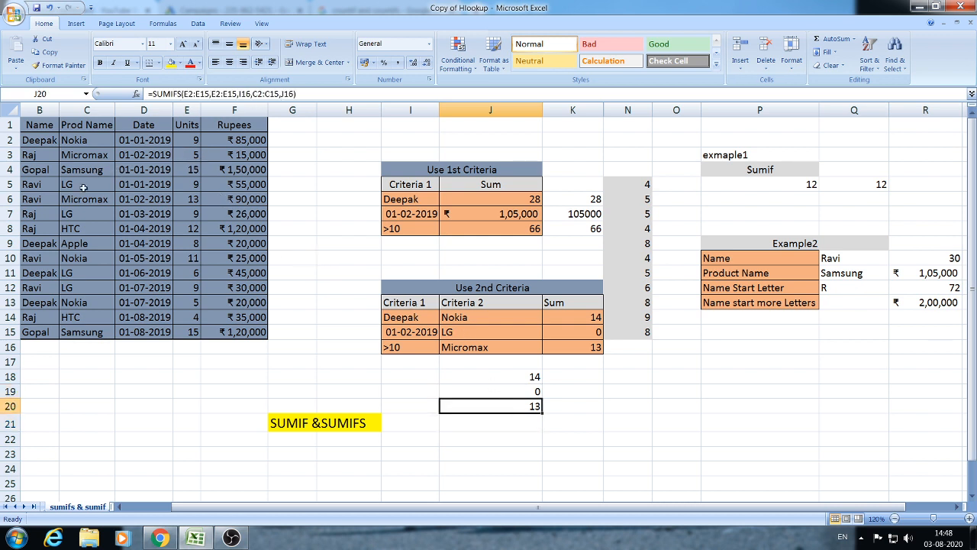
{"action": "left_click", "coordinate": [190, 199]}
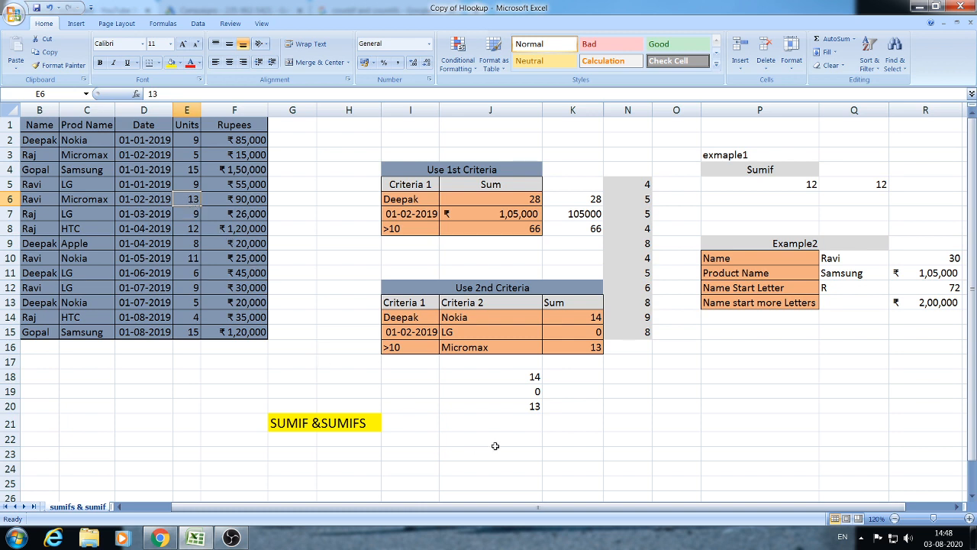
{"action": "left_click", "coordinate": [531, 401]}
{"action": "left_click", "coordinate": [573, 404]}
{"action": "left_click", "coordinate": [531, 404]}
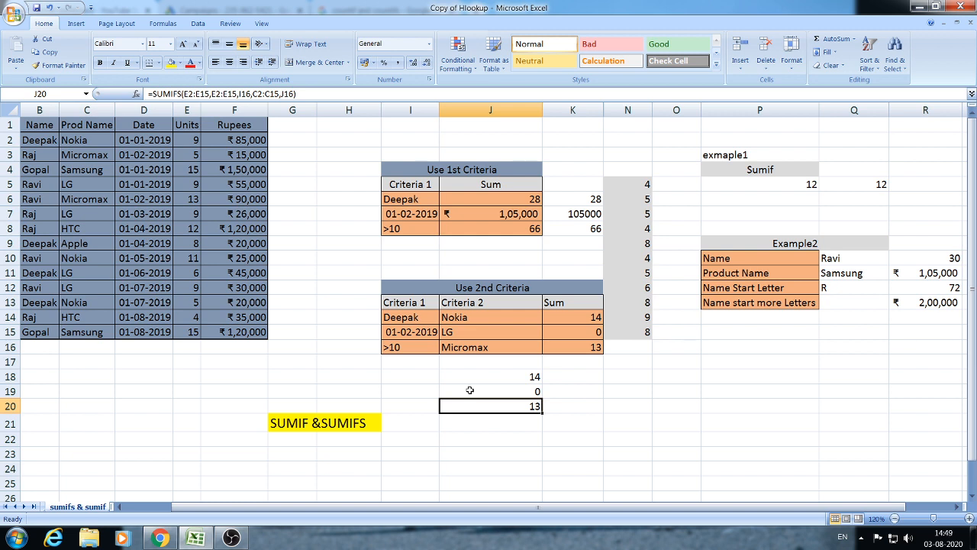
- Clear J20 and restart =SUMIFS summing E2:E15 where E2:E15 meets the >10 criterion in I16
{"action": "key", "text": "Delete"}
{"action": "type", "text": "=SUMIFS"}
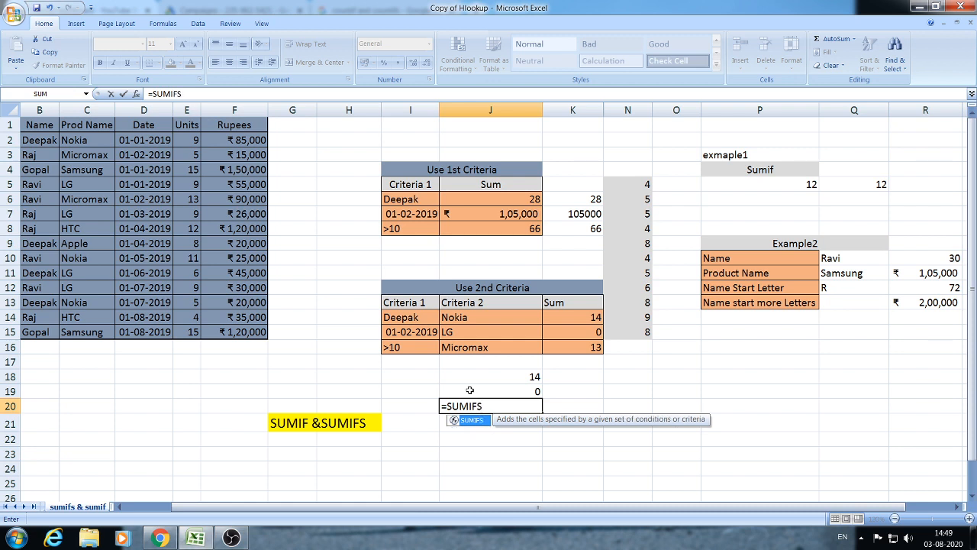
{"action": "type", "text": "("}
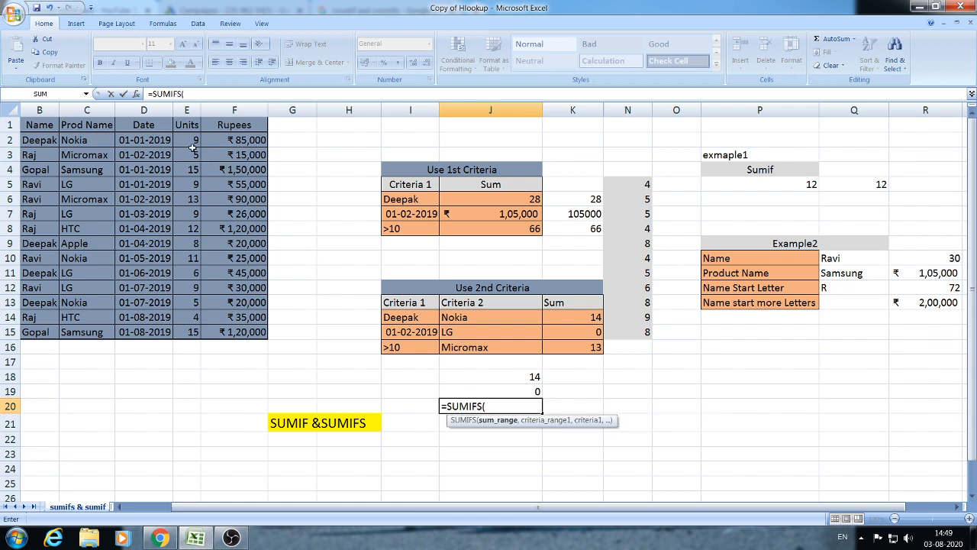
{"action": "left_click_drag", "start_coordinate": [191, 142], "coordinate": [186, 328]}
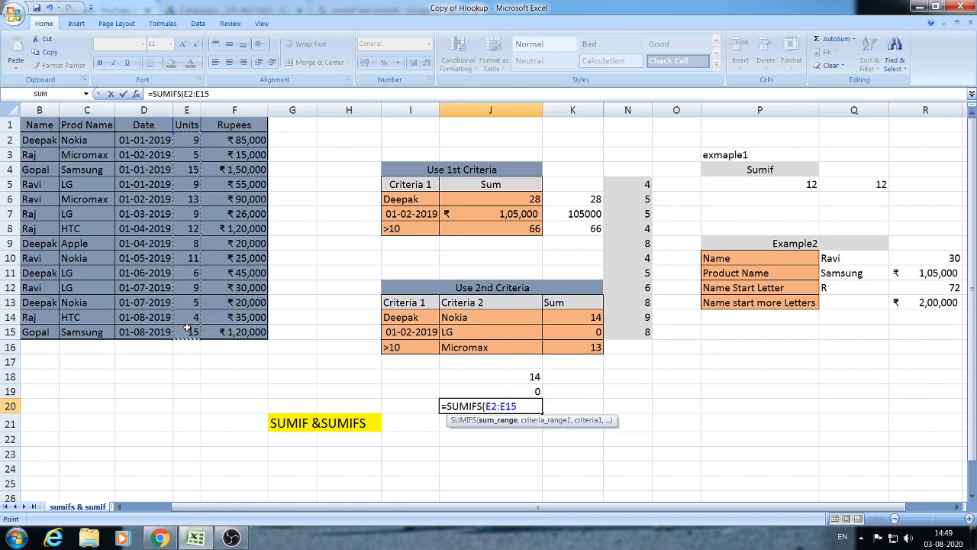
{"action": "type", "text": ","}
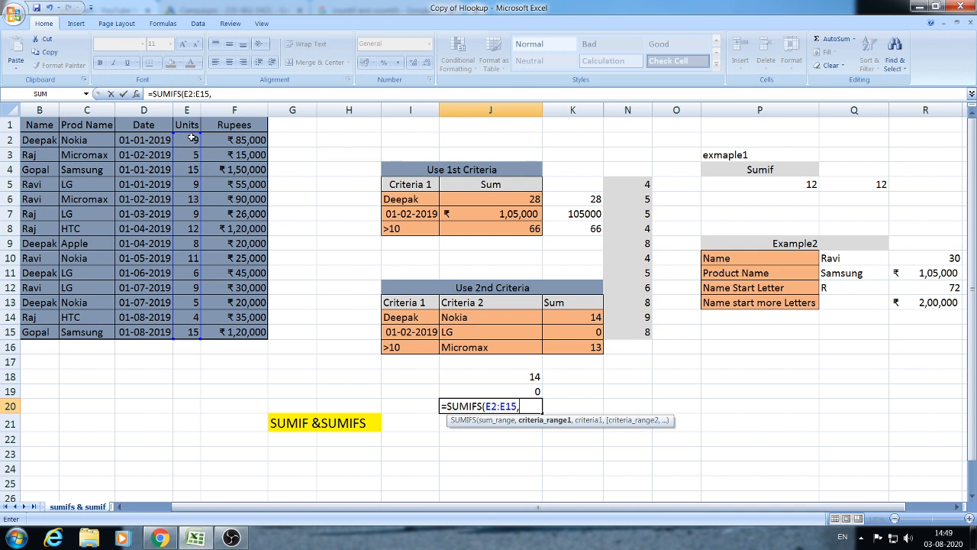
{"action": "left_click_drag", "start_coordinate": [187, 141], "coordinate": [182, 328]}
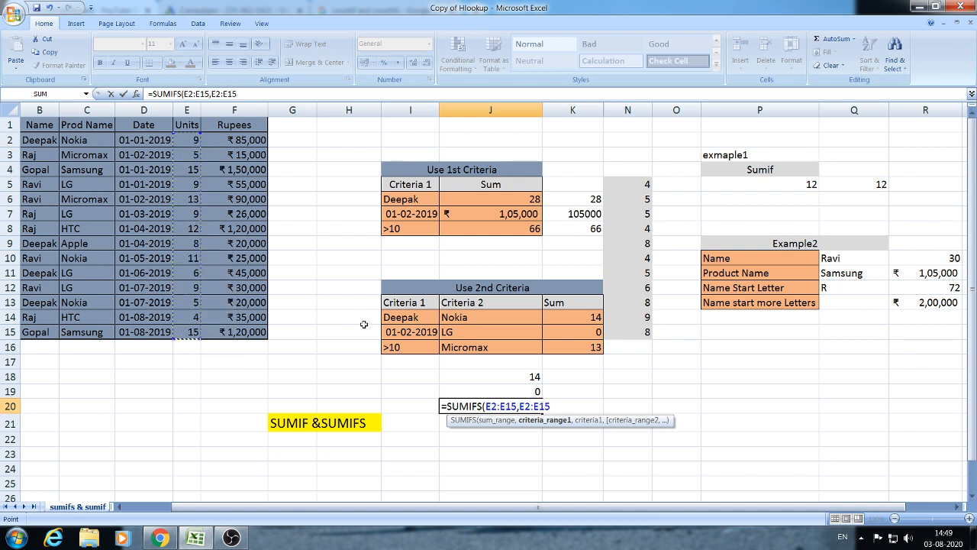
{"action": "type", "text": ","}
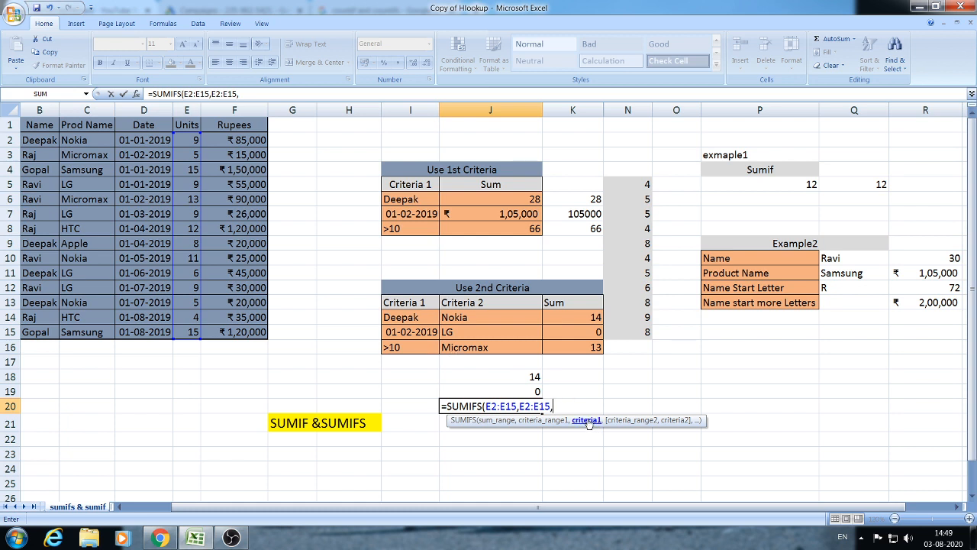
{"action": "left_click", "coordinate": [429, 351]}
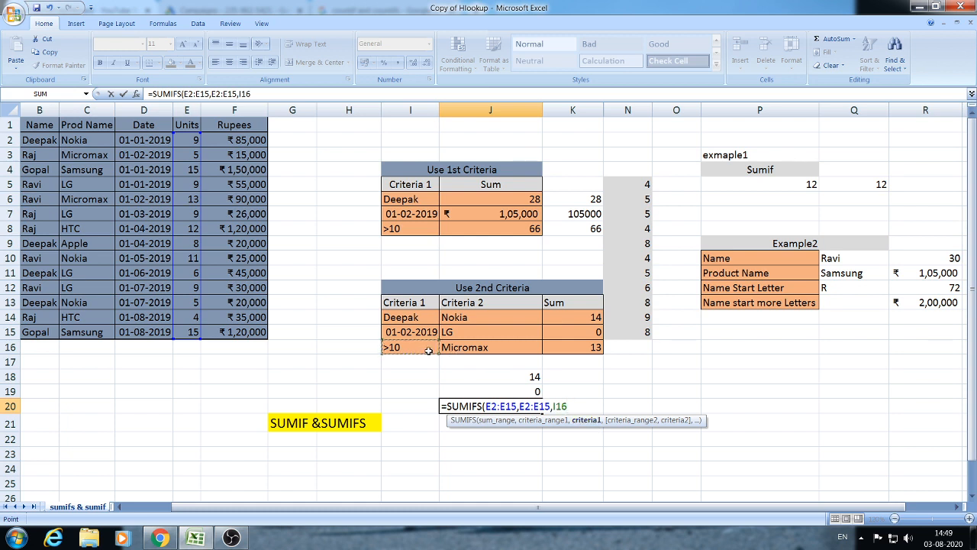
- Finish the formula with C2:C15 matching Micromax in J16, giving 13 in J20
{"action": "type", "text": ","}
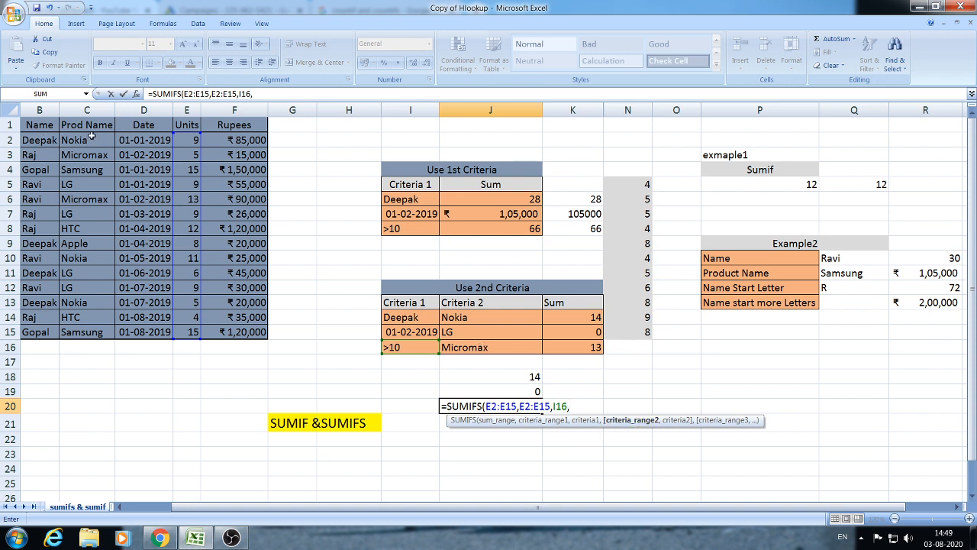
{"action": "left_click_drag", "start_coordinate": [91, 136], "coordinate": [86, 333]}
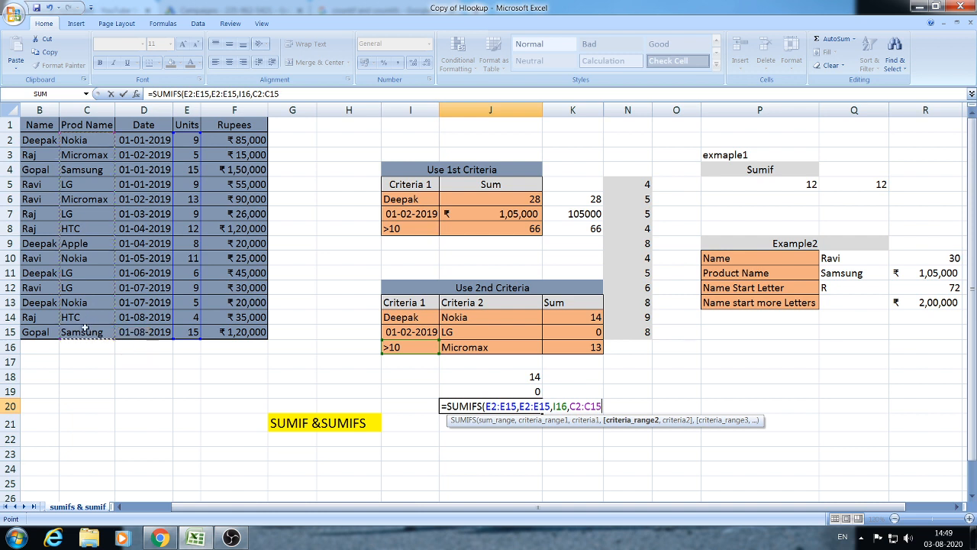
{"action": "type", "text": ","}
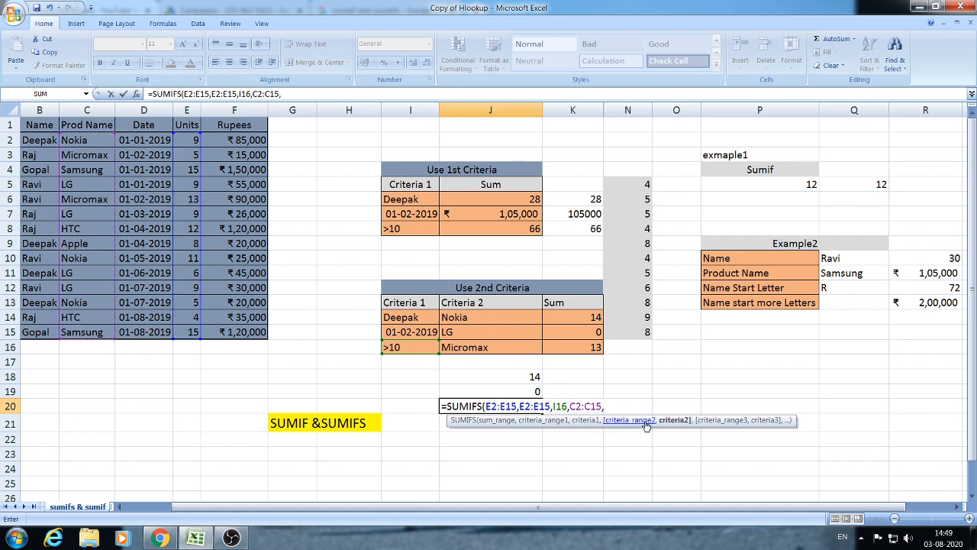
{"action": "left_click", "coordinate": [487, 349]}
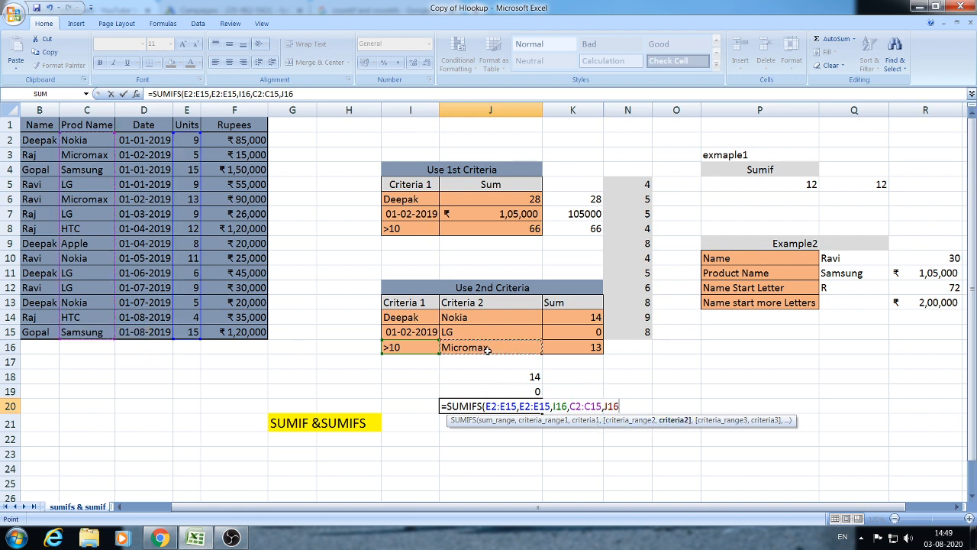
{"action": "type", "text": ")"}
{"action": "key", "text": "Return"}
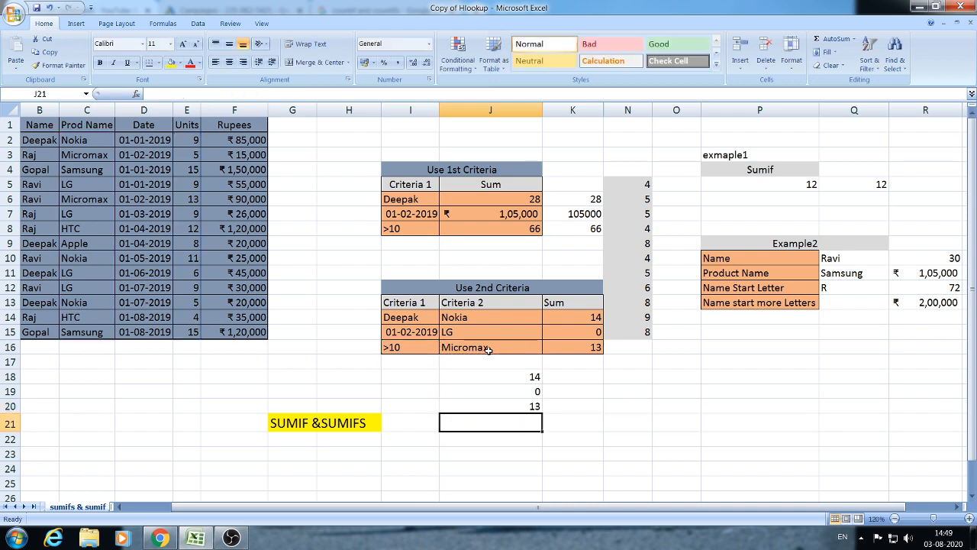
{"action": "key", "text": "Up"}
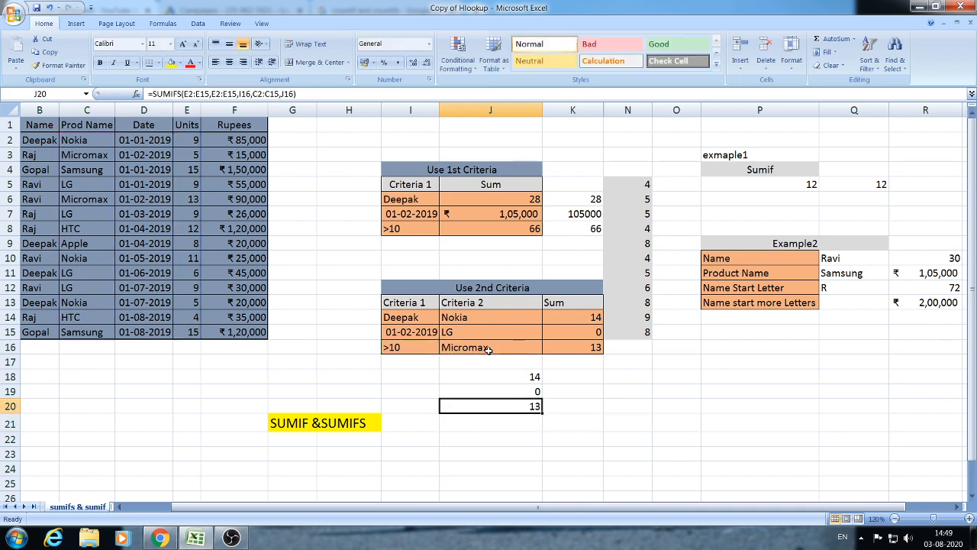
{"action": "key", "text": "Down"}
{"action": "key", "text": "Up"}
{"action": "key", "text": "Right"}
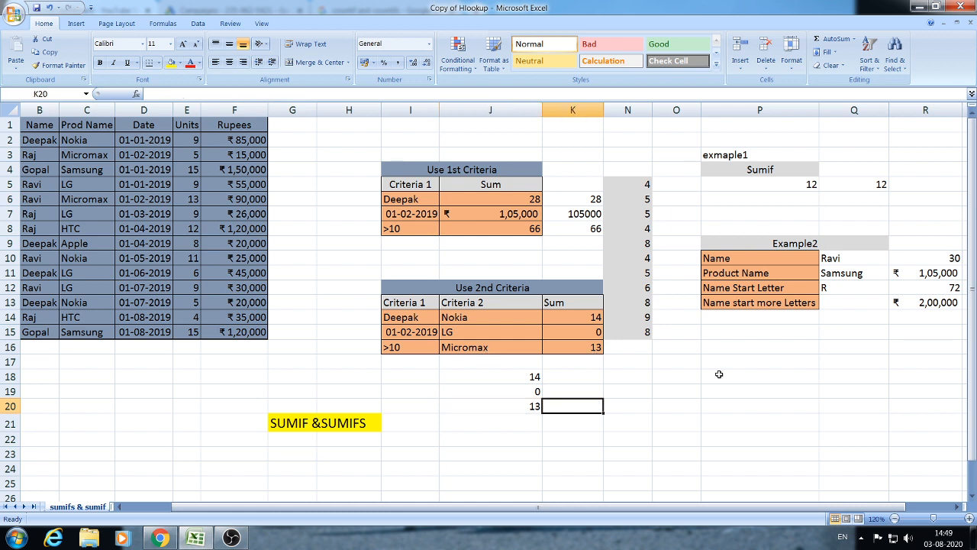
{"action": "left_click", "coordinate": [739, 359]}
{"action": "left_click", "coordinate": [744, 321]}
{"action": "left_click_drag", "start_coordinate": [813, 508], "coordinate": [861, 510]}
{"action": "left_click", "coordinate": [800, 407]}
{"action": "left_click", "coordinate": [717, 348]}
{"action": "left_click", "coordinate": [732, 332]}
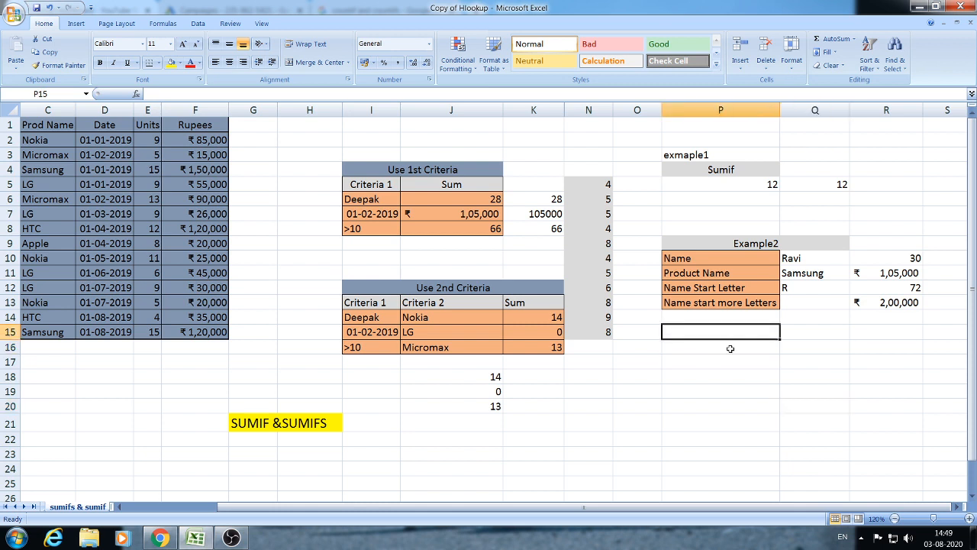
{"action": "left_click", "coordinate": [730, 349]}
{"action": "left_click", "coordinate": [731, 334]}
{"action": "left_click", "coordinate": [714, 365]}
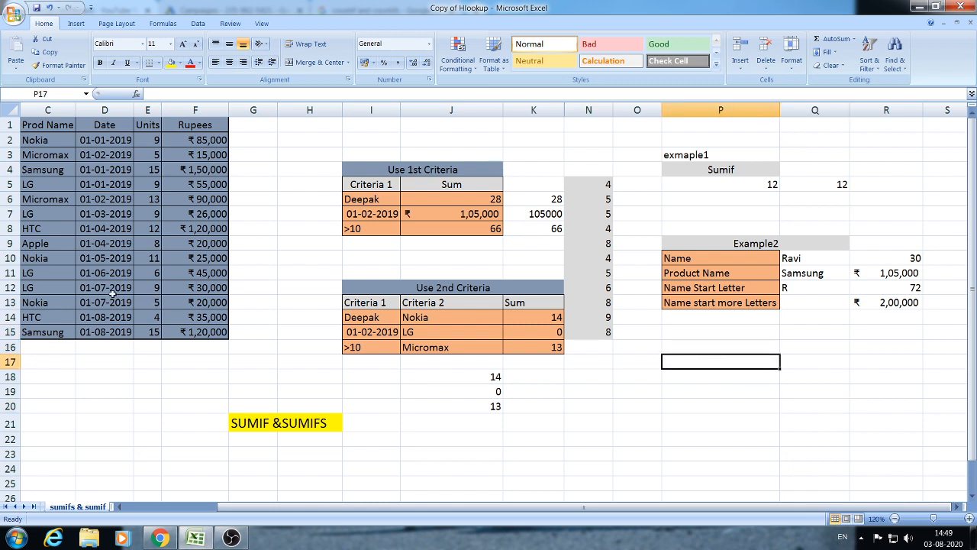
{"action": "left_click_drag", "start_coordinate": [562, 506], "coordinate": [544, 507]}
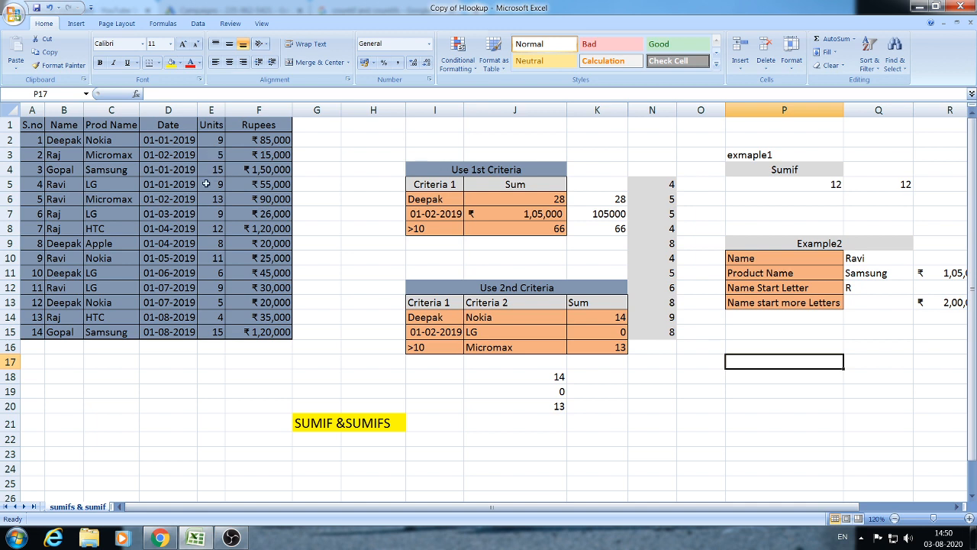
{"action": "left_click", "coordinate": [65, 151]}
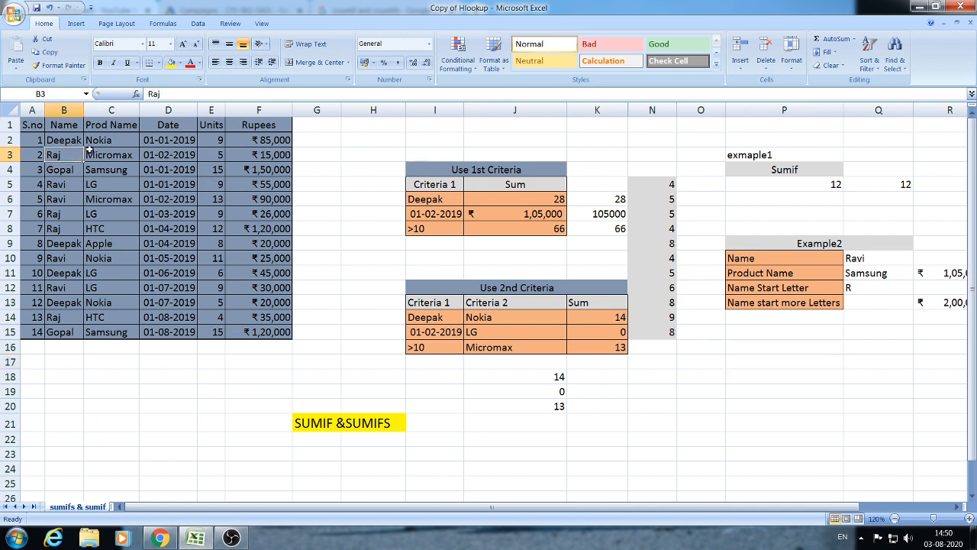
{"action": "left_click", "coordinate": [66, 184]}
{"action": "left_click", "coordinate": [66, 198]}
{"action": "left_click", "coordinate": [64, 215]}
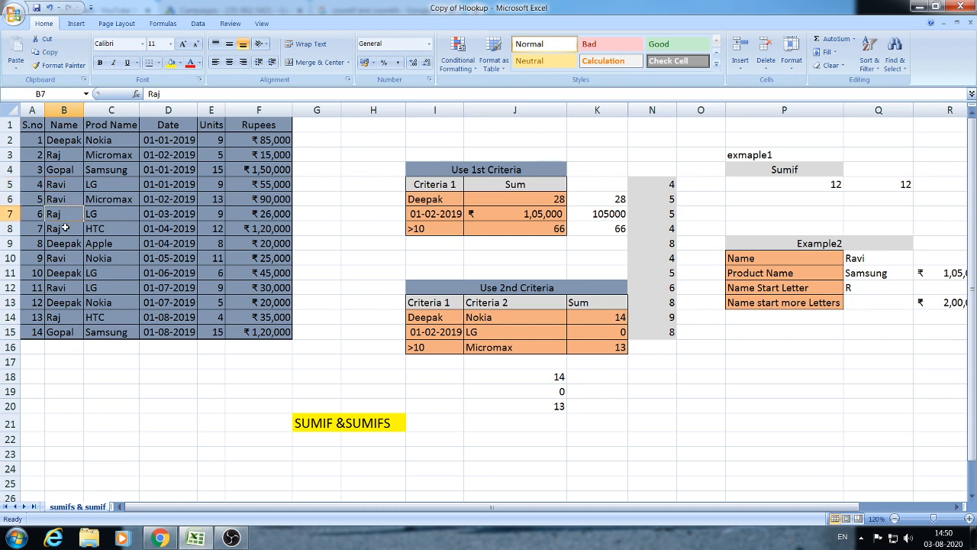
{"action": "left_click", "coordinate": [66, 229]}
{"action": "left_click", "coordinate": [72, 258]}
{"action": "left_click", "coordinate": [68, 288]}
{"action": "left_click", "coordinate": [68, 316]}
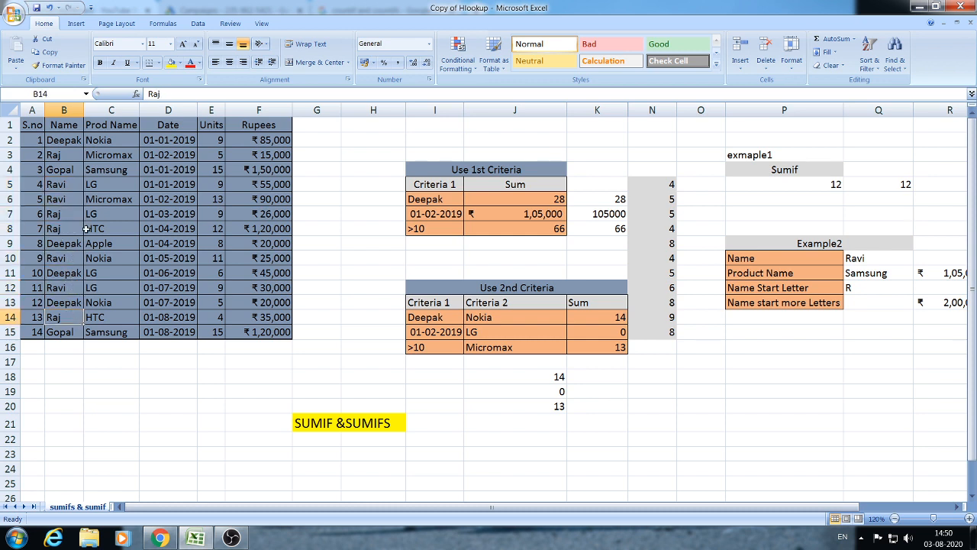
{"action": "left_click", "coordinate": [62, 153]}
{"action": "left_click", "coordinate": [230, 155]}
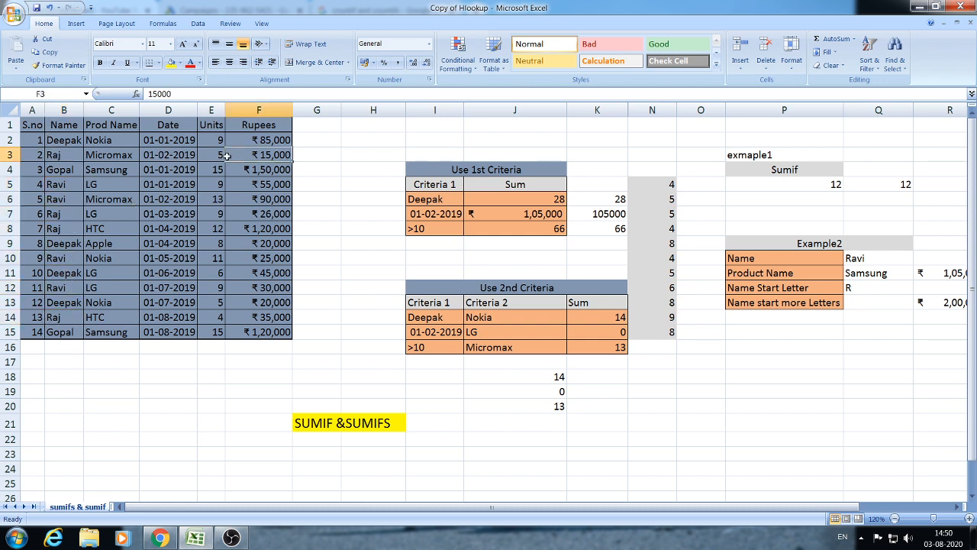
{"action": "left_click", "coordinate": [64, 183]}
{"action": "left_click", "coordinate": [758, 364]}
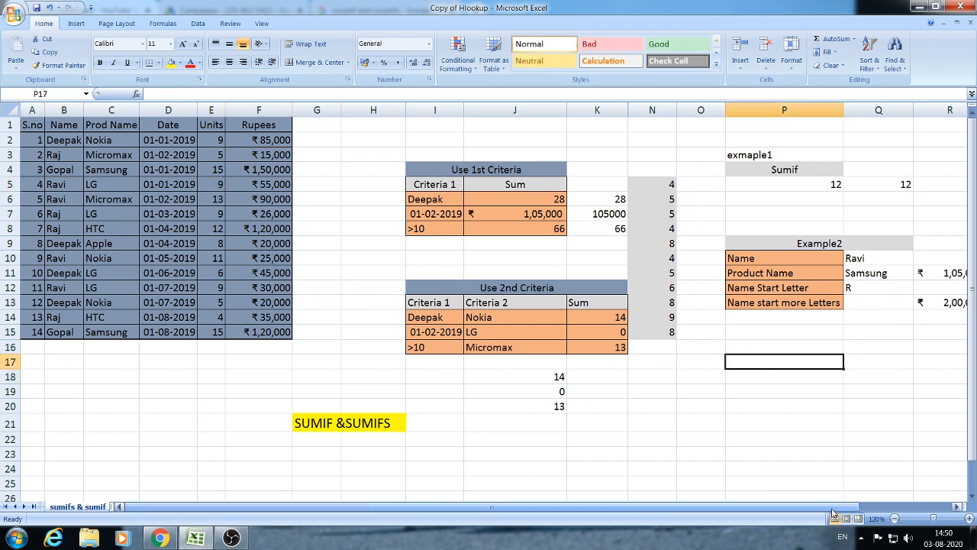
{"action": "left_click_drag", "start_coordinate": [840, 508], "coordinate": [868, 512]}
{"action": "left_click", "coordinate": [758, 342]}
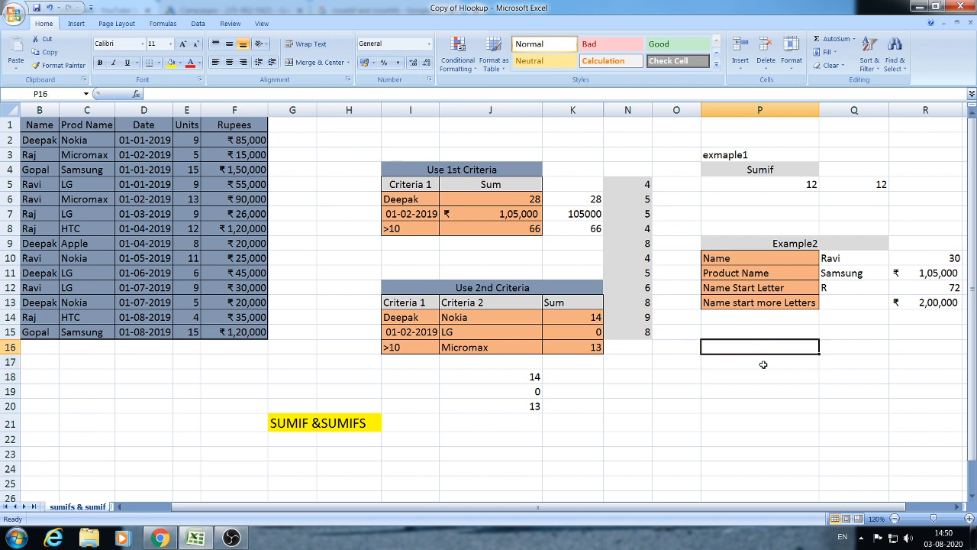
{"action": "left_click", "coordinate": [764, 364]}
{"action": "left_click", "coordinate": [773, 349]}
- Enter =SUMIF(B2:B15,"R*",E2:E15) in P16 to total 72 units for names starting with R
{"action": "type", "text": "=SUMIF"}
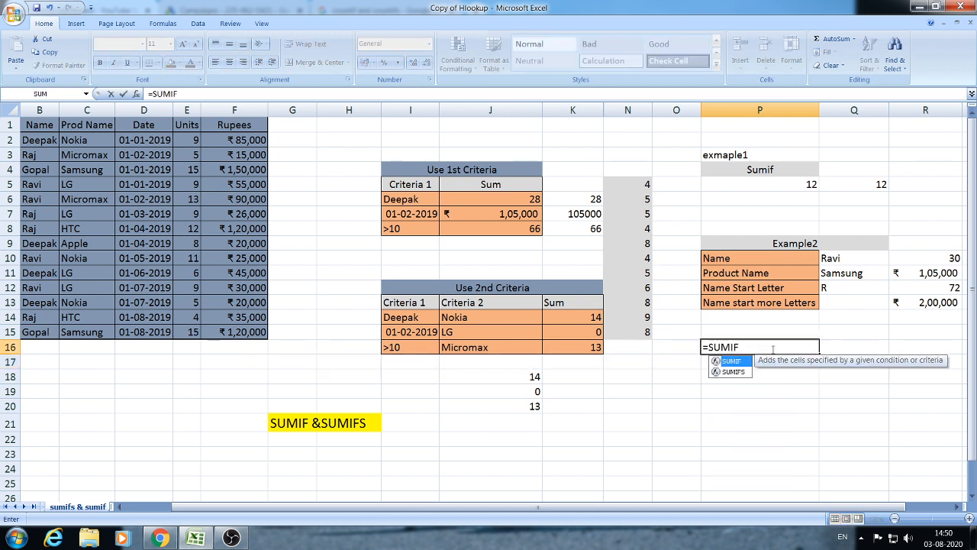
{"action": "type", "text": "("}
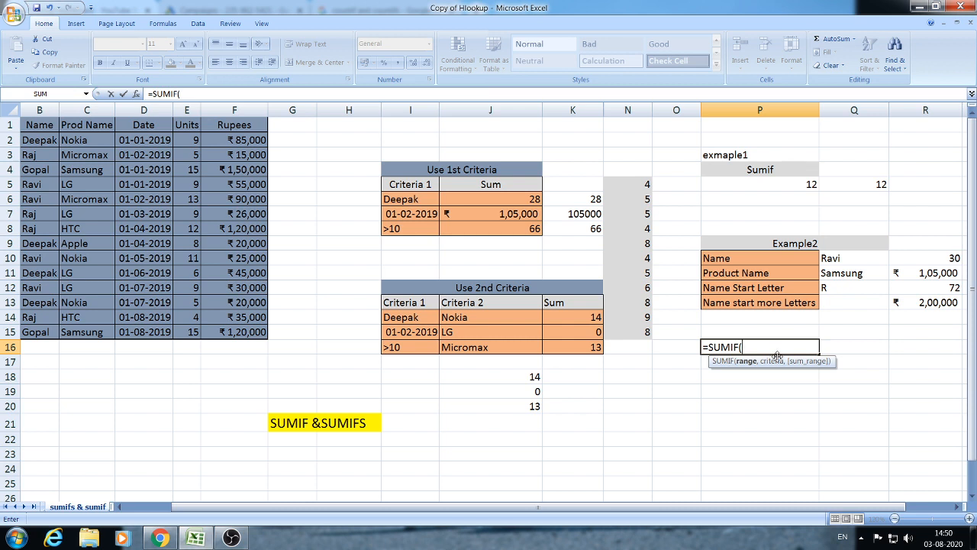
{"action": "left_click_drag", "start_coordinate": [733, 507], "coordinate": [683, 516]}
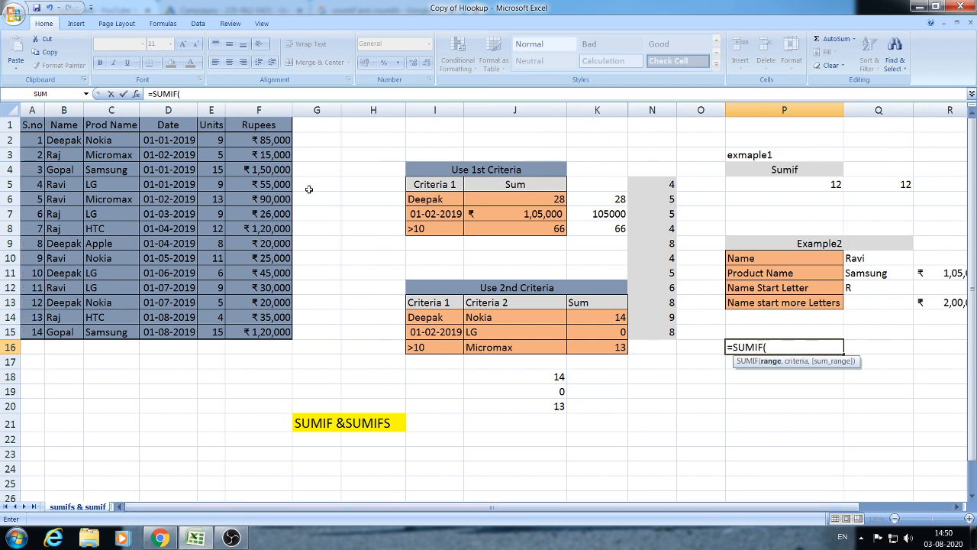
{"action": "left_click_drag", "start_coordinate": [62, 136], "coordinate": [58, 322]}
{"action": "type", "text": ","}
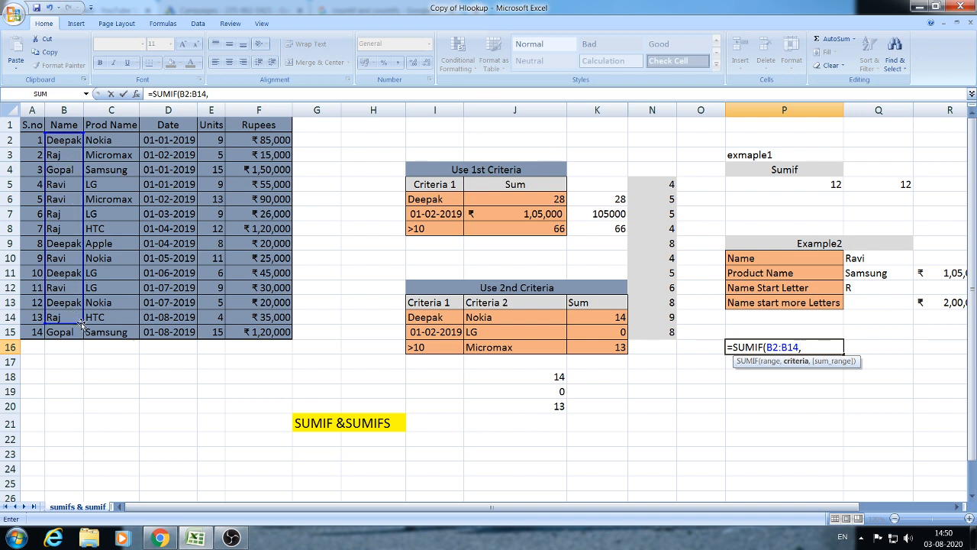
{"action": "left_click_drag", "start_coordinate": [83, 324], "coordinate": [82, 334]}
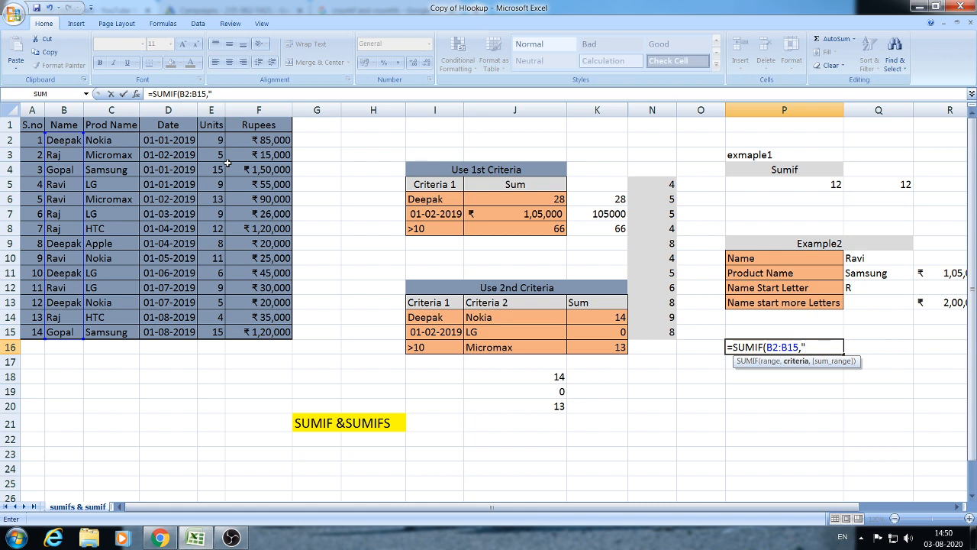
{"action": "type", "text": "R*"}
{"action": "type", "text": ","}
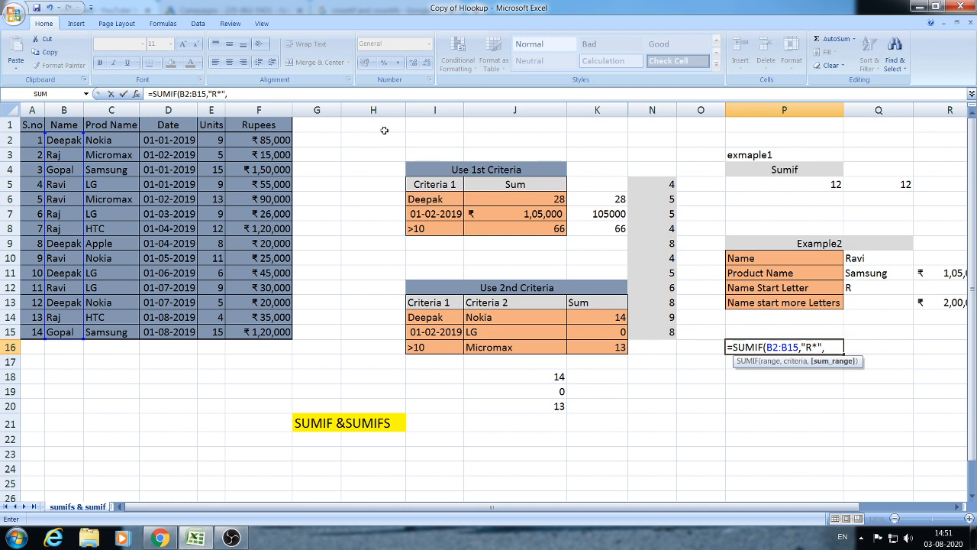
{"action": "left_click_drag", "start_coordinate": [215, 141], "coordinate": [216, 334]}
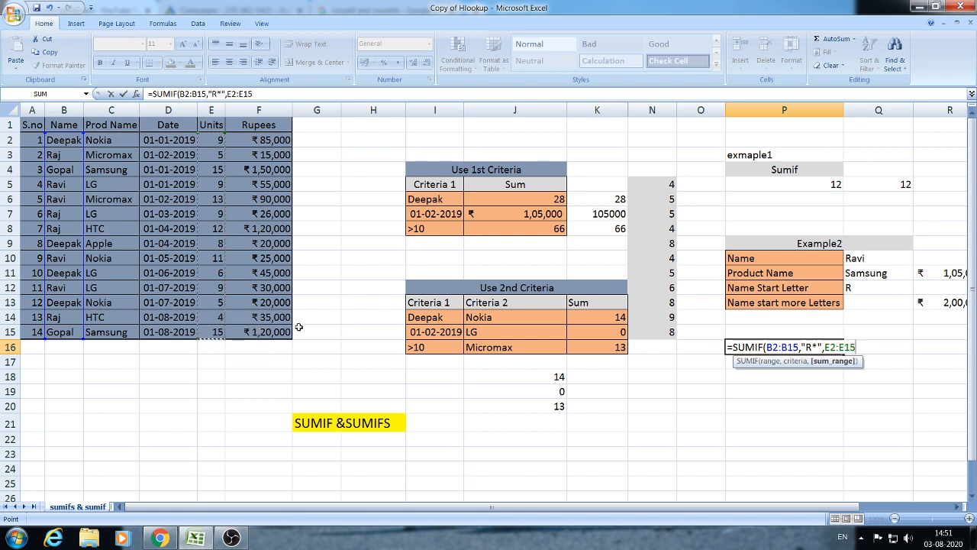
{"action": "type", "text": ")"}
{"action": "key", "text": "Return"}
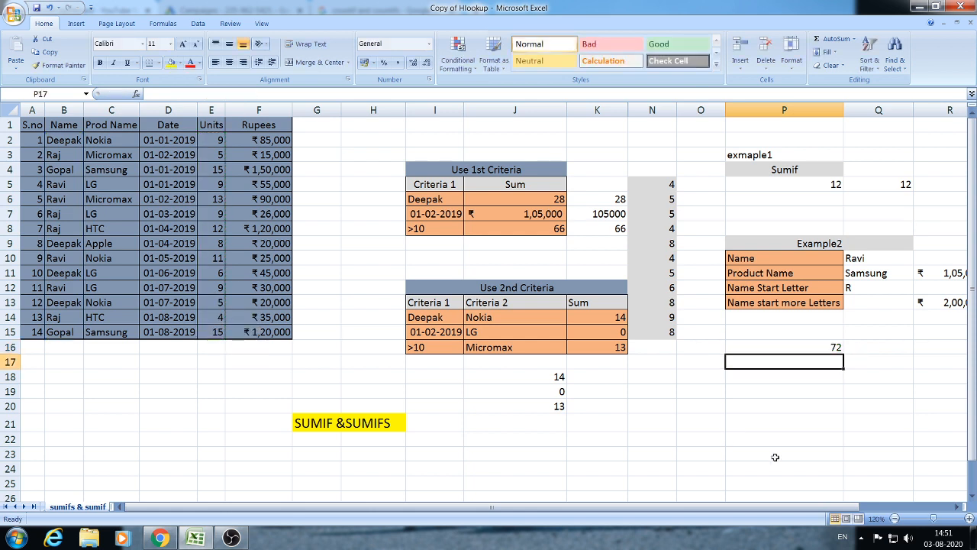
{"action": "left_click", "coordinate": [817, 344]}
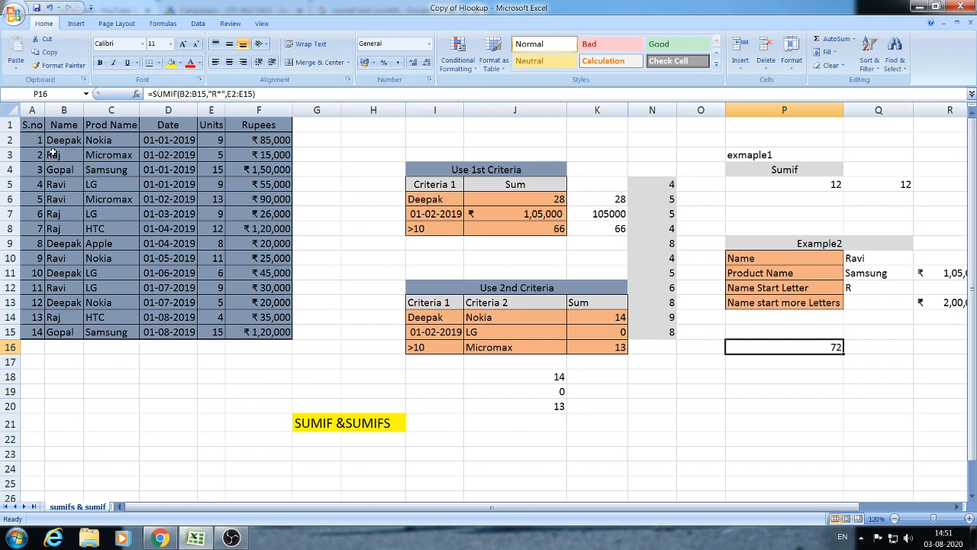
{"action": "left_click", "coordinate": [222, 156]}
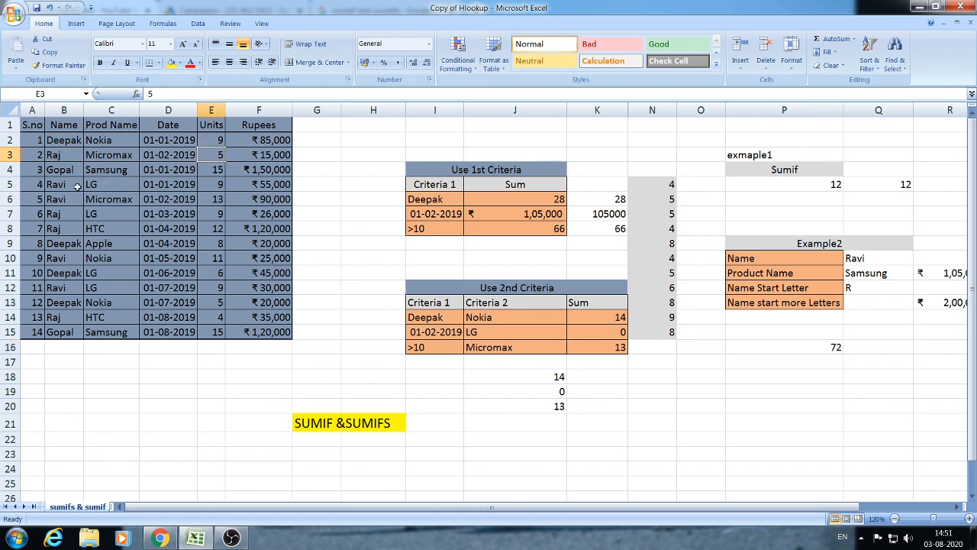
{"action": "left_click", "coordinate": [216, 184], "text": "ctrl"}
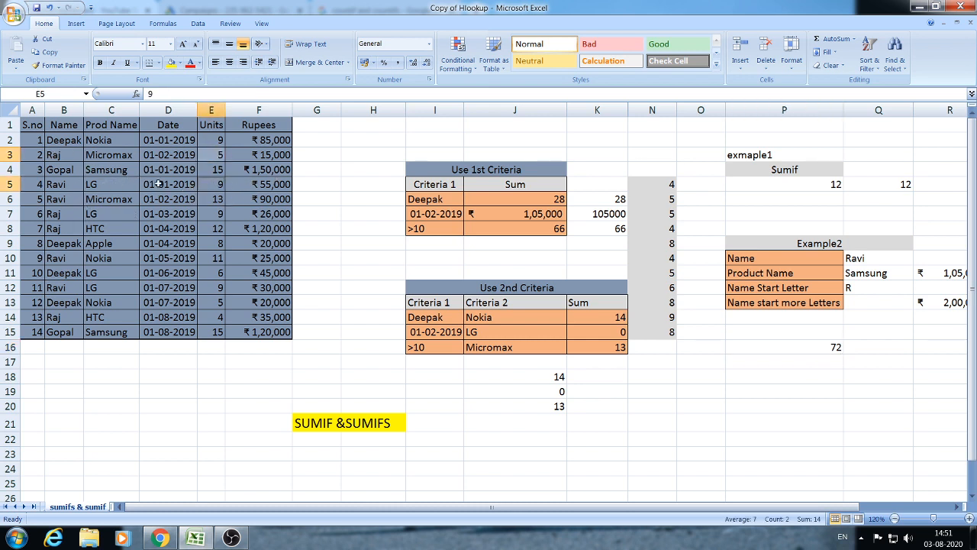
{"action": "left_click", "coordinate": [218, 199], "text": "ctrl"}
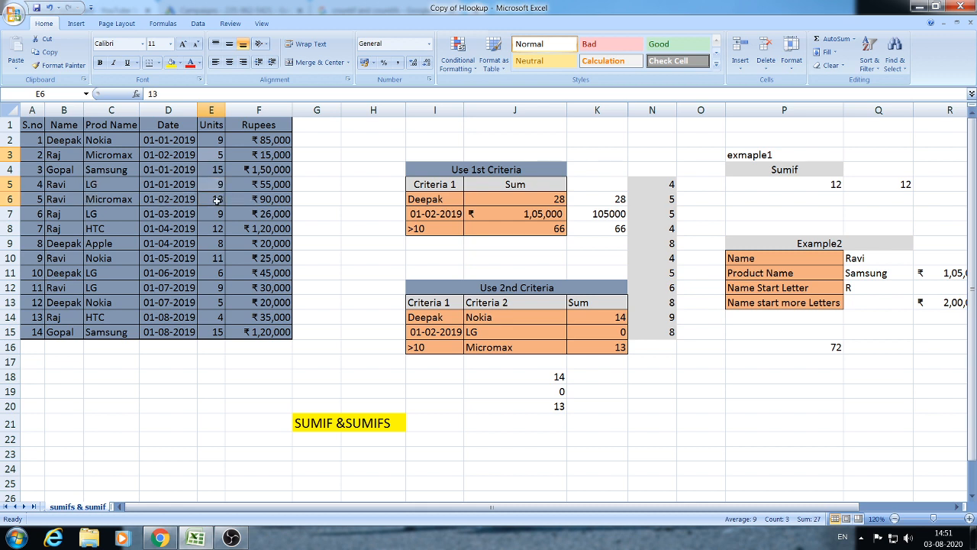
{"action": "left_click", "coordinate": [211, 212], "text": "ctrl"}
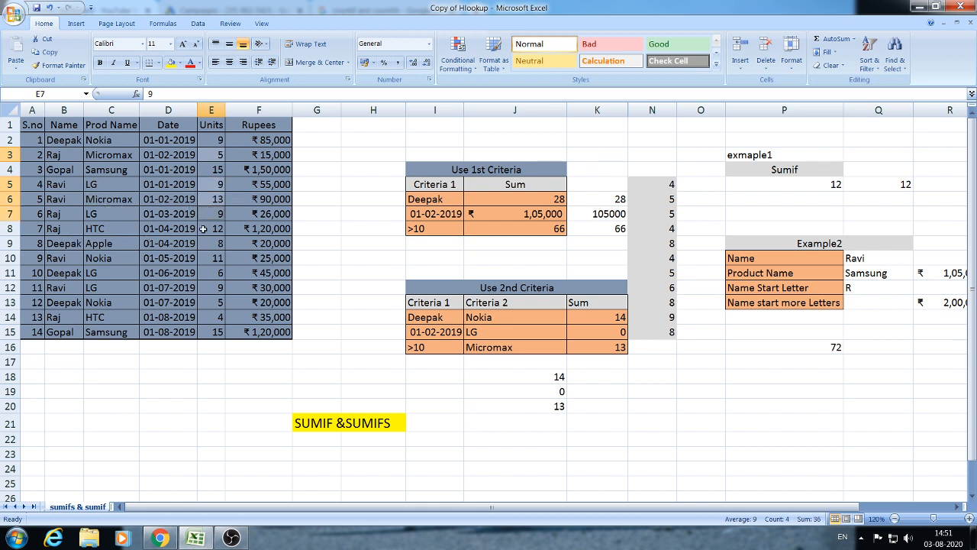
{"action": "left_click", "coordinate": [207, 228], "text": "ctrl"}
{"action": "left_click", "coordinate": [217, 258], "text": "ctrl"}
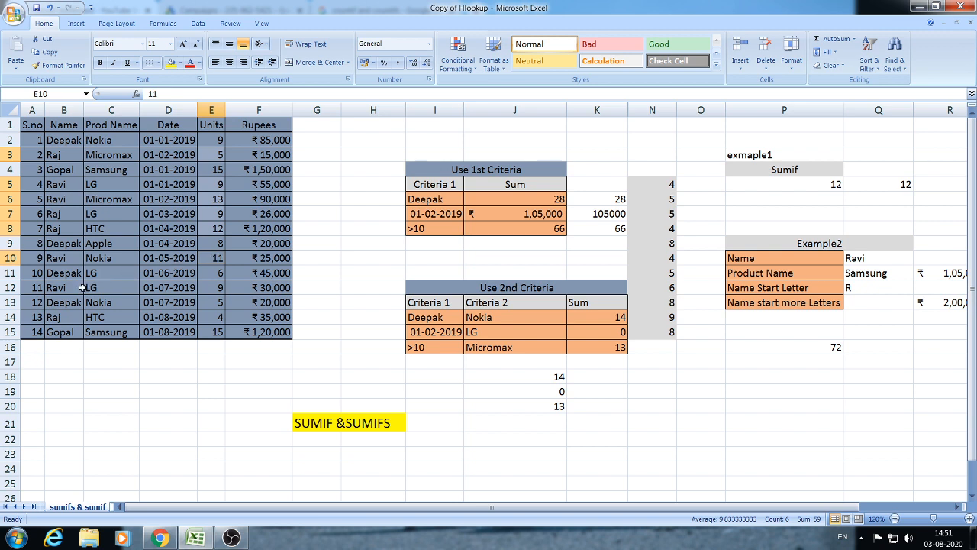
{"action": "left_click", "coordinate": [222, 288], "text": "ctrl"}
{"action": "left_click", "coordinate": [218, 317], "text": "ctrl"}
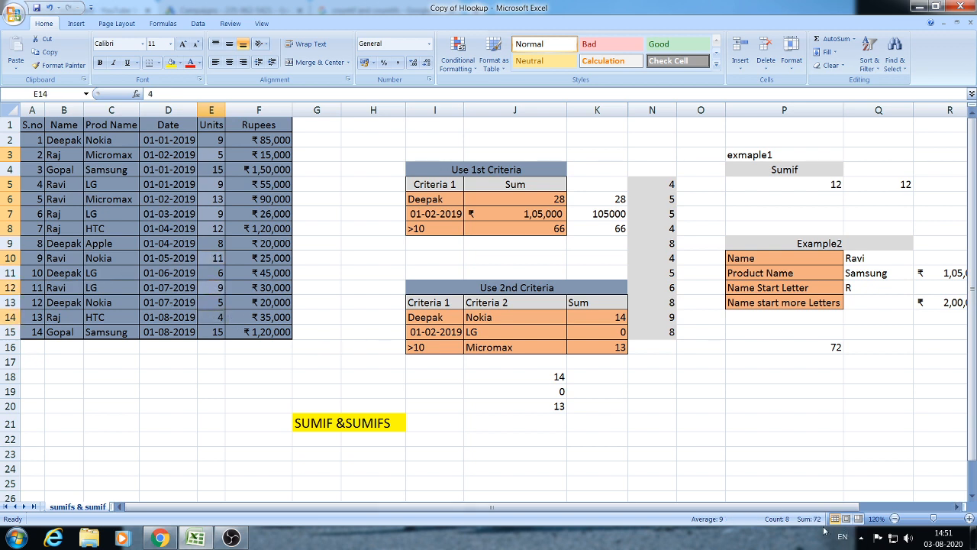
{"action": "left_click", "coordinate": [834, 349]}
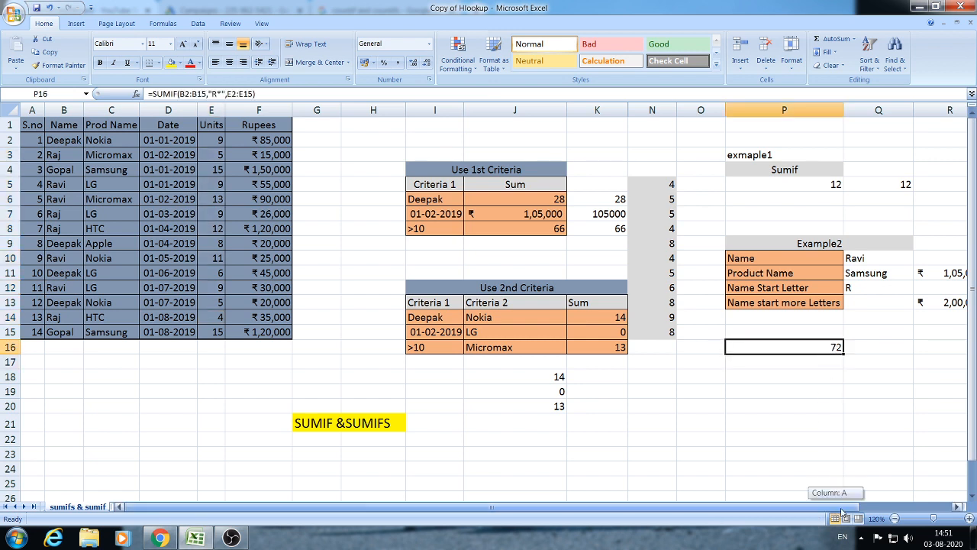
{"action": "left_click_drag", "start_coordinate": [840, 506], "coordinate": [886, 507]}
{"action": "left_click", "coordinate": [801, 391]}
{"action": "left_click", "coordinate": [805, 361]}
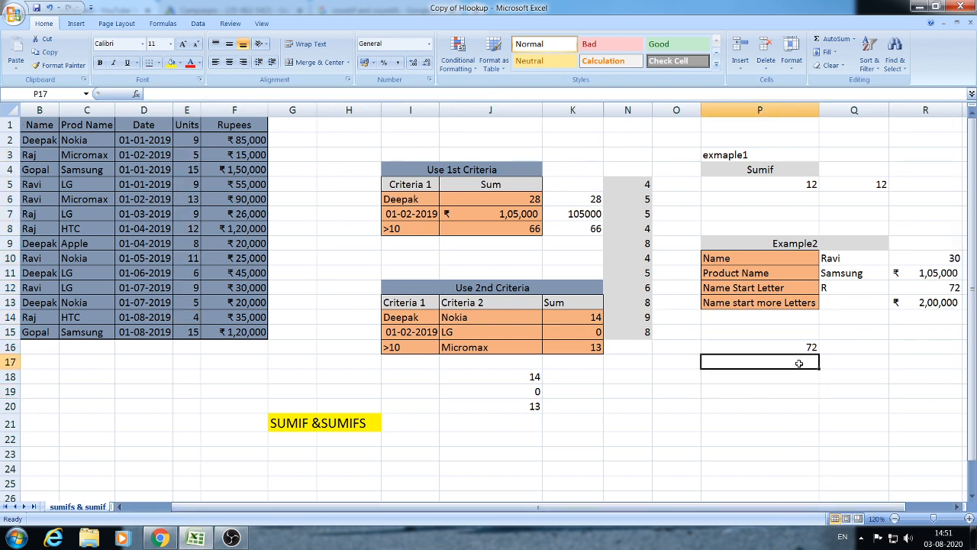
{"action": "left_click", "coordinate": [798, 372]}
{"action": "left_click", "coordinate": [797, 352]}
{"action": "left_click", "coordinate": [795, 371]}
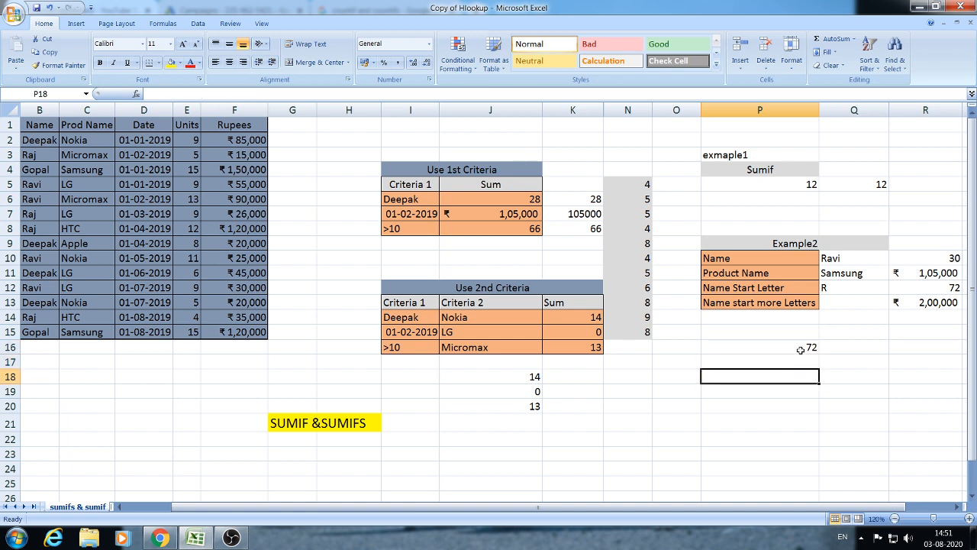
{"action": "left_click", "coordinate": [776, 365]}
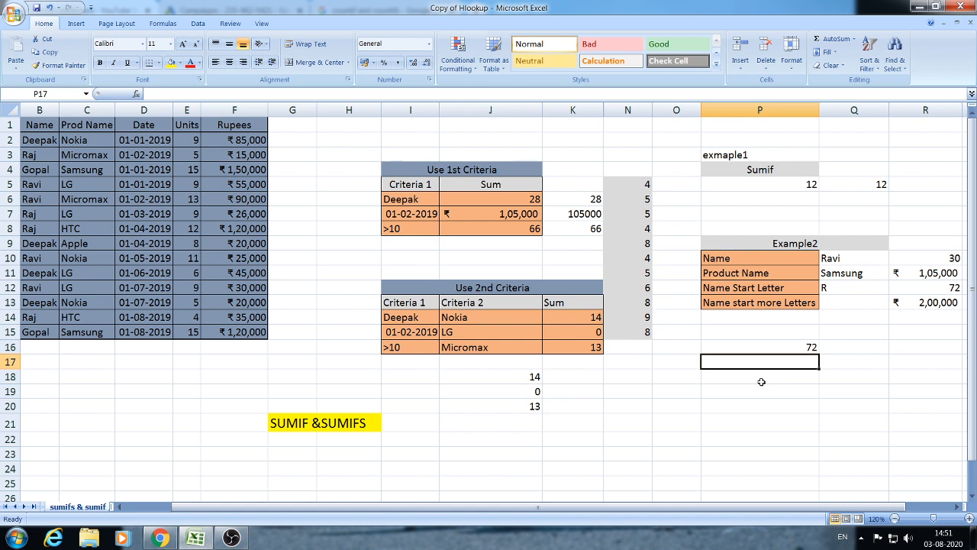
{"action": "left_click", "coordinate": [119, 506]}
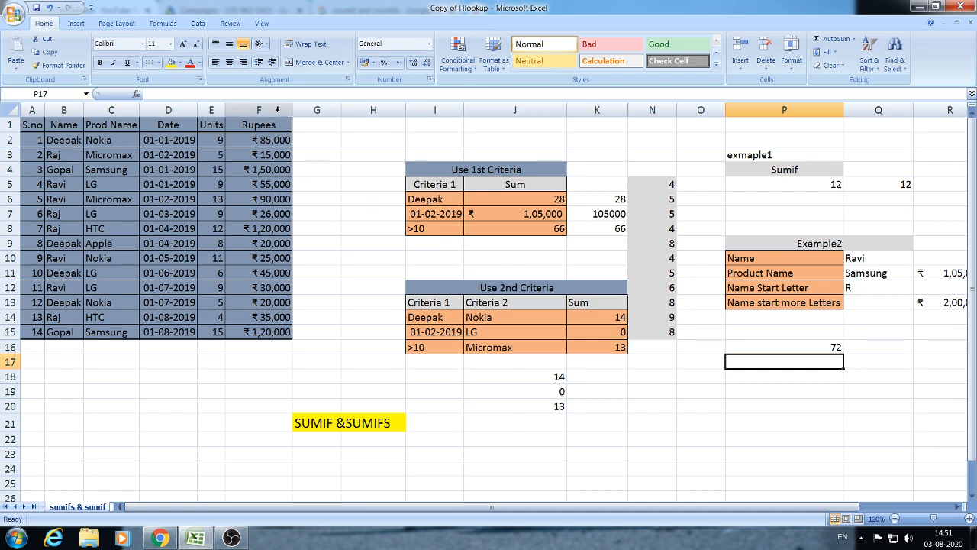
{"action": "left_click", "coordinate": [804, 376]}
{"action": "left_click", "coordinate": [807, 363]}
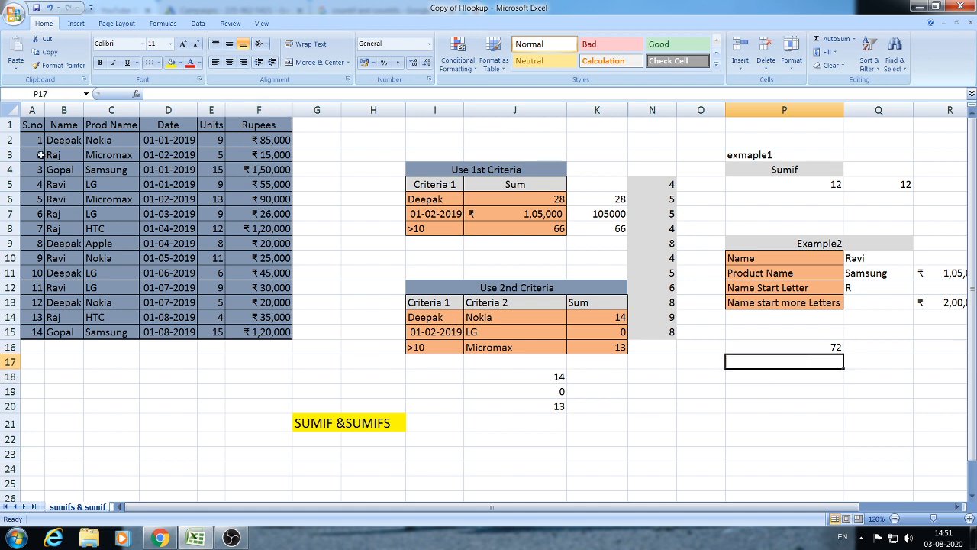
{"action": "left_click", "coordinate": [67, 183]}
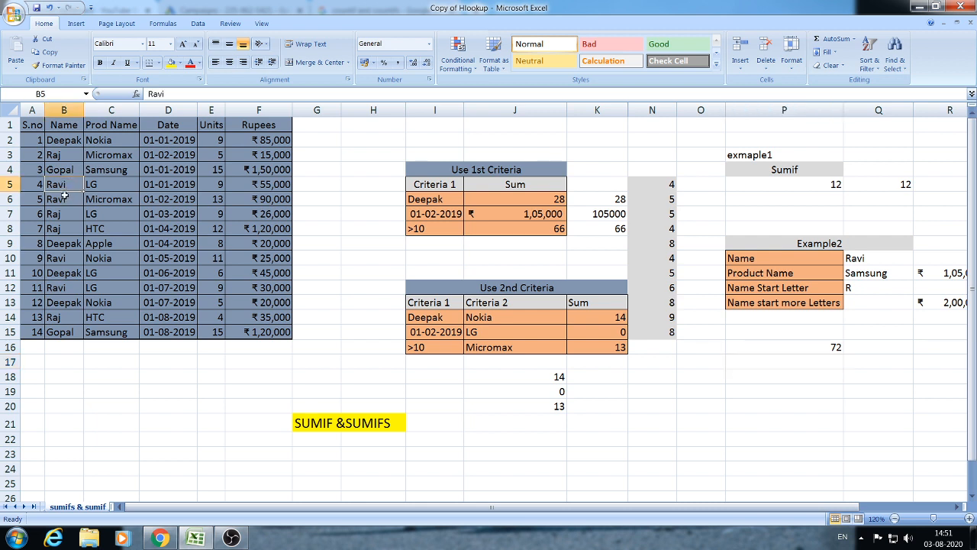
{"action": "left_click", "coordinate": [68, 197]}
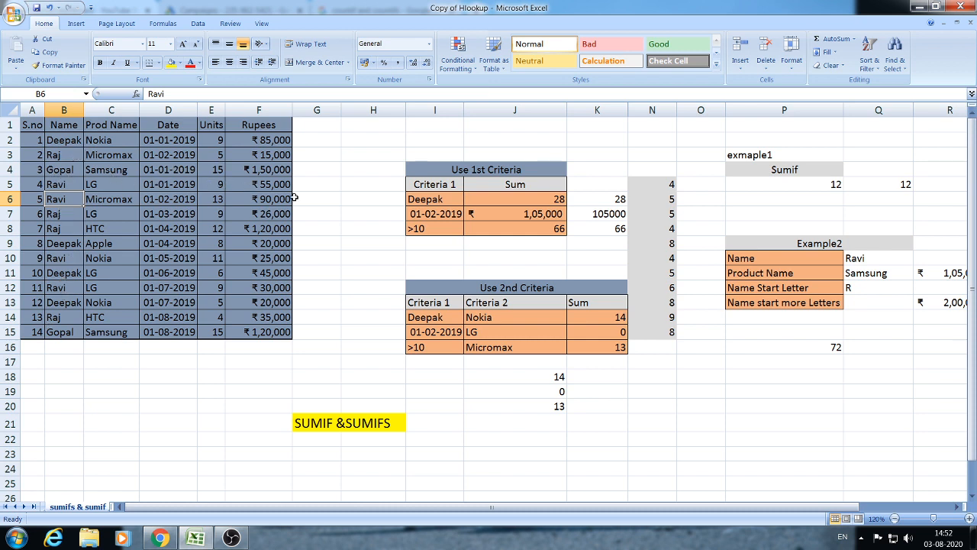
{"action": "left_click", "coordinate": [829, 369]}
{"action": "left_click", "coordinate": [846, 365]}
{"action": "left_click", "coordinate": [838, 365]}
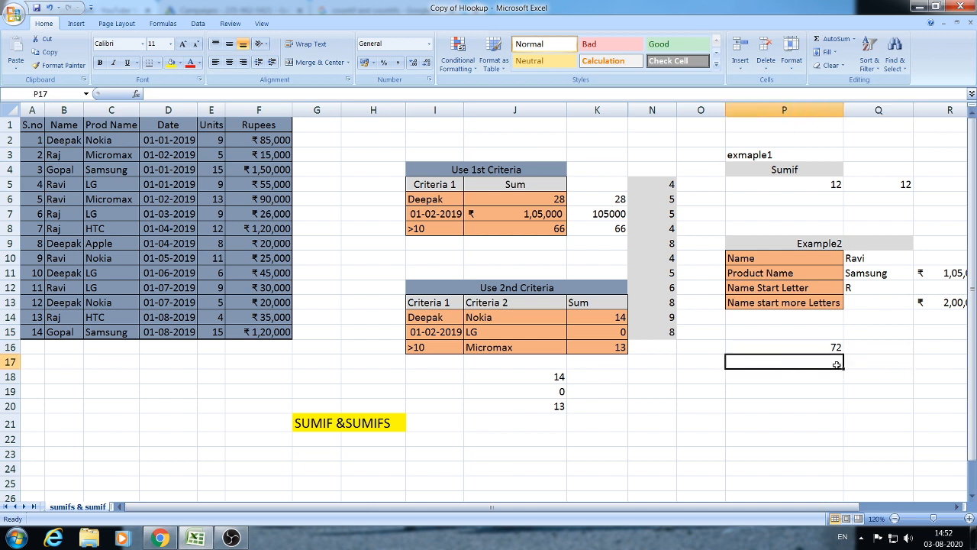
- Enter =SUMIF(B2:B15,"????",F2:F15) in P17, totalling 200000 rupees for four-letter names
{"action": "type", "text": "=SUMI"}
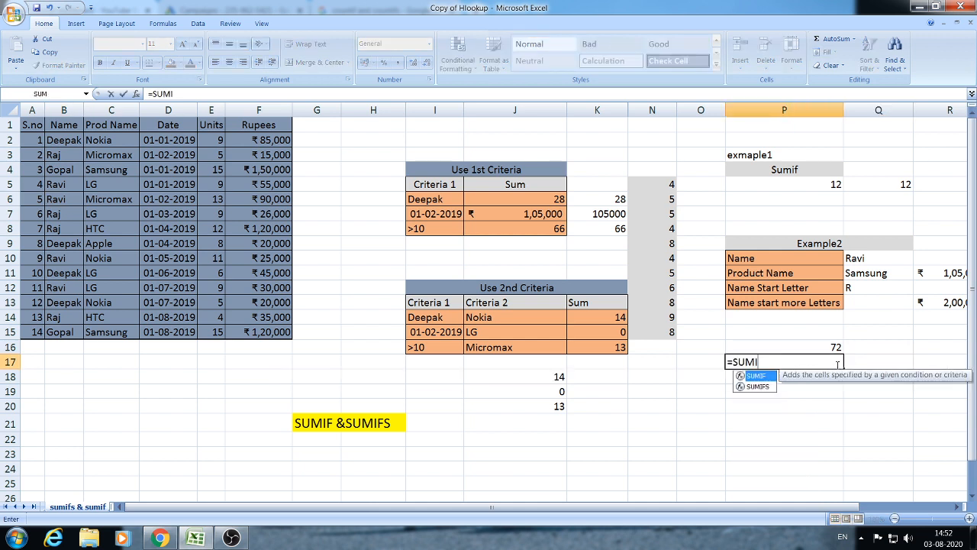
{"action": "type", "text": "F("}
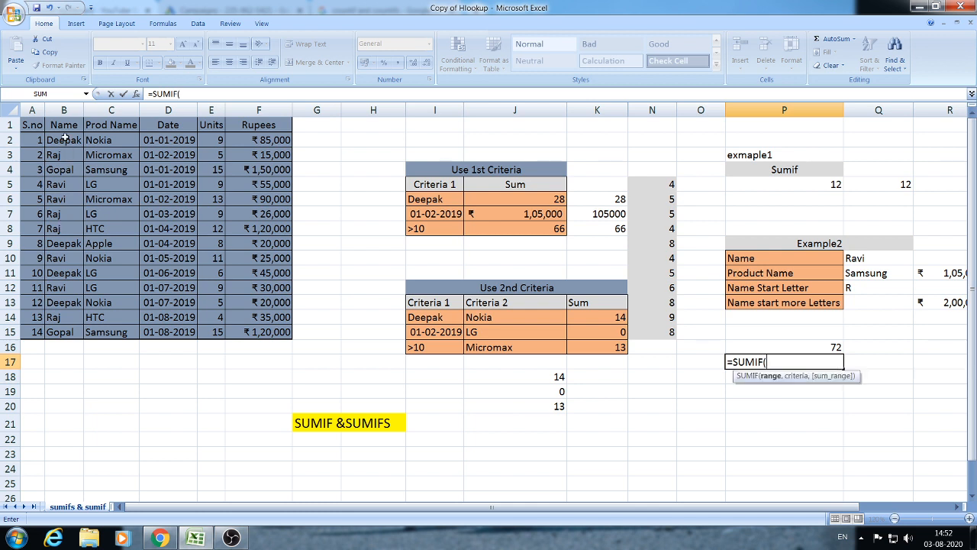
{"action": "left_click_drag", "start_coordinate": [65, 139], "coordinate": [66, 334]}
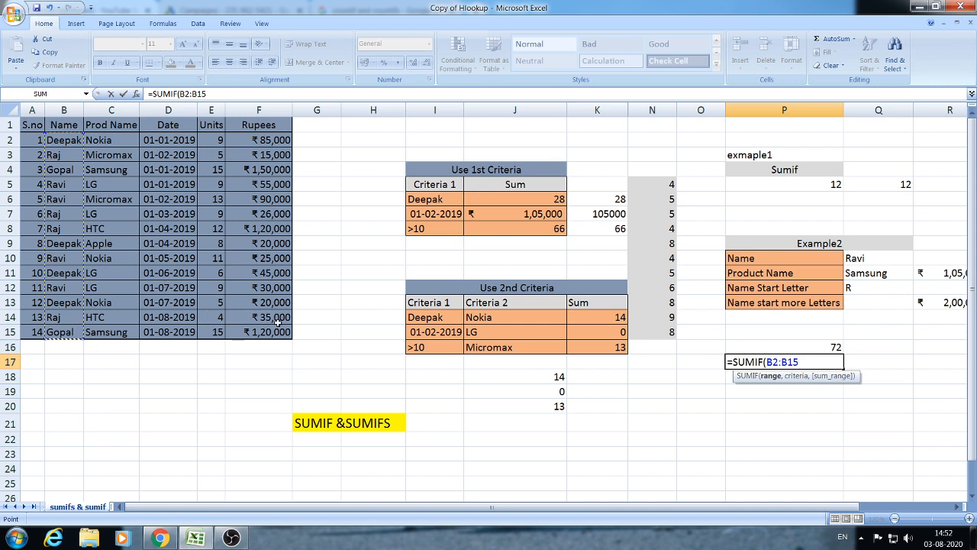
{"action": "type", "text": ","}
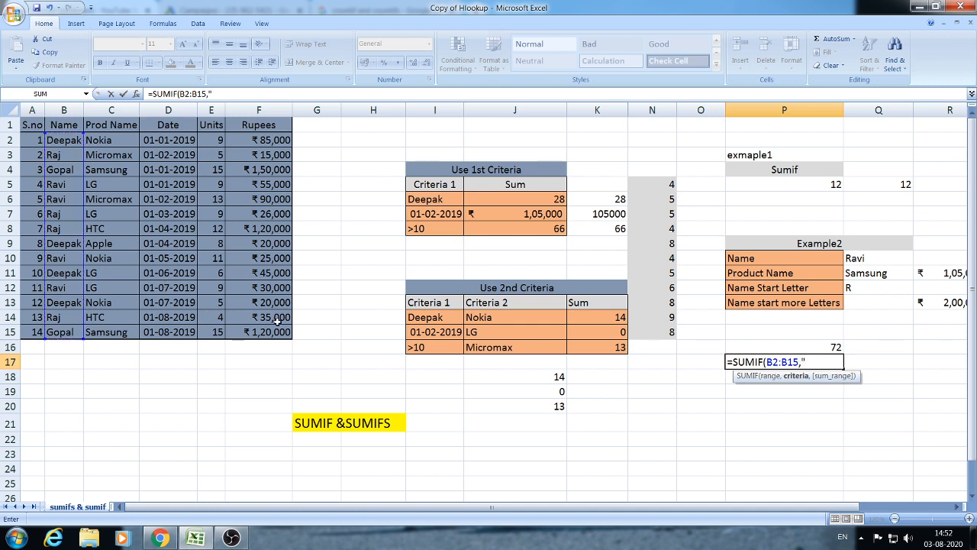
{"action": "type", "text": "\"????"}
{"action": "type", "text": ","}
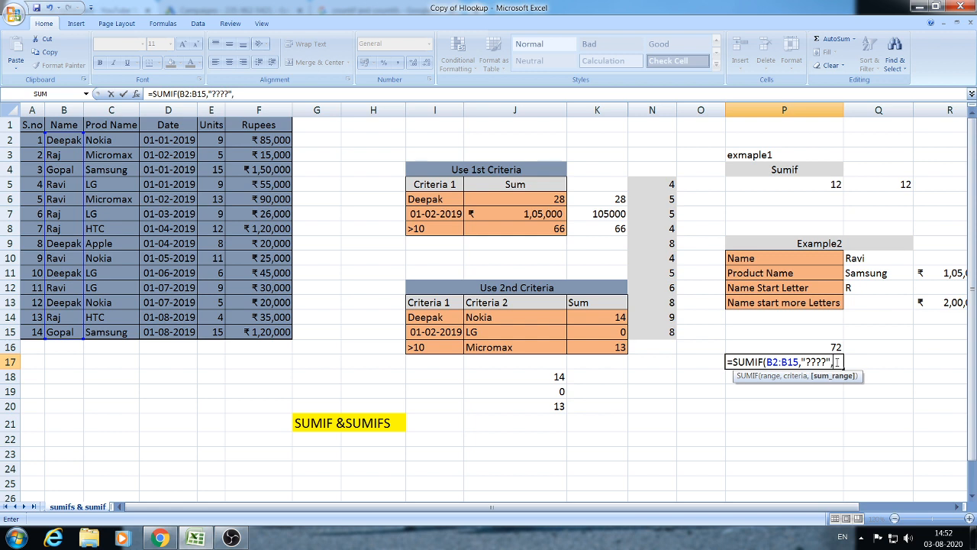
{"action": "left_click_drag", "start_coordinate": [276, 140], "coordinate": [264, 327]}
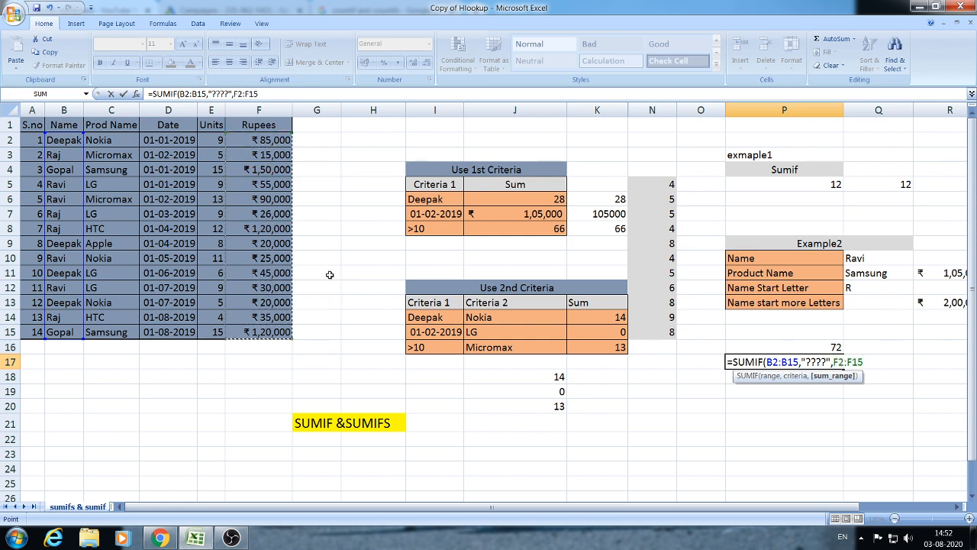
{"action": "type", "text": ")"}
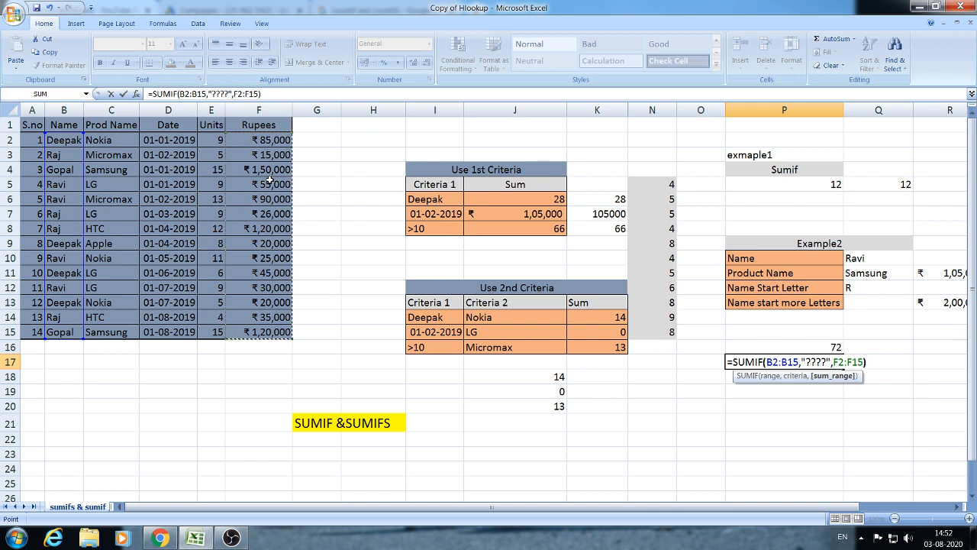
{"action": "key", "text": "Return"}
{"action": "key", "text": "Up"}
{"action": "key", "text": "Down"}
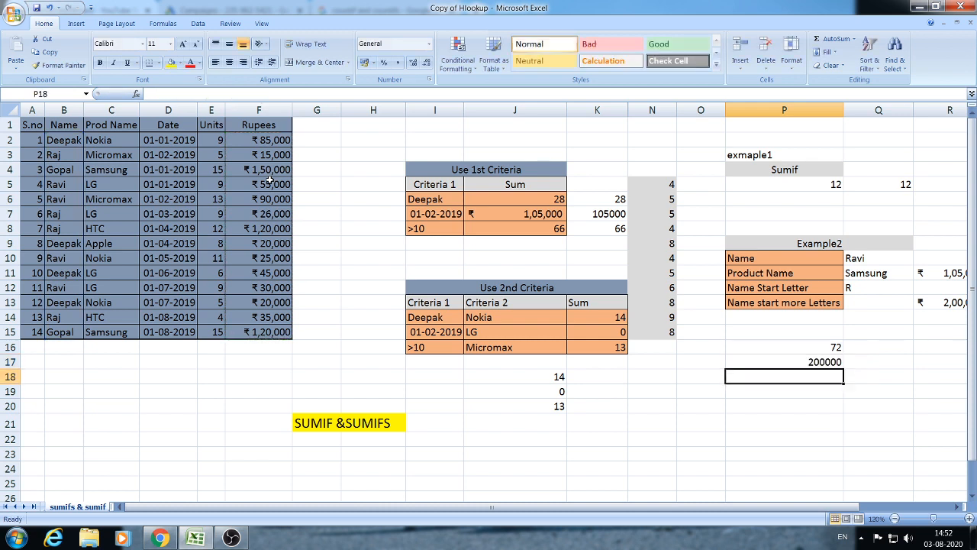
{"action": "key", "text": "Up"}
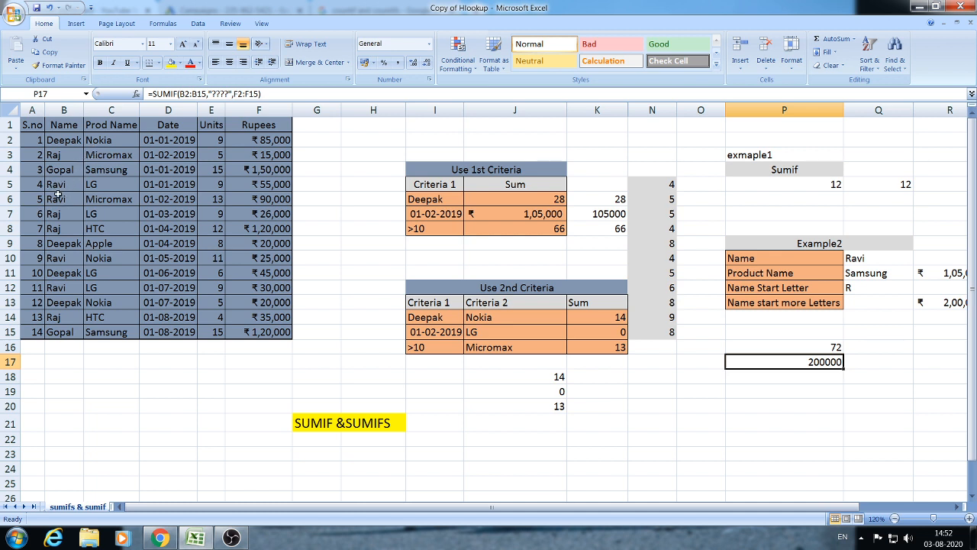
{"action": "left_click", "coordinate": [263, 184]}
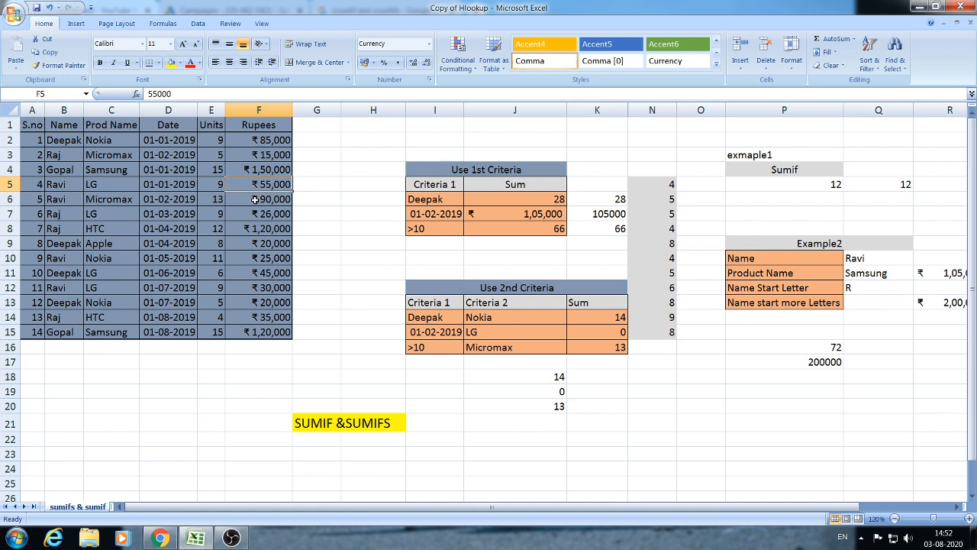
{"action": "left_click", "coordinate": [255, 198], "text": "ctrl"}
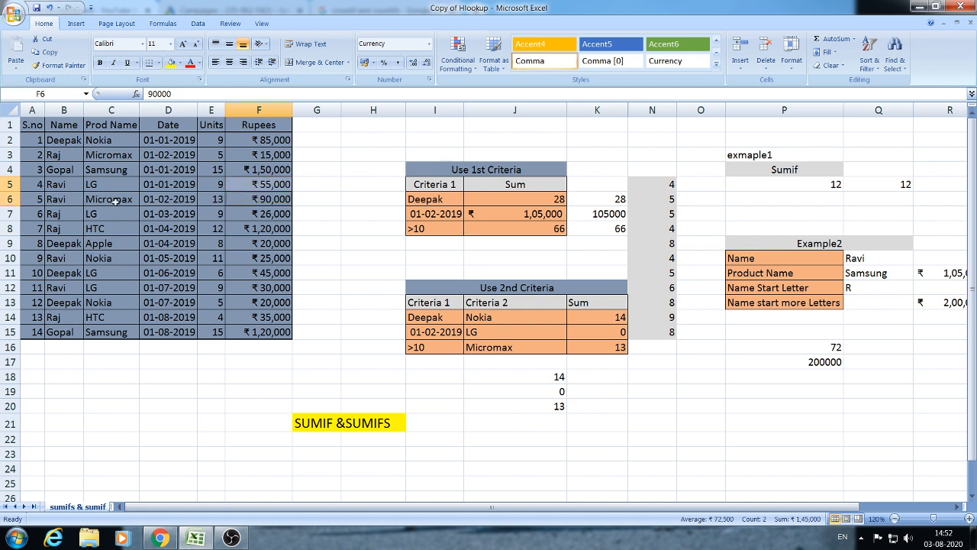
{"action": "left_click", "coordinate": [244, 261], "text": "ctrl"}
{"action": "left_click", "coordinate": [266, 290], "text": "ctrl"}
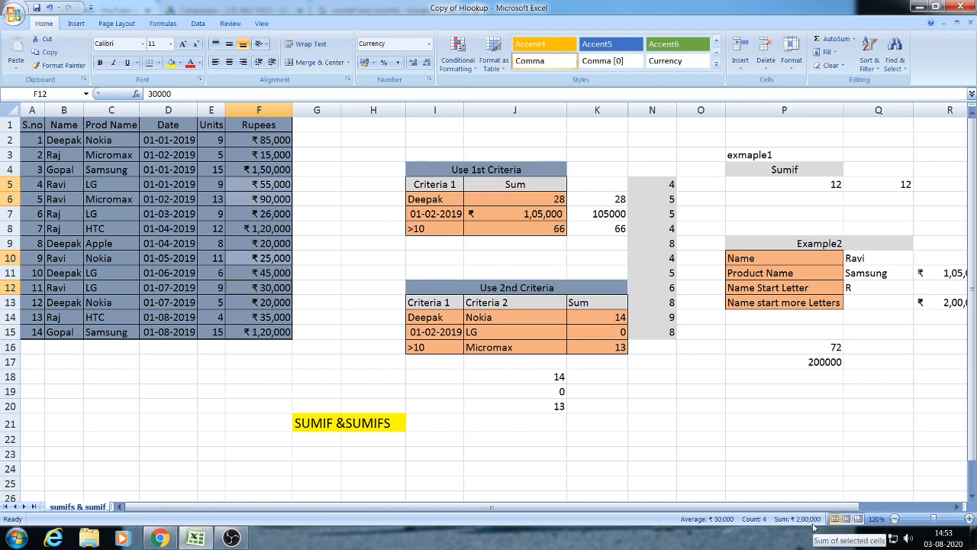
{"action": "left_click", "coordinate": [824, 392]}
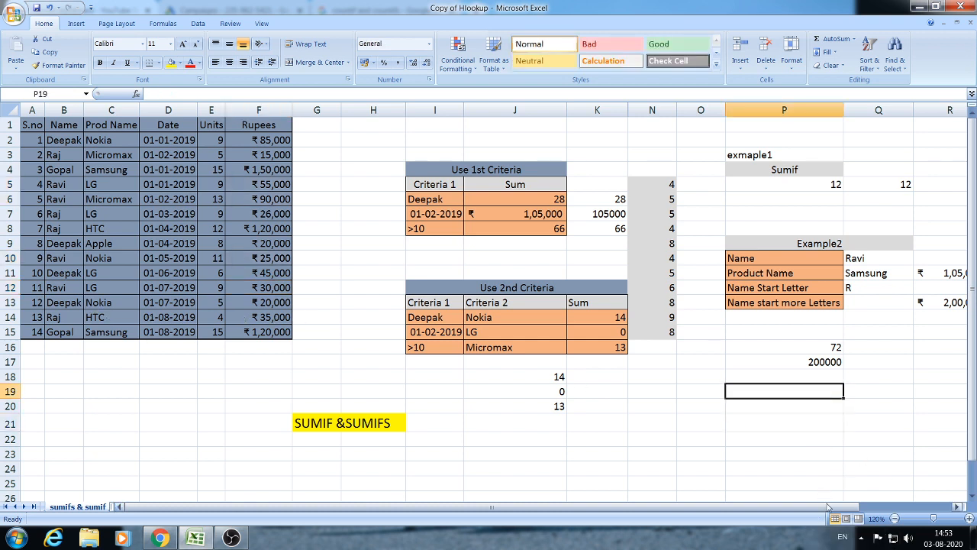
{"action": "left_click_drag", "start_coordinate": [819, 507], "coordinate": [864, 502]}
- Bring up the OBS tray icon's context menu from the hidden notification icons to stop recording
{"action": "left_click", "coordinate": [807, 422]}
{"action": "left_click", "coordinate": [808, 391]}
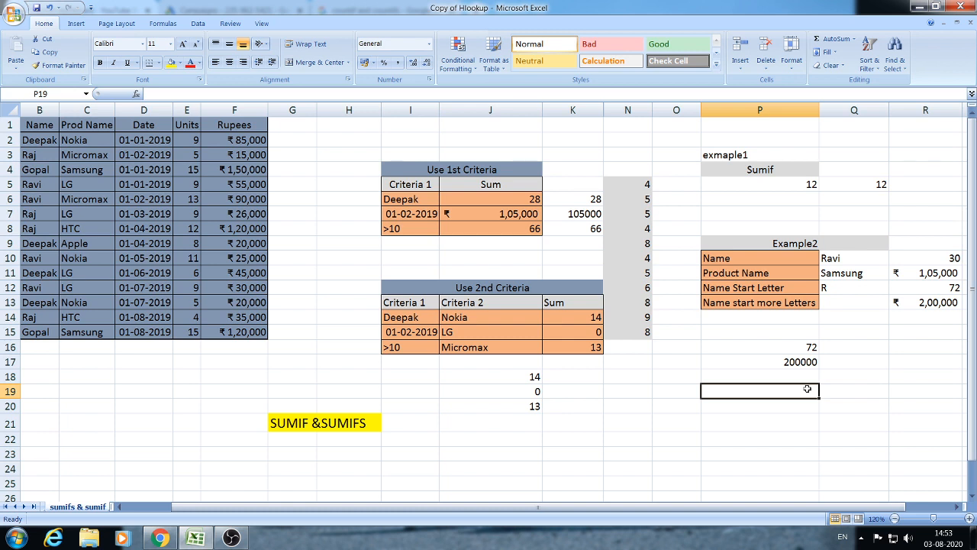
{"action": "left_click", "coordinate": [861, 539]}
{"action": "right_click", "coordinate": [870, 477]}
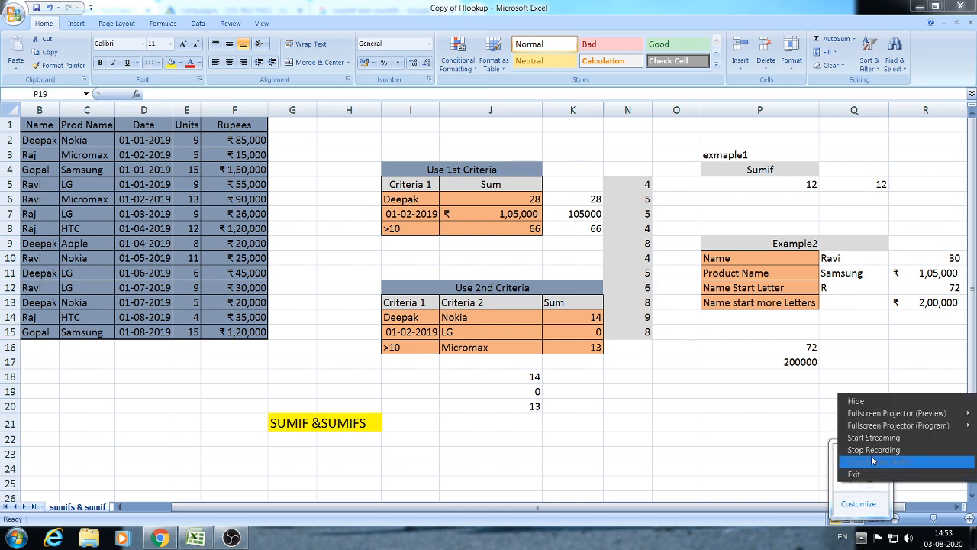